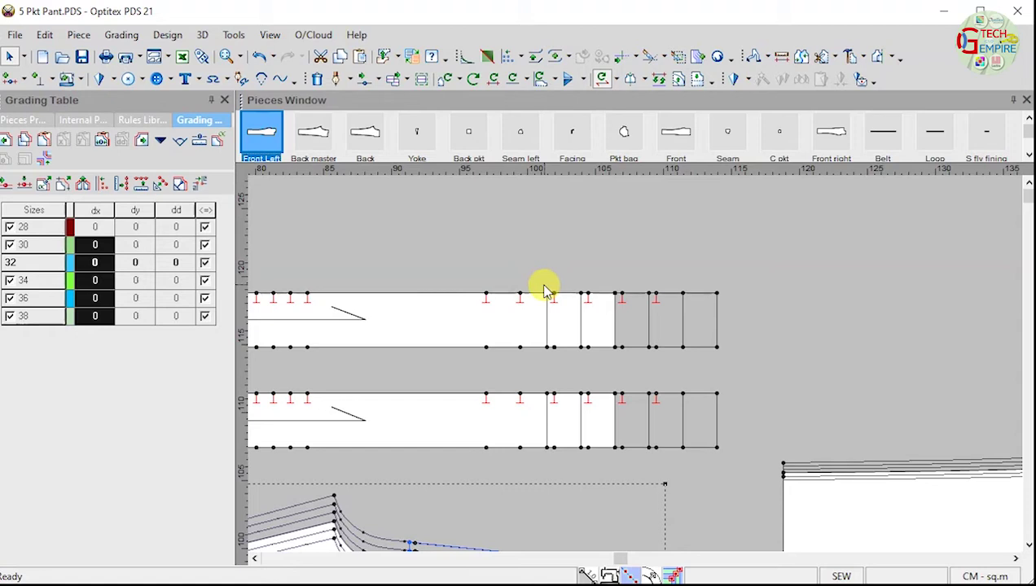
Step: Save a copy of the style file as "5 Pkt Pant 5X10" in the same folder
click(14, 34)
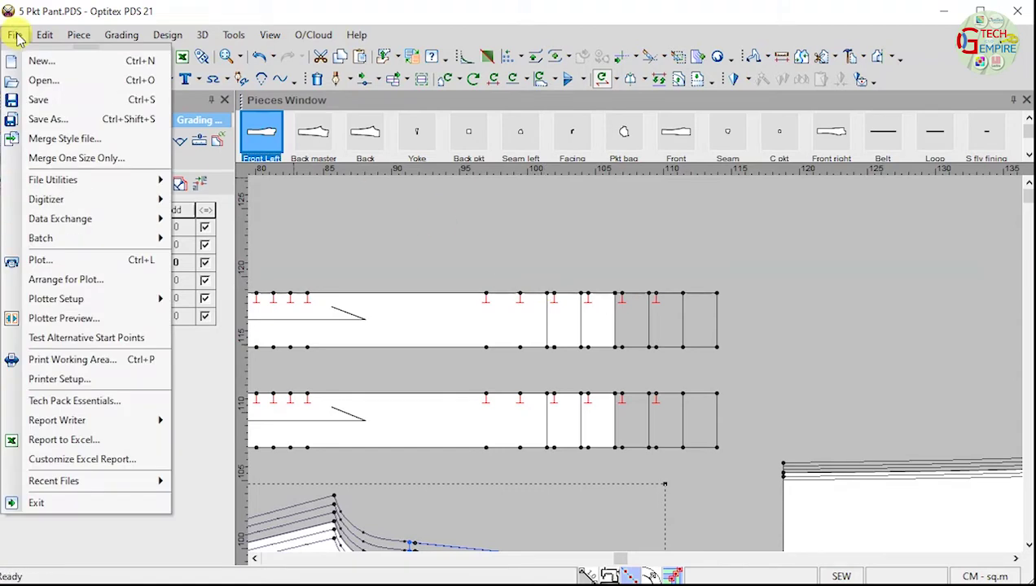
click(47, 119)
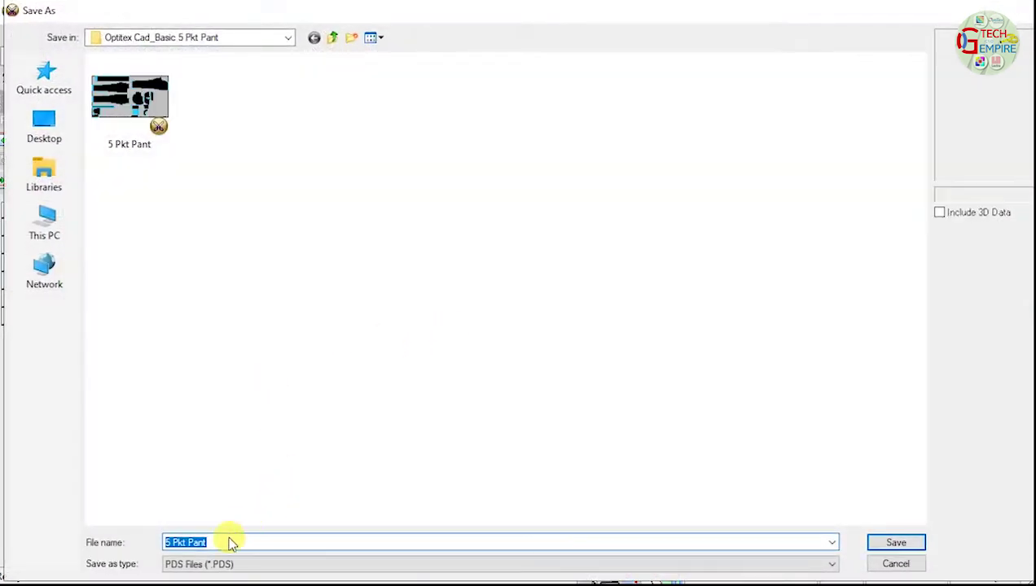
click(218, 542)
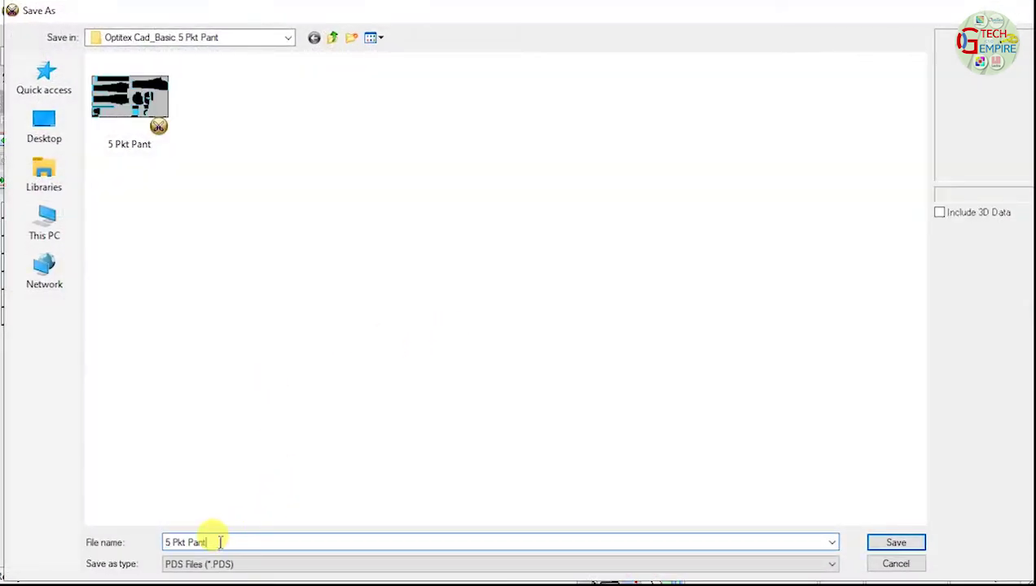
text(5X10)
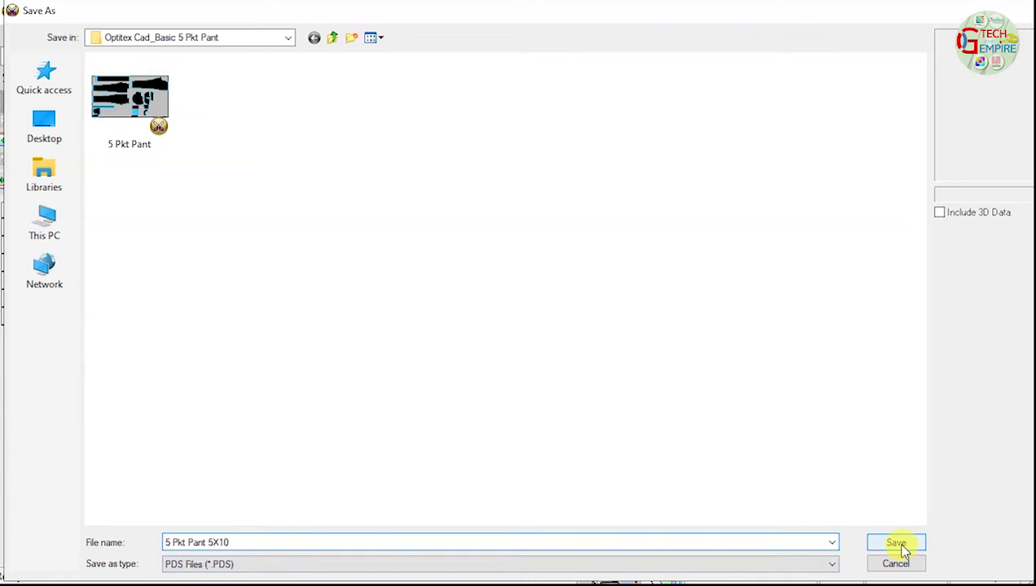
triple_click(214, 544)
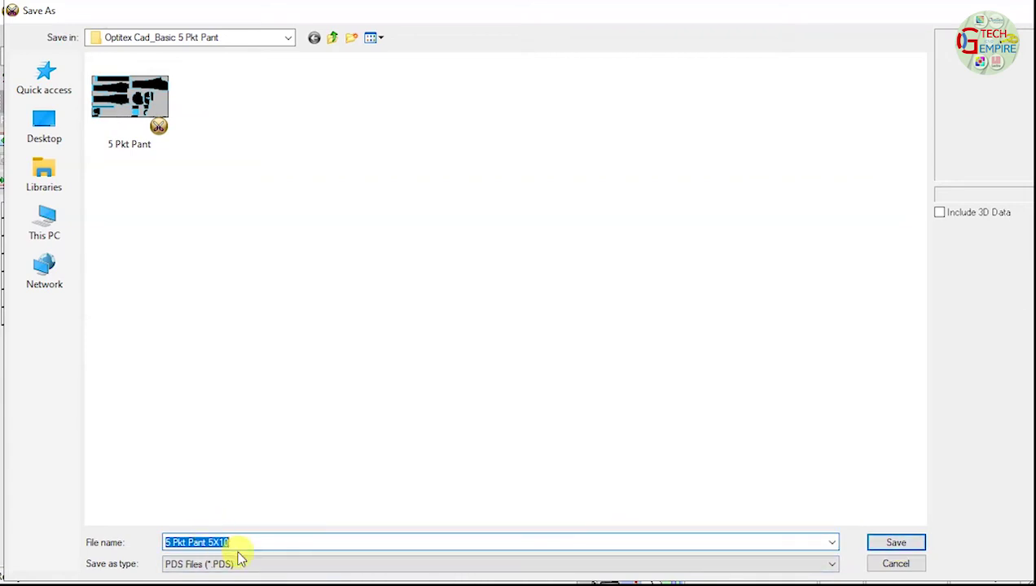
click(223, 542)
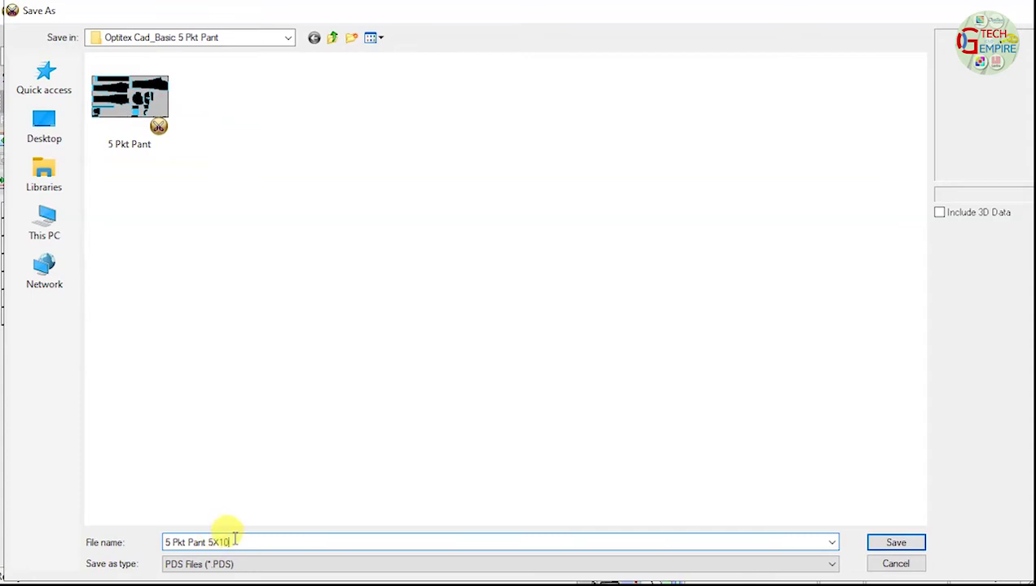
click(908, 543)
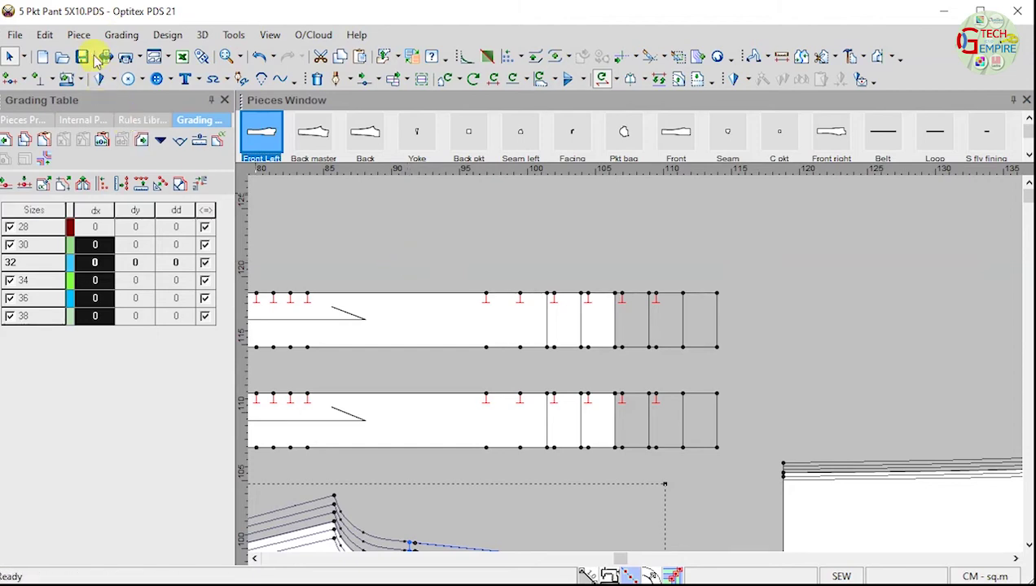
click(78, 34)
mouse_move(118, 183)
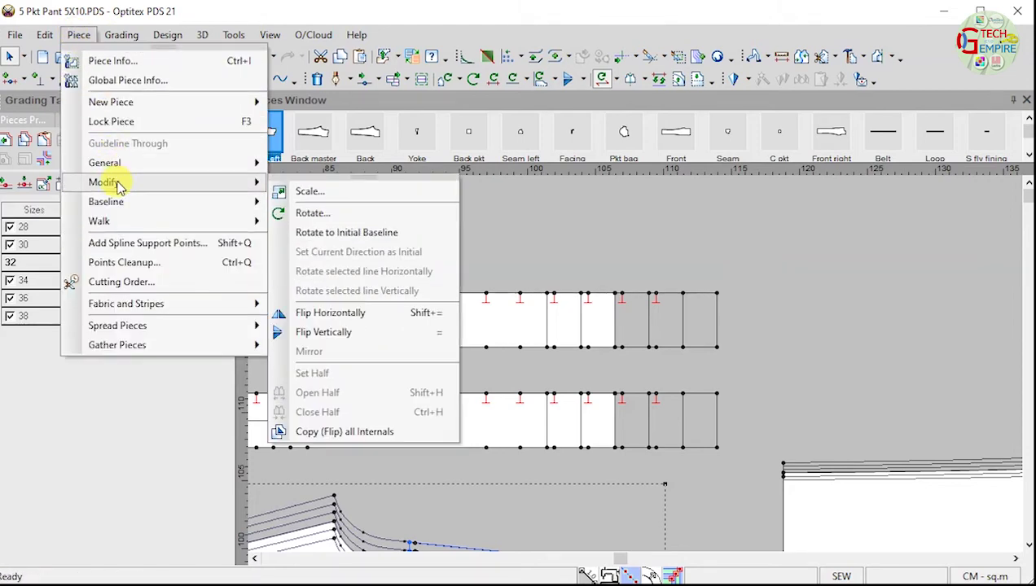
click(293, 191)
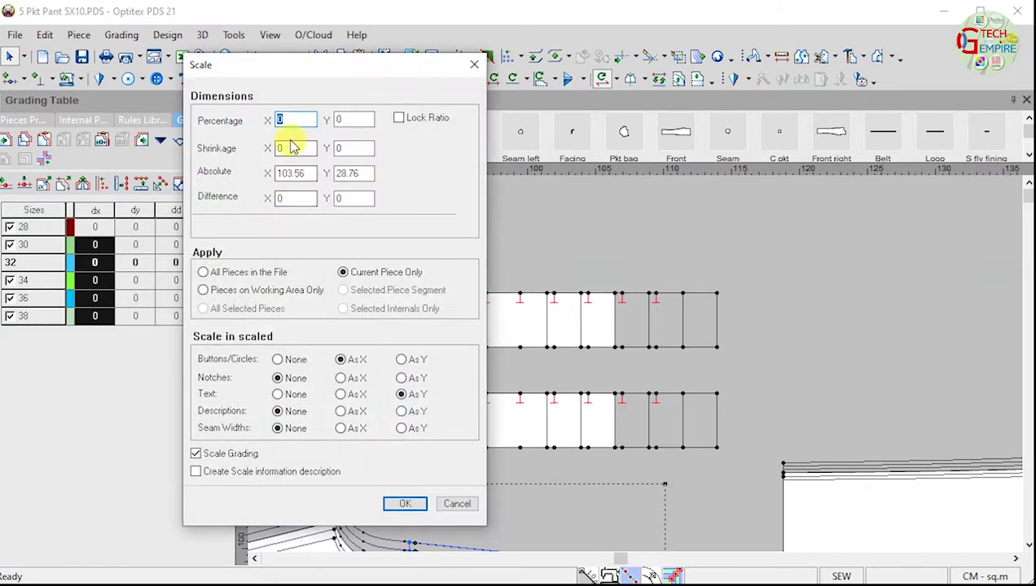
text(5)
key(Tab)
text(10)
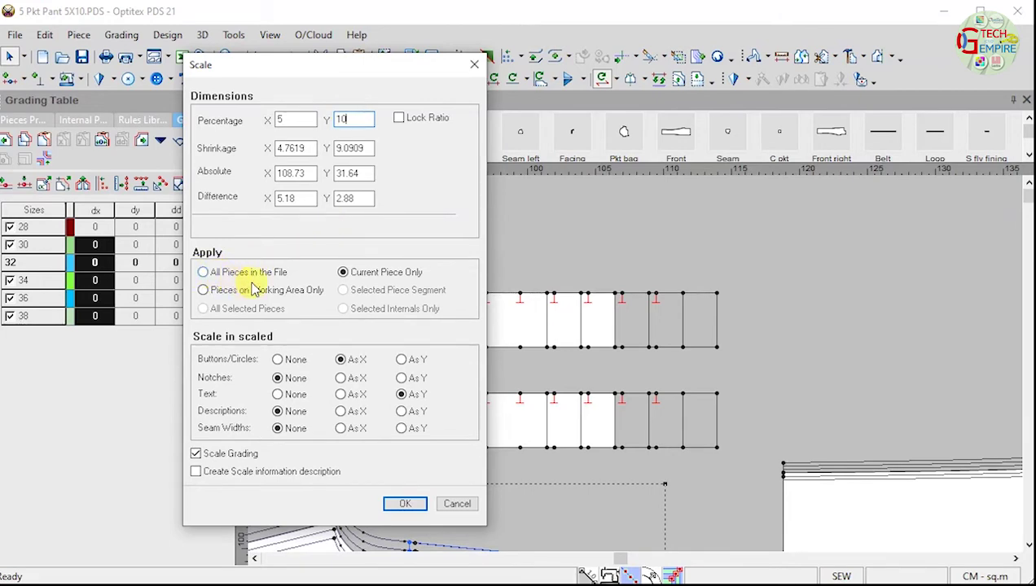
click(205, 274)
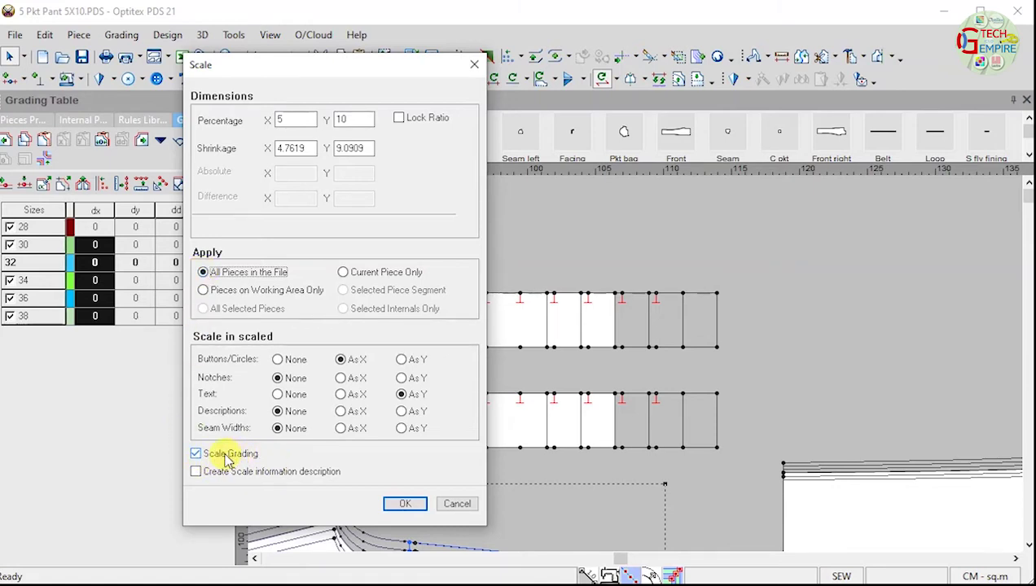
click(457, 503)
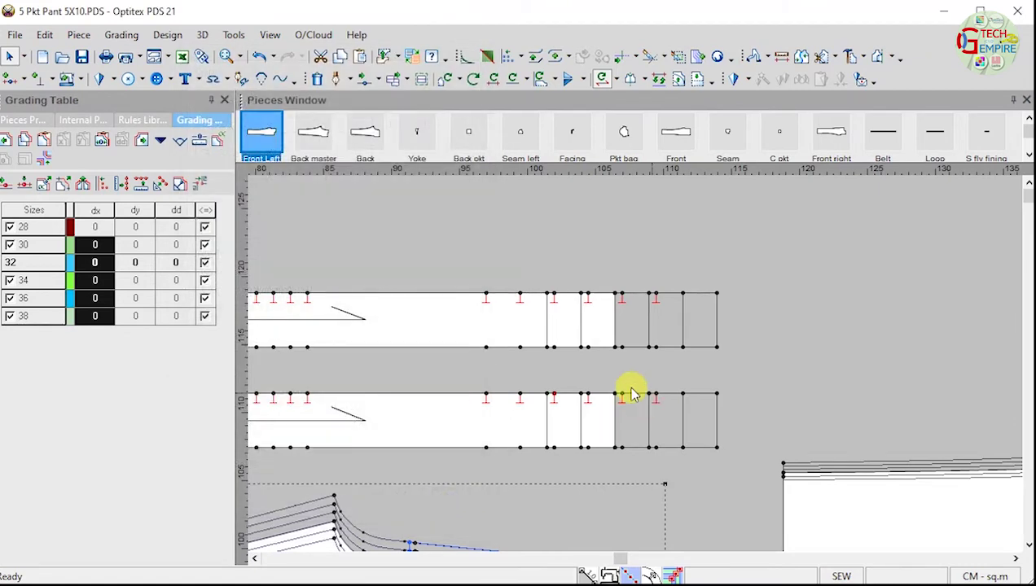
Step: Scale all pieces in the file by 5 percent in X and 10 percent in Y, with grading scaled too
scroll(637, 368, up, 3)
scroll(637, 368, down, 5)
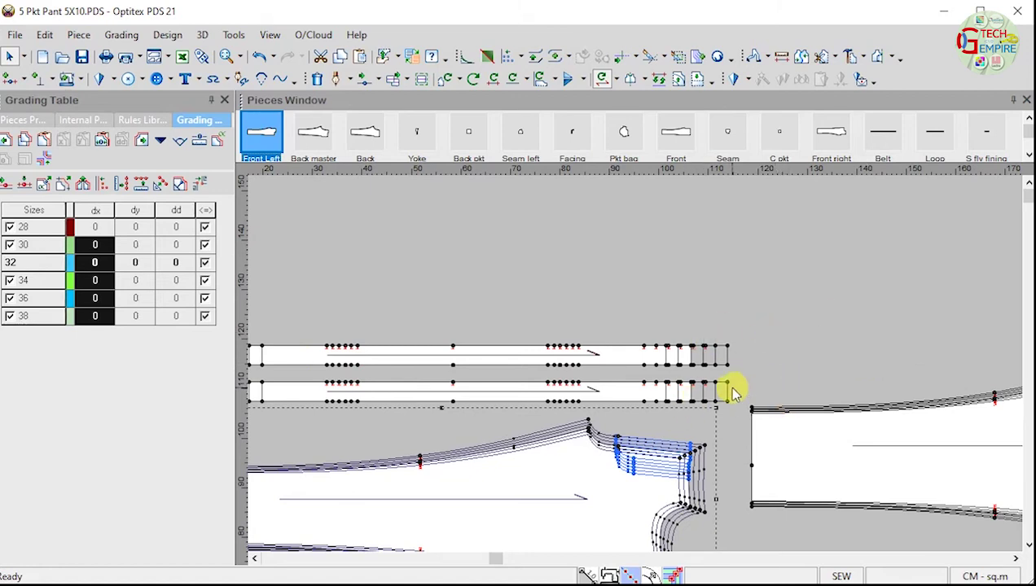
scroll(733, 392, down, 3)
scroll(733, 392, up, 1)
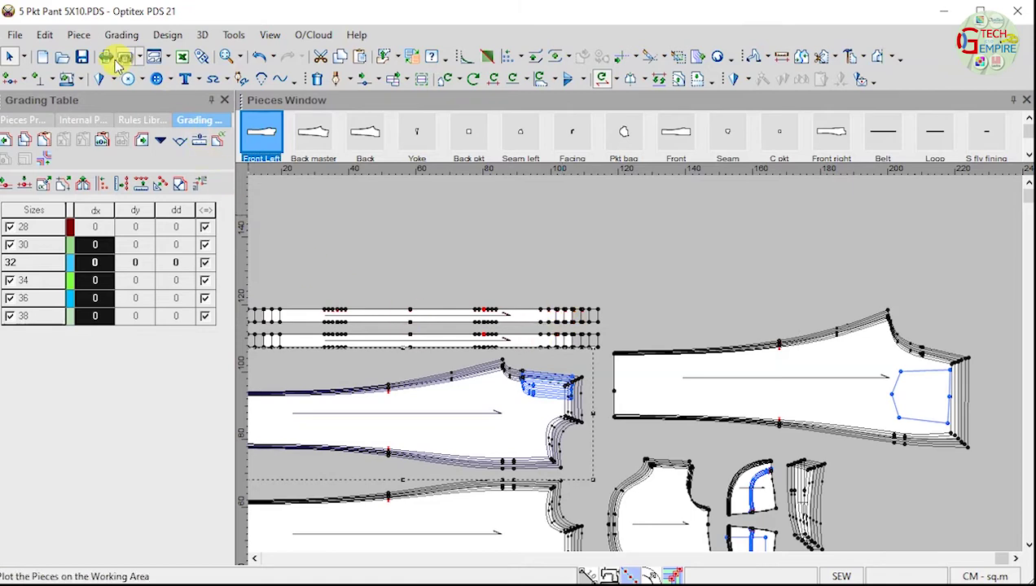
click(77, 35)
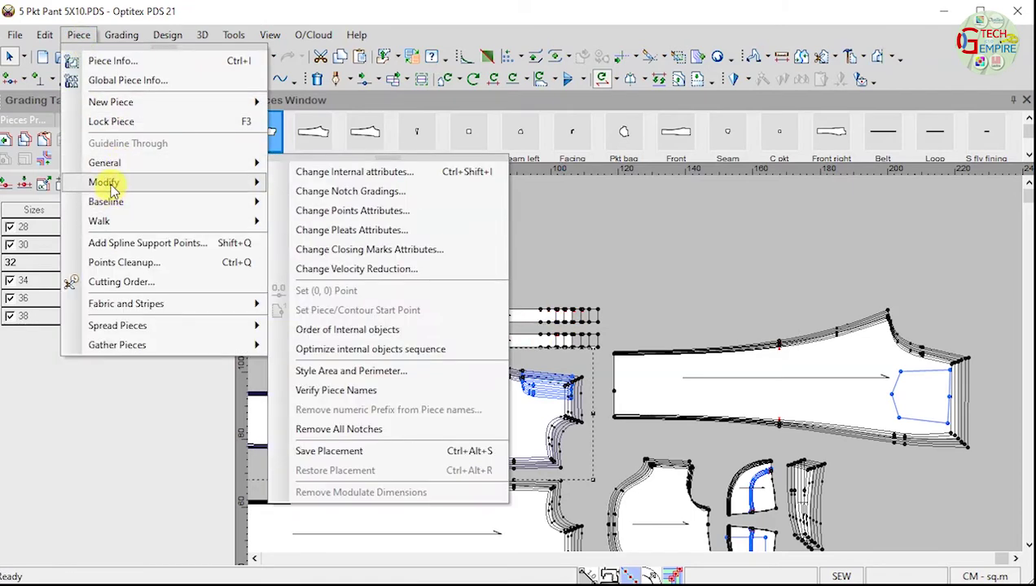
mouse_move(111, 184)
click(311, 192)
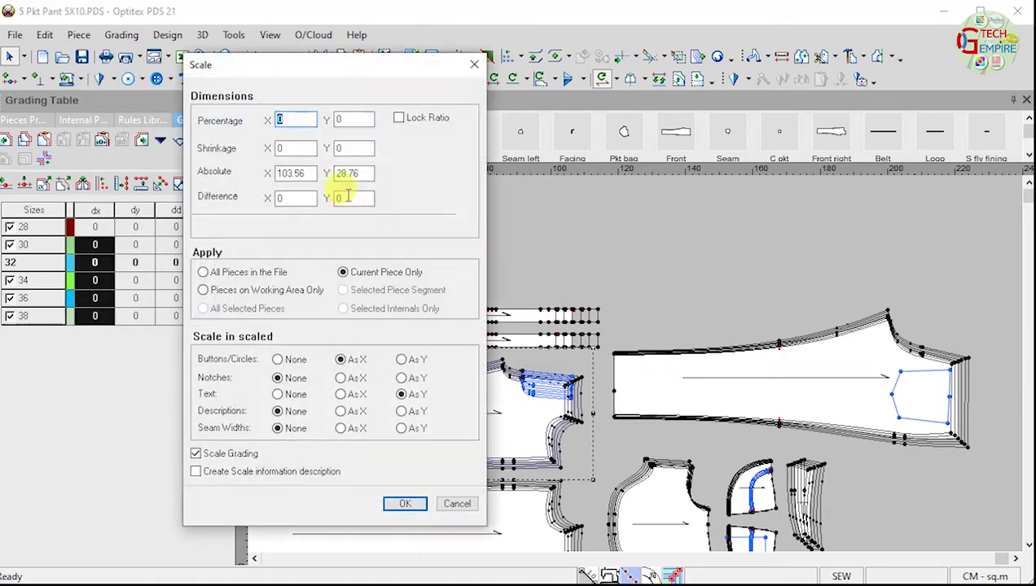
text(5)
key(Tab)
text(10)
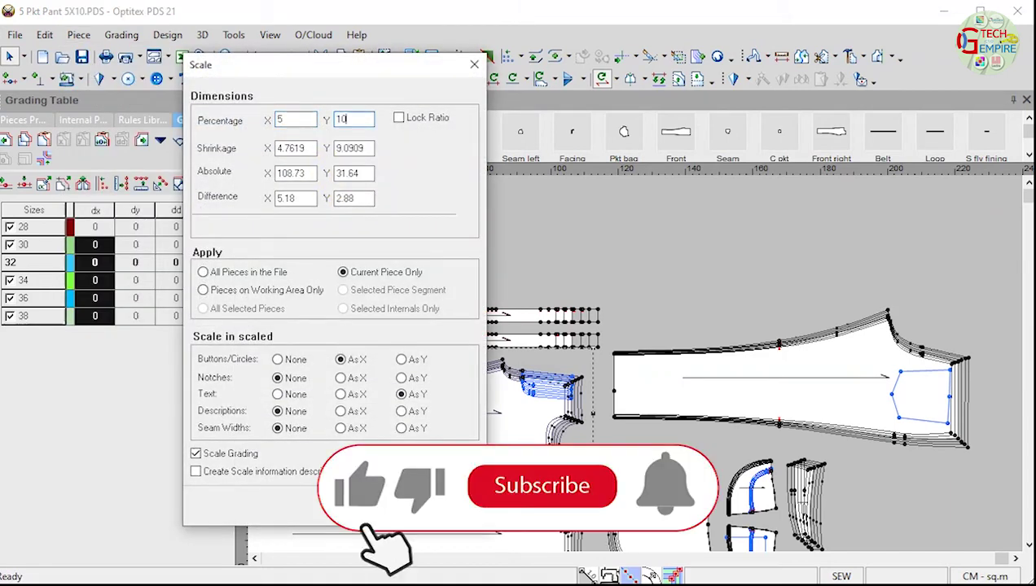
click(273, 272)
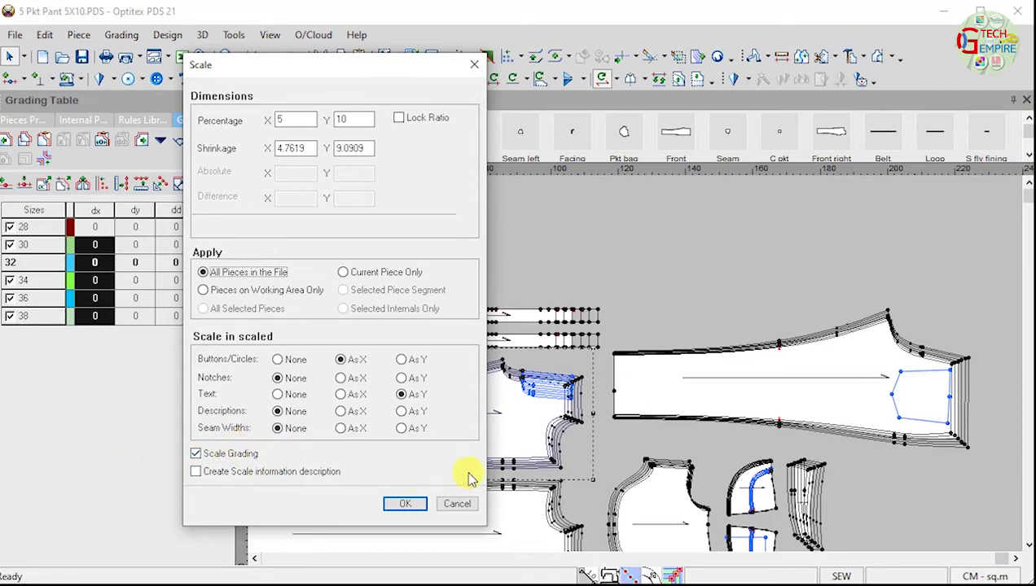
click(406, 505)
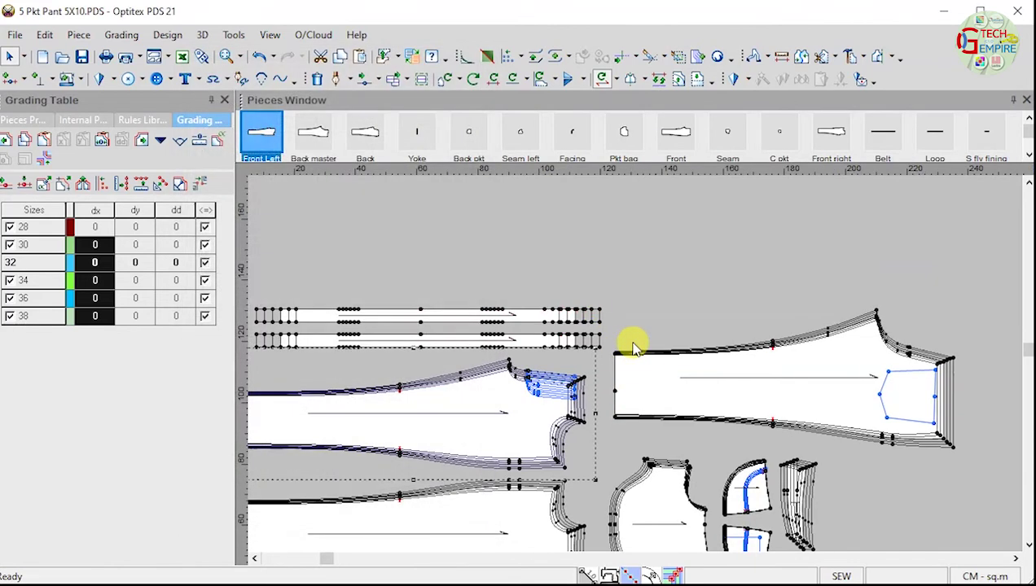
Step: Examine the scaled pieces up close, especially the front left piece's graded outlines and the ends of the two belts
scroll(490, 365, down, 2)
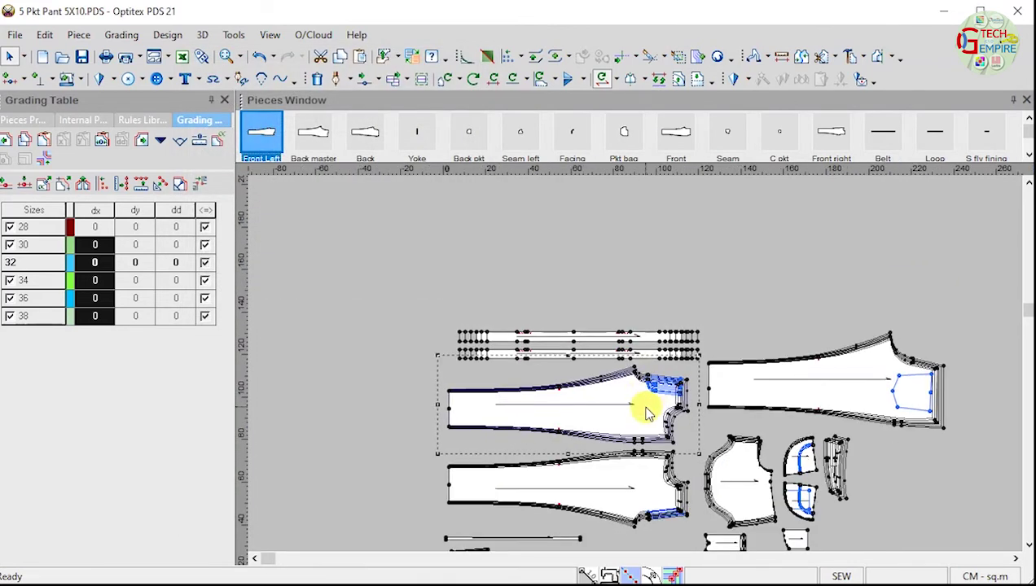
scroll(645, 406, up, 1)
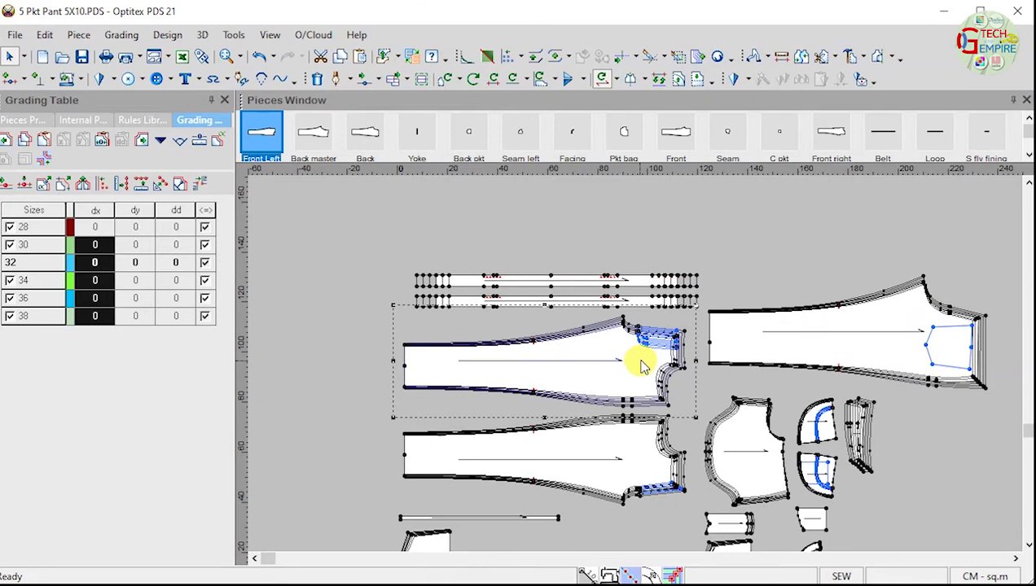
scroll(641, 367, up, 5)
scroll(637, 371, up, 3)
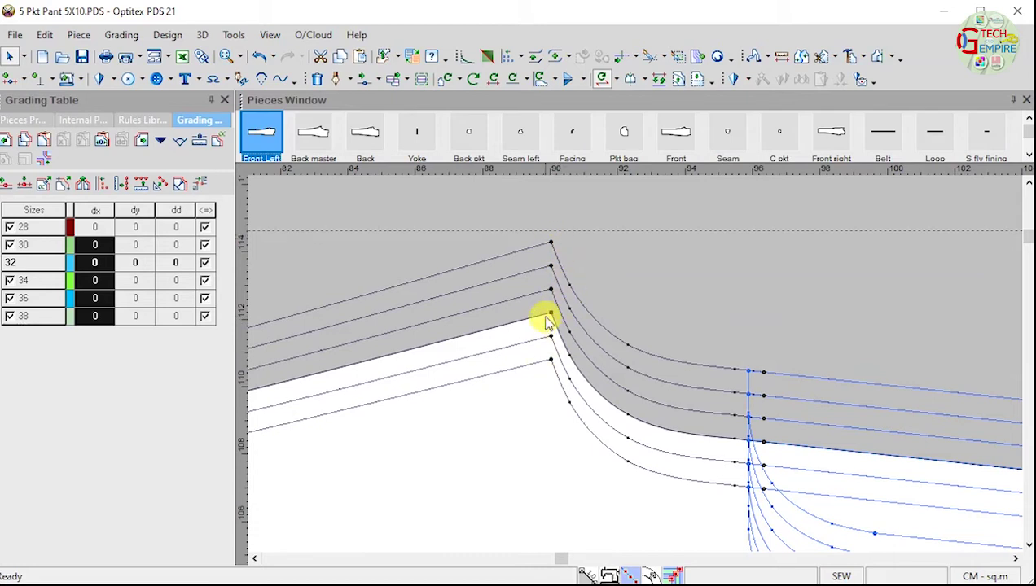
scroll(644, 350, up, 1)
scroll(636, 364, down, 4)
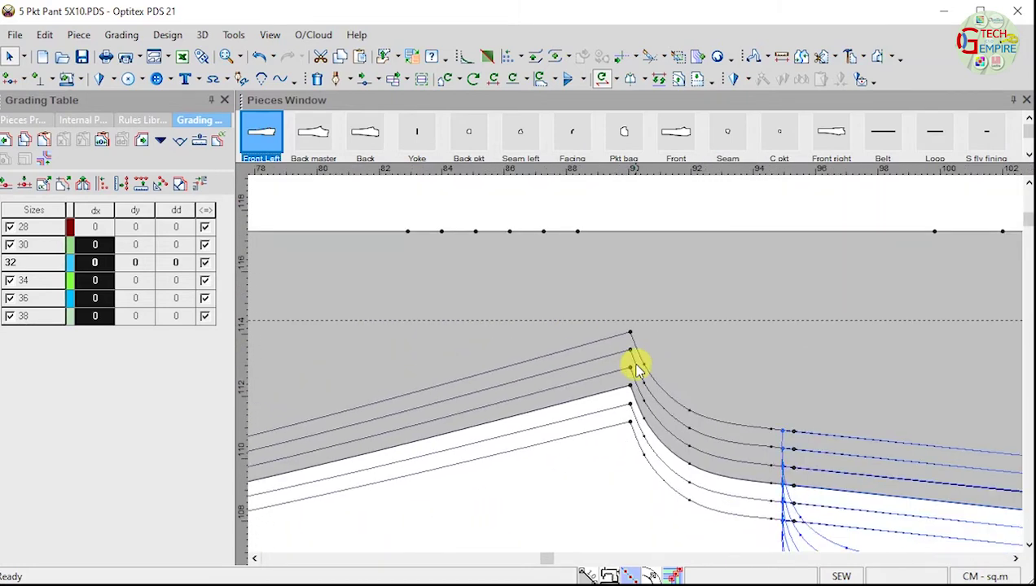
scroll(636, 366, up, 4)
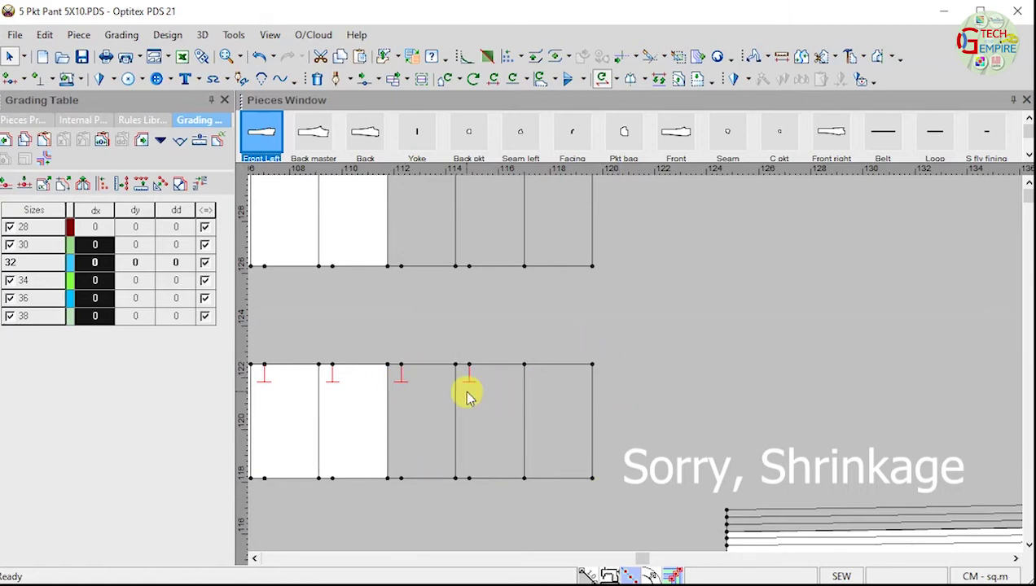
scroll(467, 393, up, 1)
scroll(635, 367, down, 1)
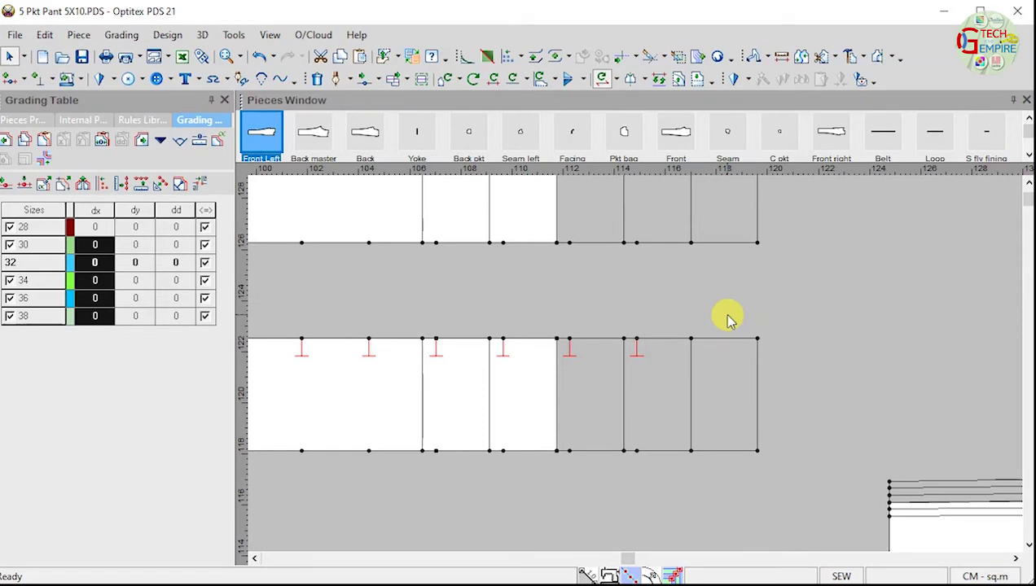
scroll(635, 366, up, 2)
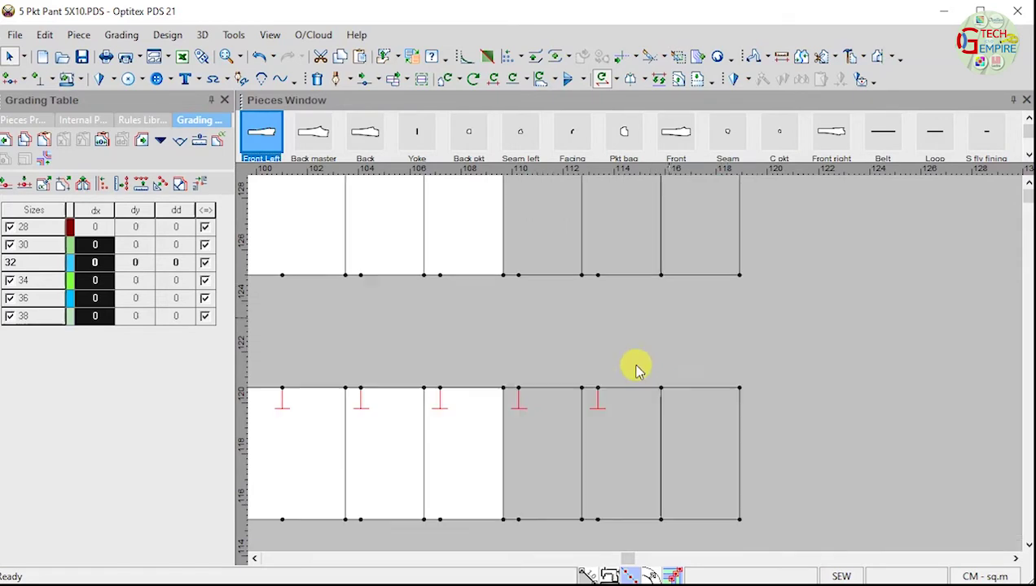
scroll(637, 369, down, 5)
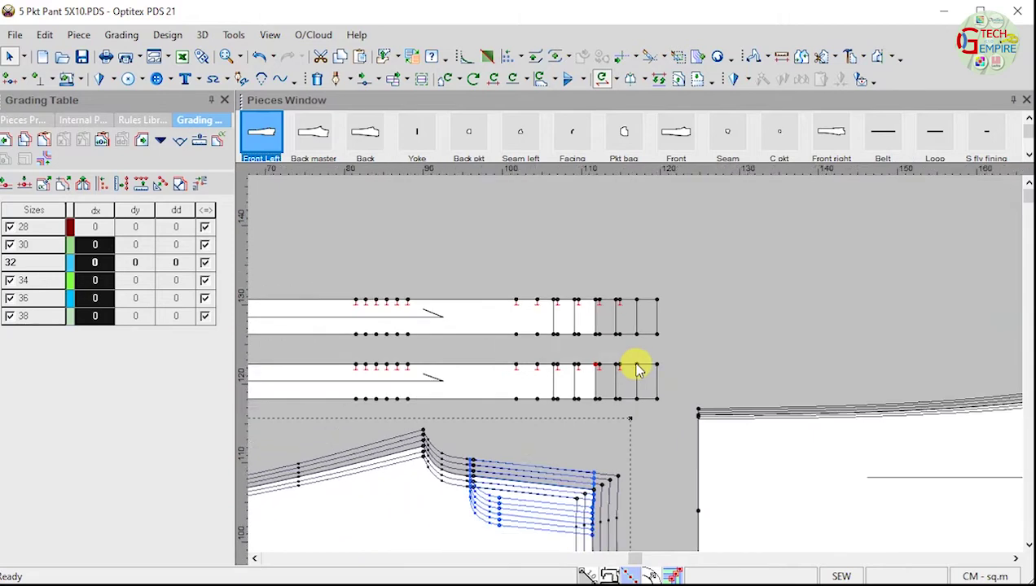
scroll(637, 369, down, 1)
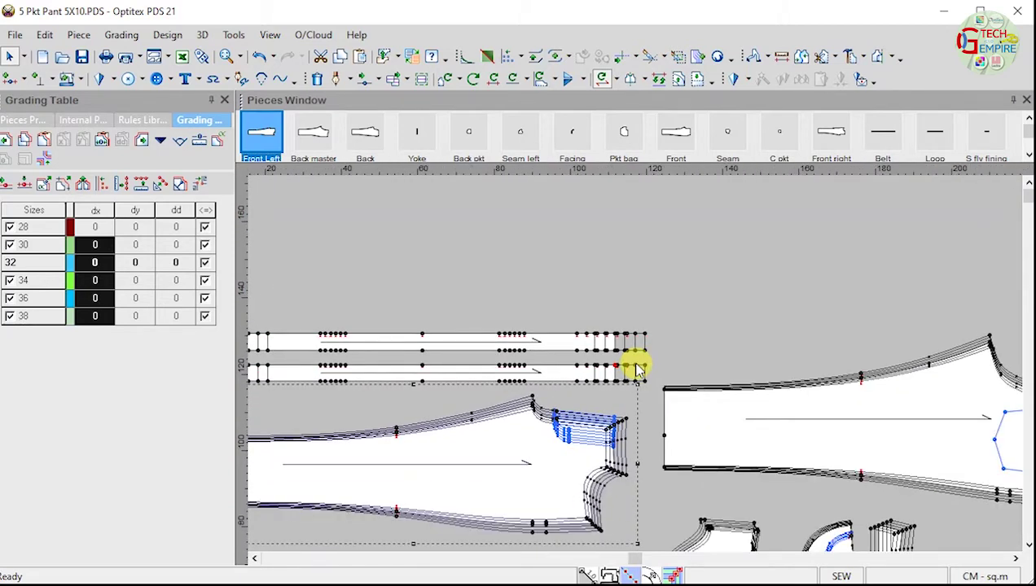
Step: Rearrange all the pieces on the working area and save the file
key(ctrl+k)
key(ctrl+s)
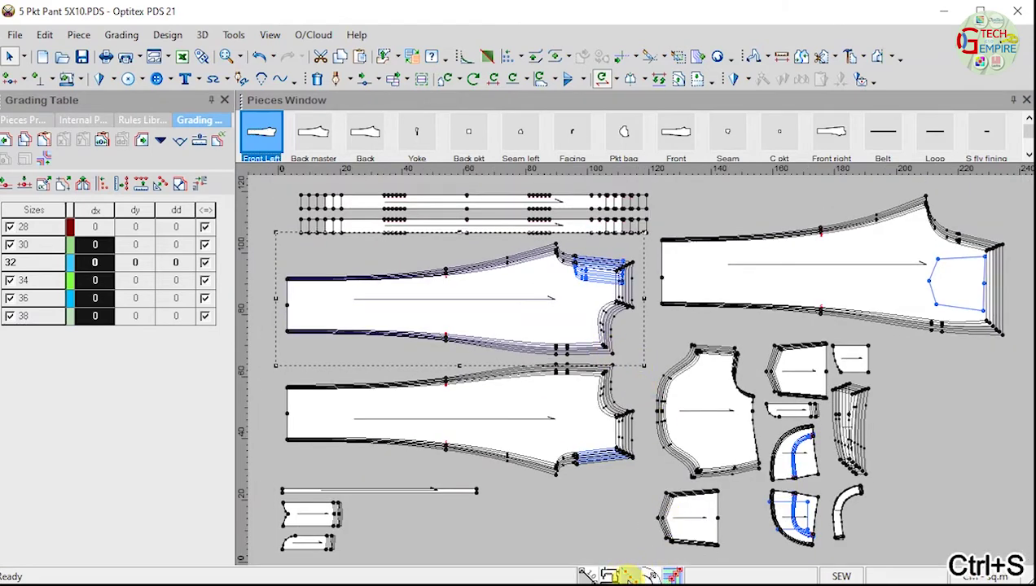
Step: Display the seam allowances on all pieces and cut the Back master piece from the file
click(609, 572)
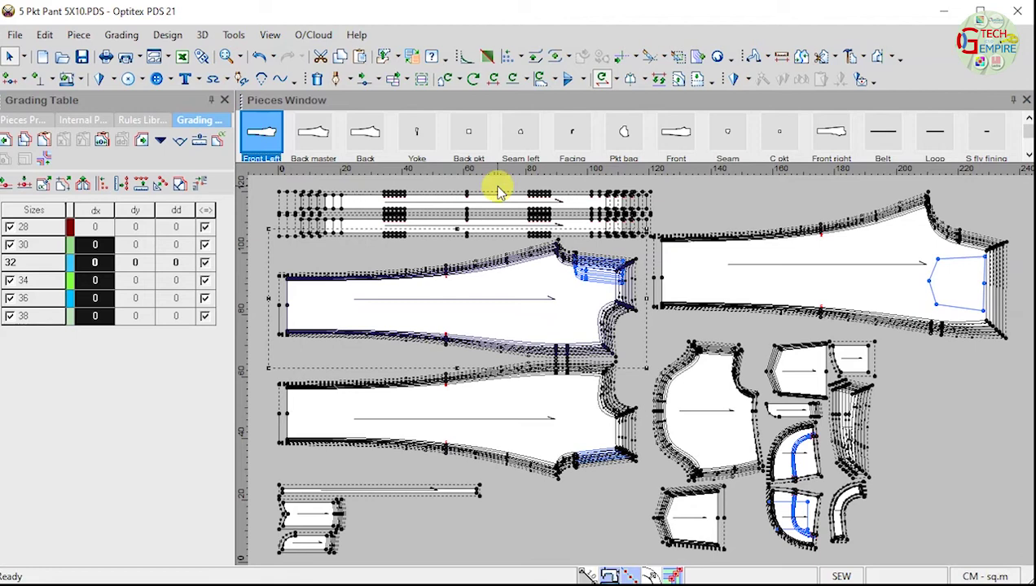
double_click(314, 136)
click(364, 132)
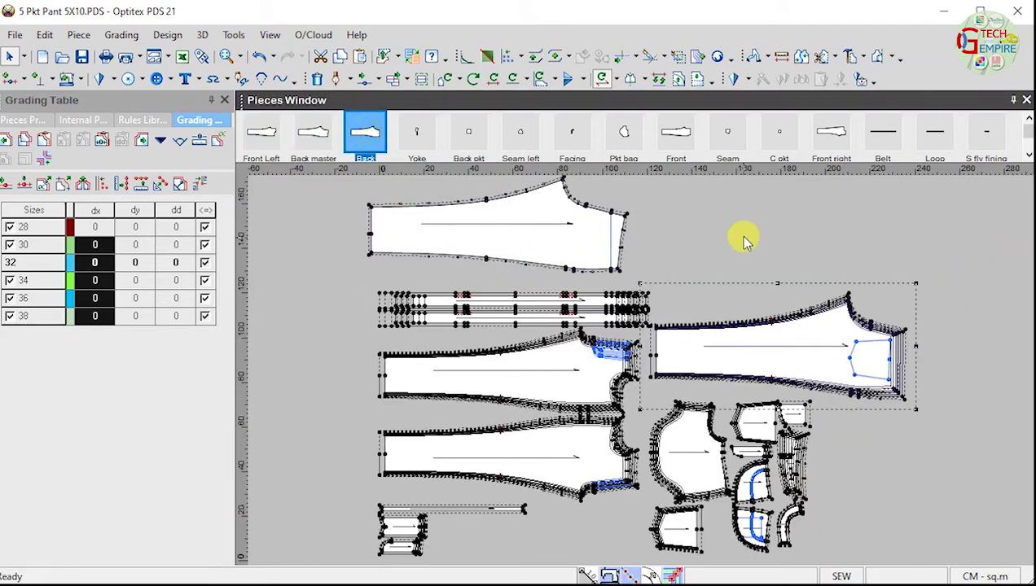
click(491, 237)
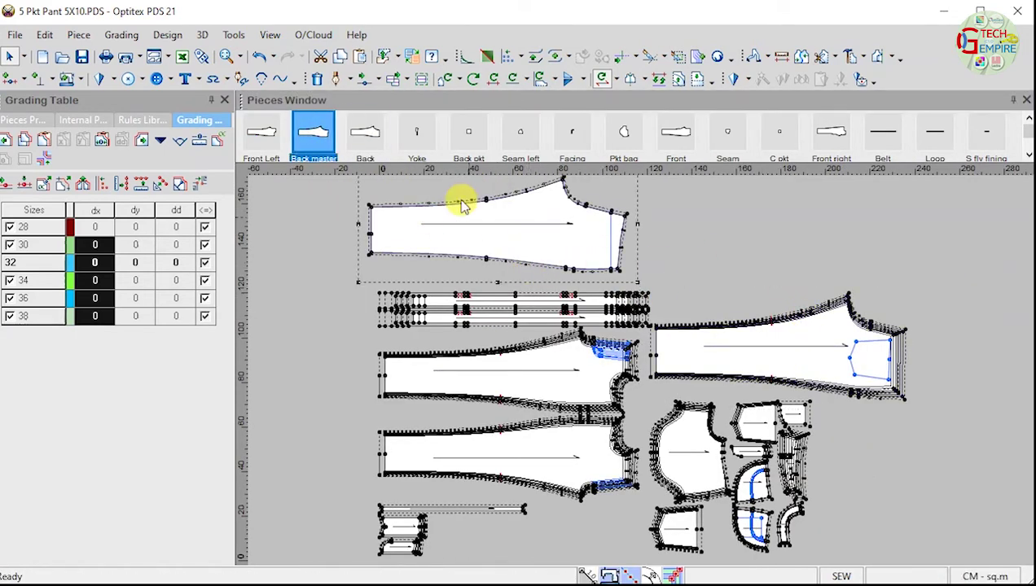
click(320, 56)
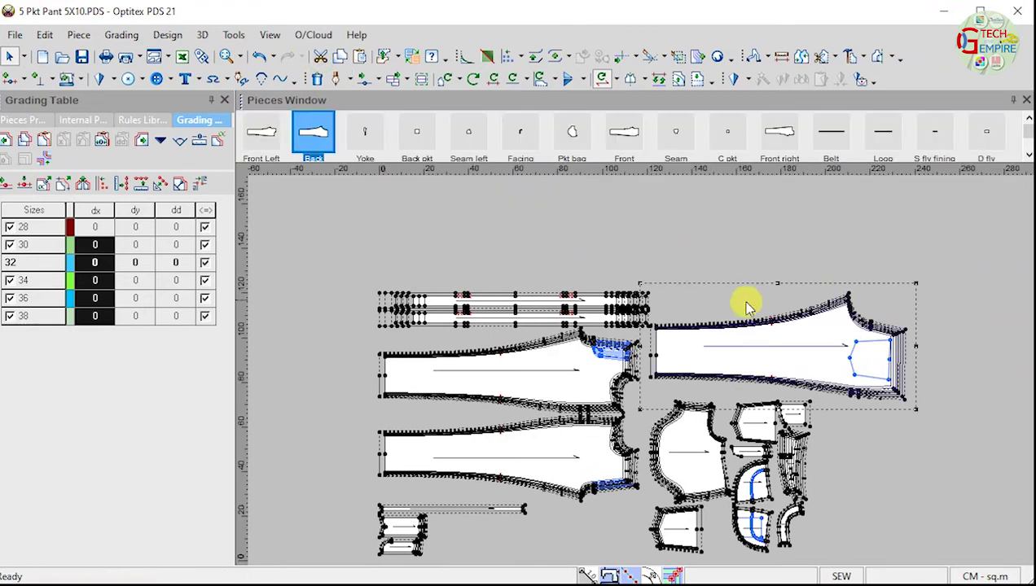
Step: Cut the spare Front piece from the file and rearrange the remaining pieces on the working area
click(778, 131)
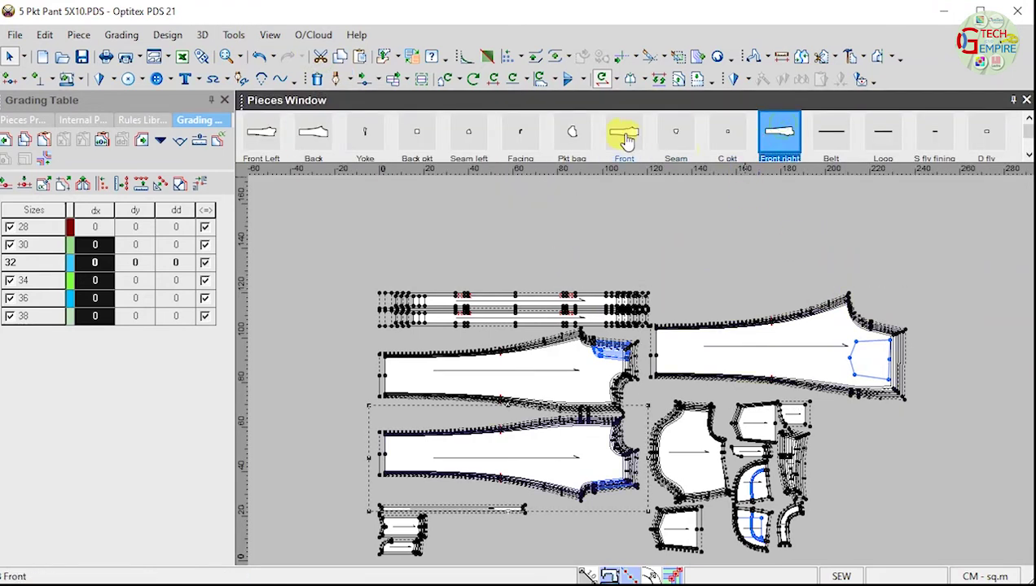
click(626, 135)
click(320, 56)
key(ctrl+k)
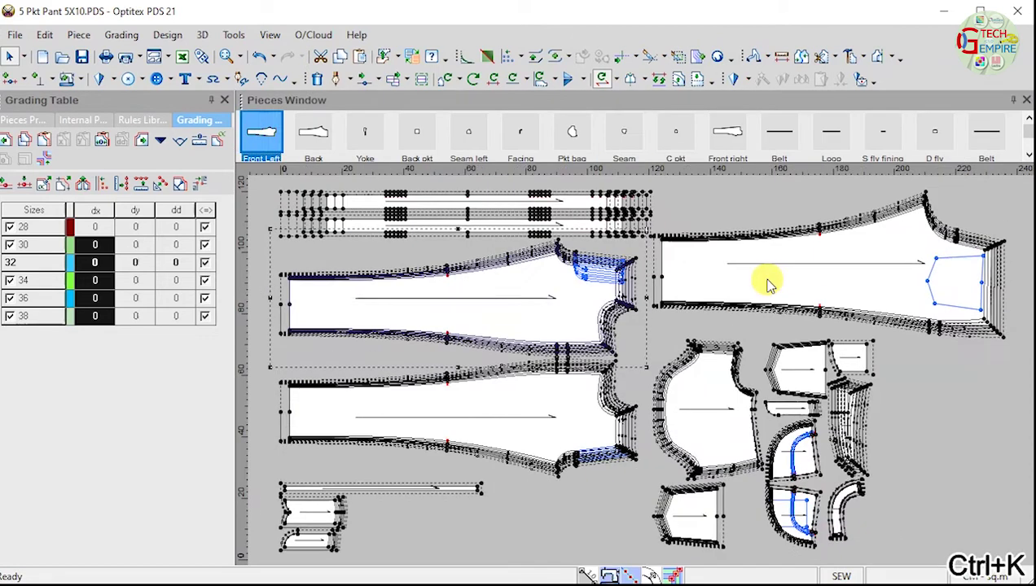
Step: Save the 5X10 pattern file and check the front and small pieces on the working area
key(ctrl+s)
click(322, 143)
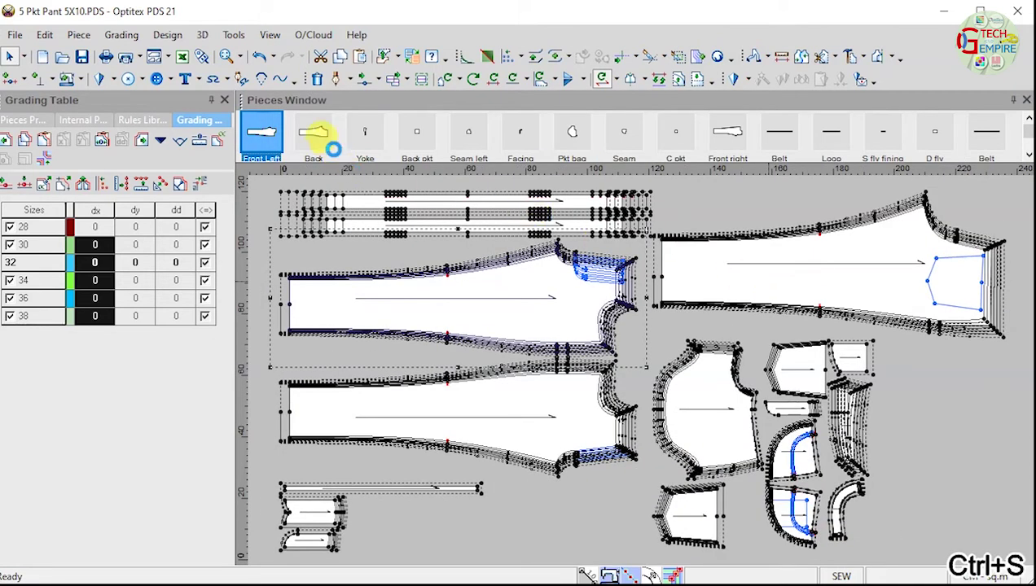
click(745, 141)
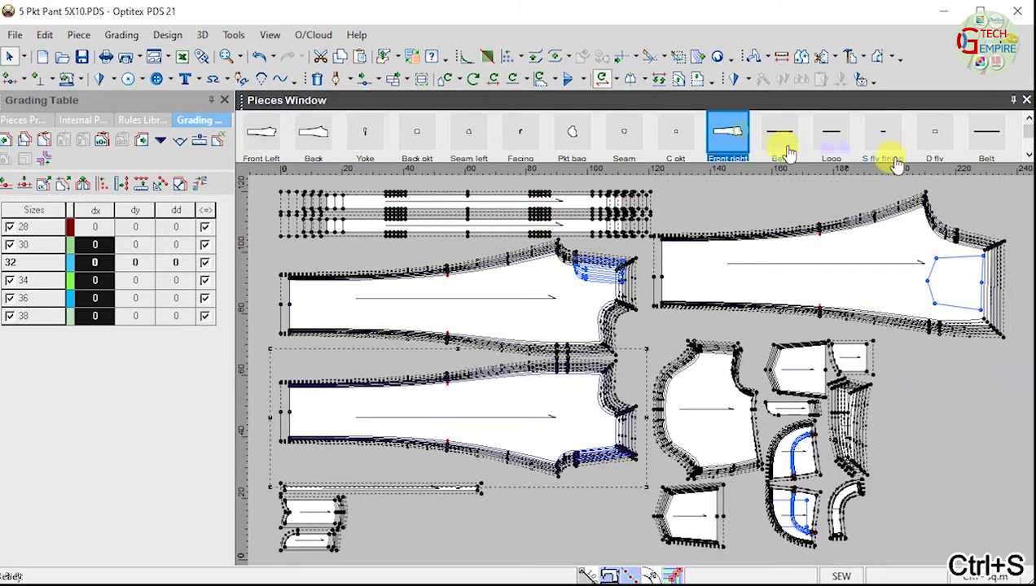
click(845, 388)
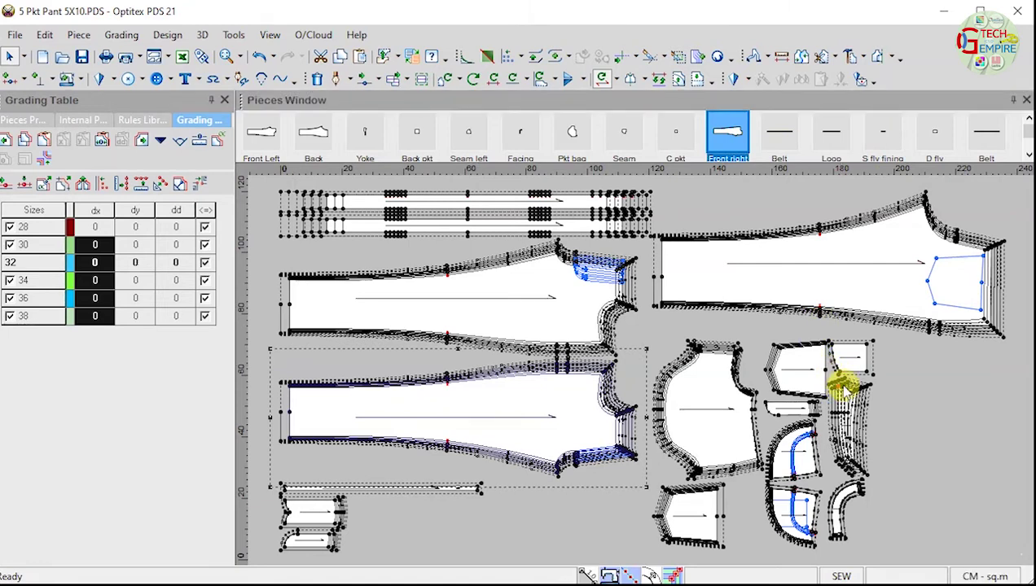
click(751, 391)
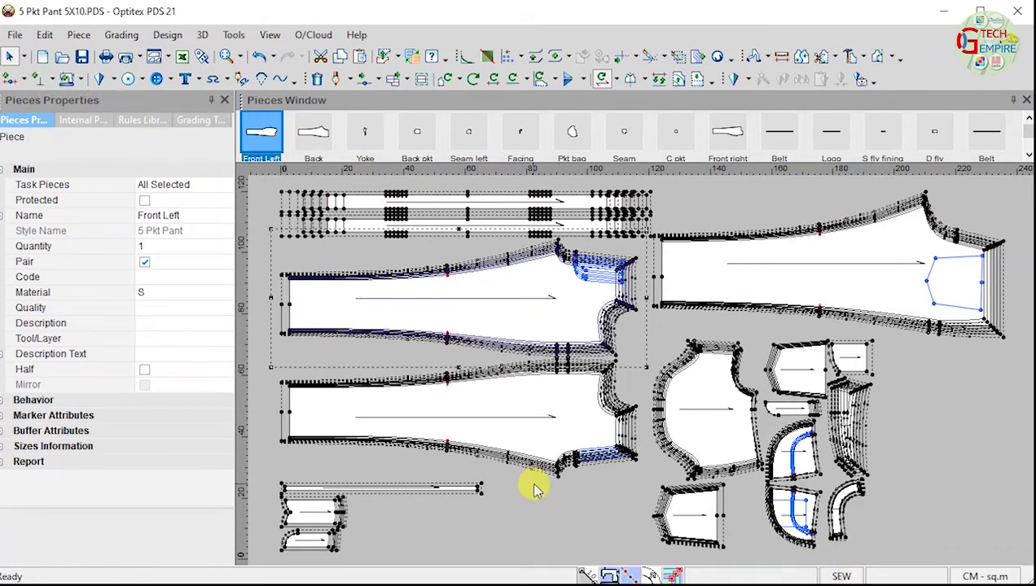
Step: Switch to Optitex Mark and define a new marker 58 inches wide and 1000 inches long
click(607, 583)
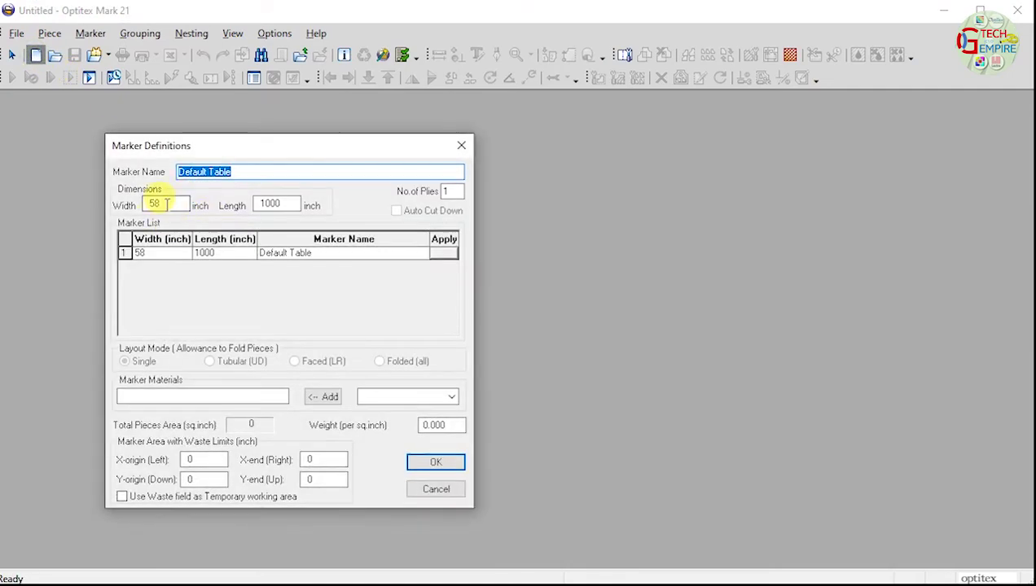
double_click(166, 204)
double_click(285, 206)
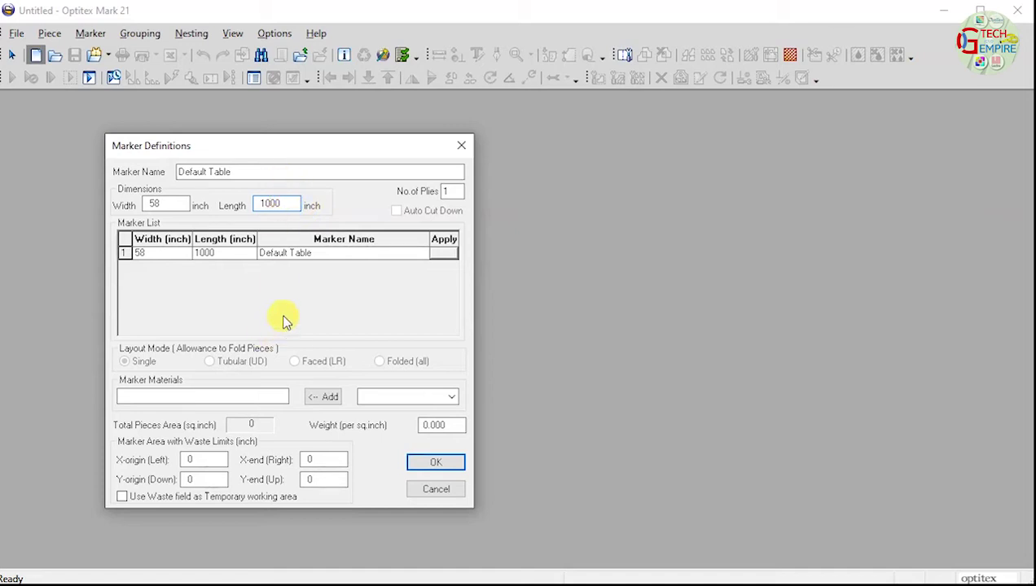
click(439, 461)
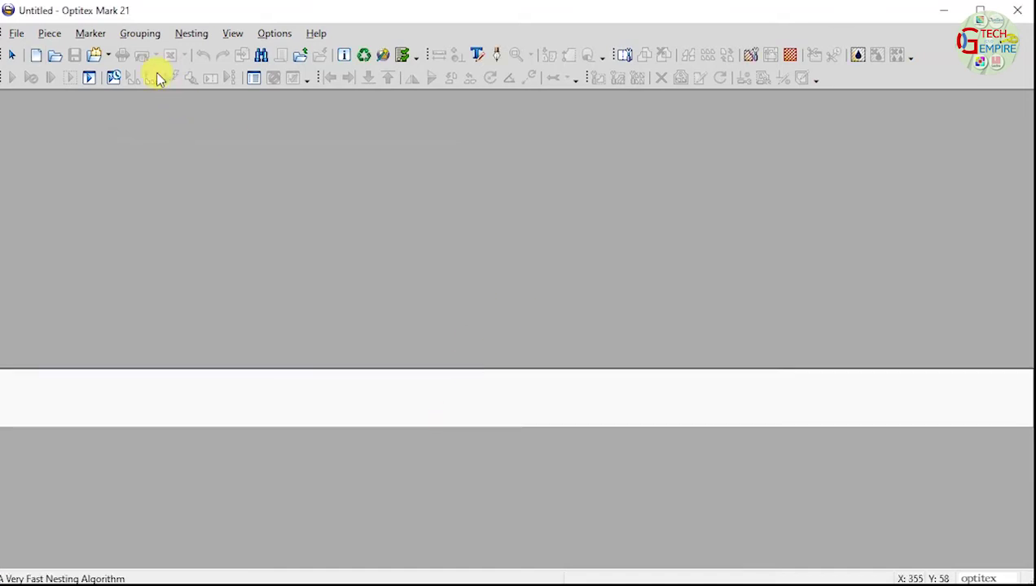
Step: Try to load the 5 Pkt Pant 5X10 style file into the marker order
click(95, 56)
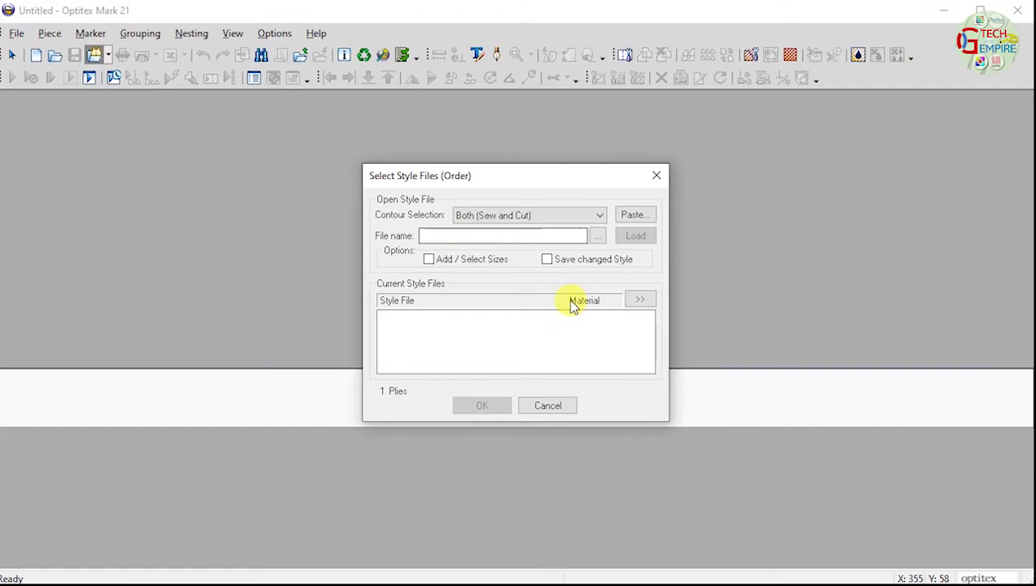
click(599, 238)
click(317, 244)
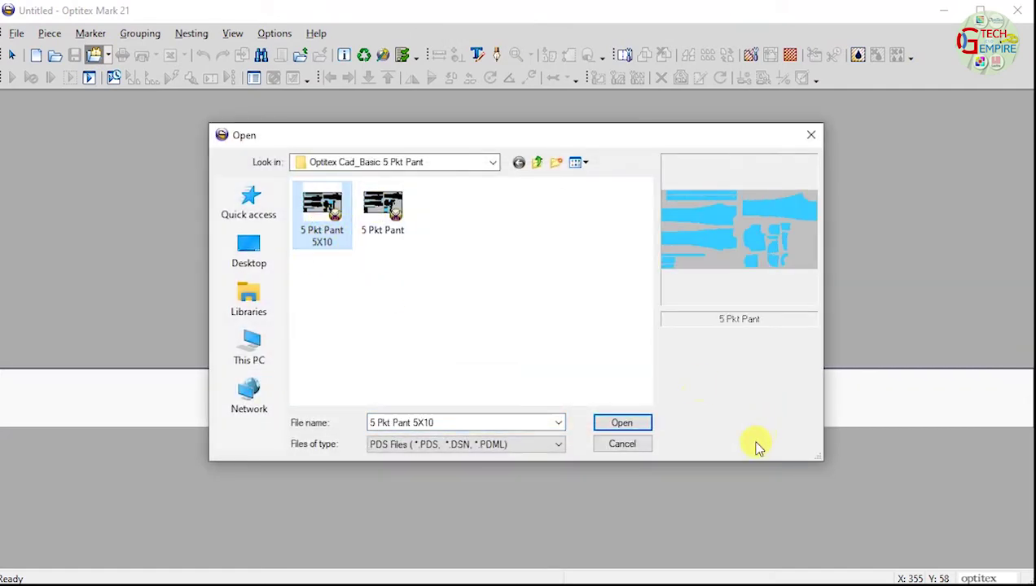
click(622, 423)
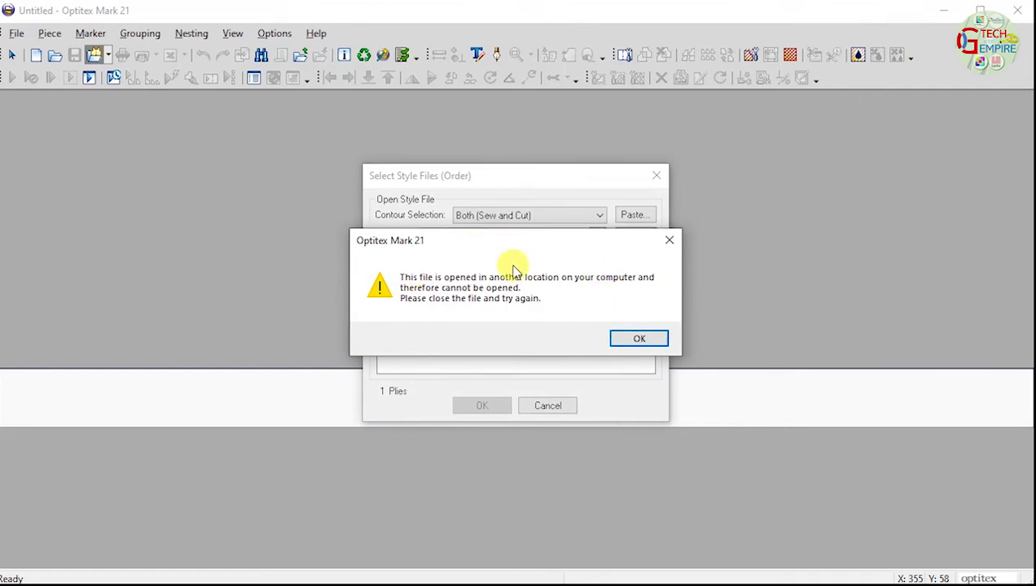
click(672, 244)
click(548, 405)
Step: Switch to Optitex PDS and open the recent 5 Pkt Pant file in place of the 5X10 version
key(alt+Tab)
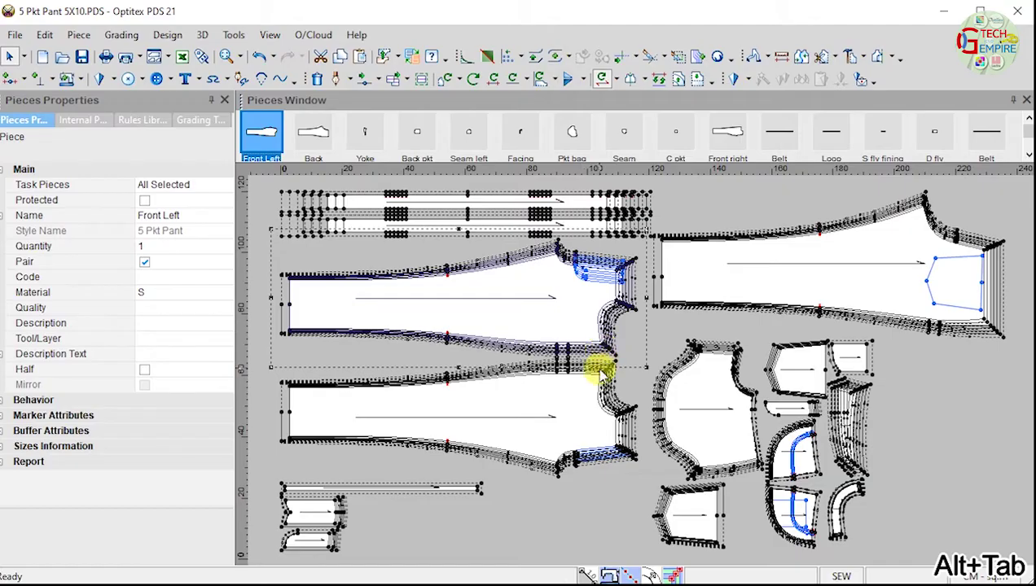
click(15, 35)
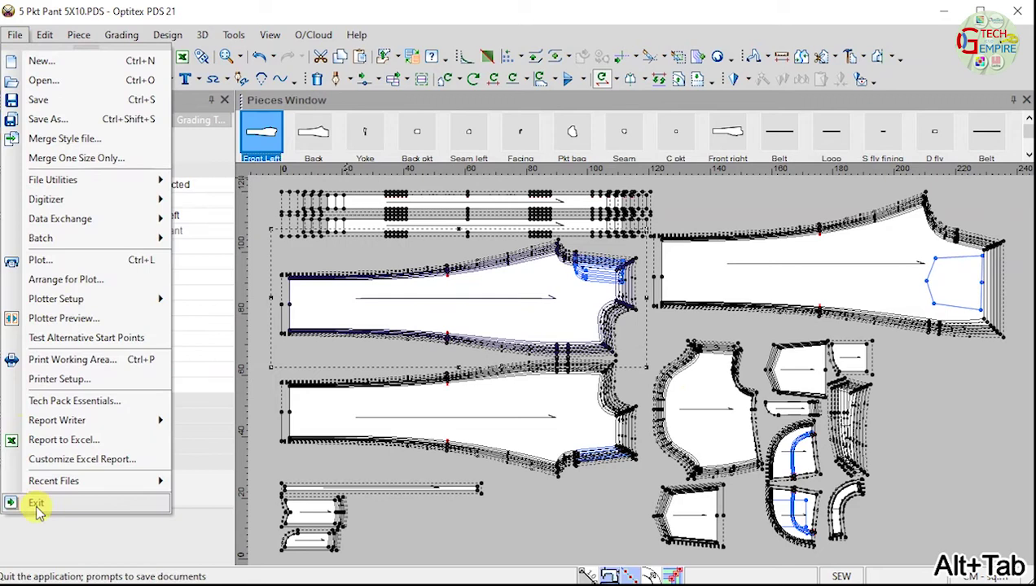
mouse_move(65, 482)
click(250, 511)
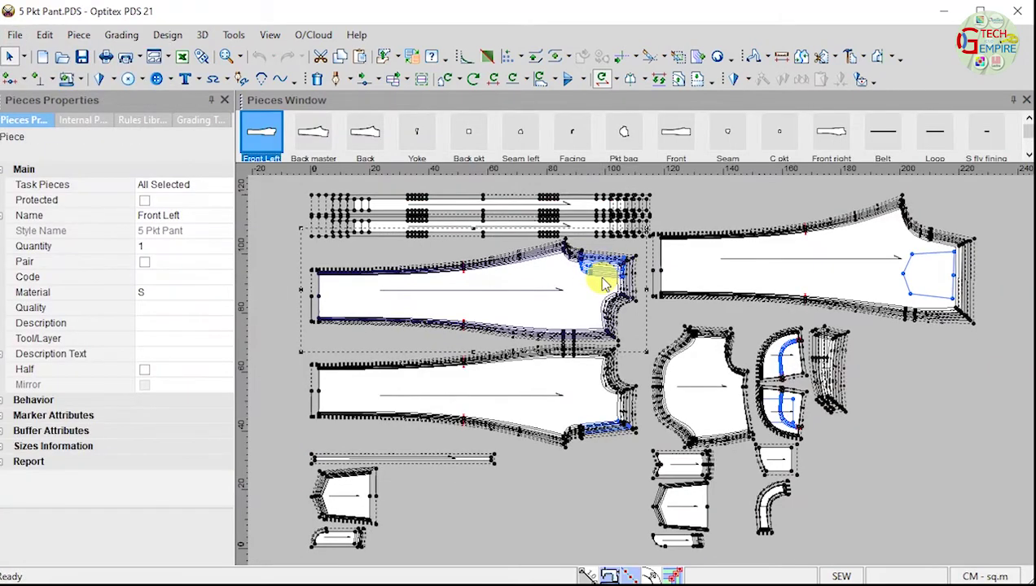
Step: Return to Optitex Mark and open the 5 Pkt Pant 5X10 style file for the marker order
key(alt+Tab)
click(15, 33)
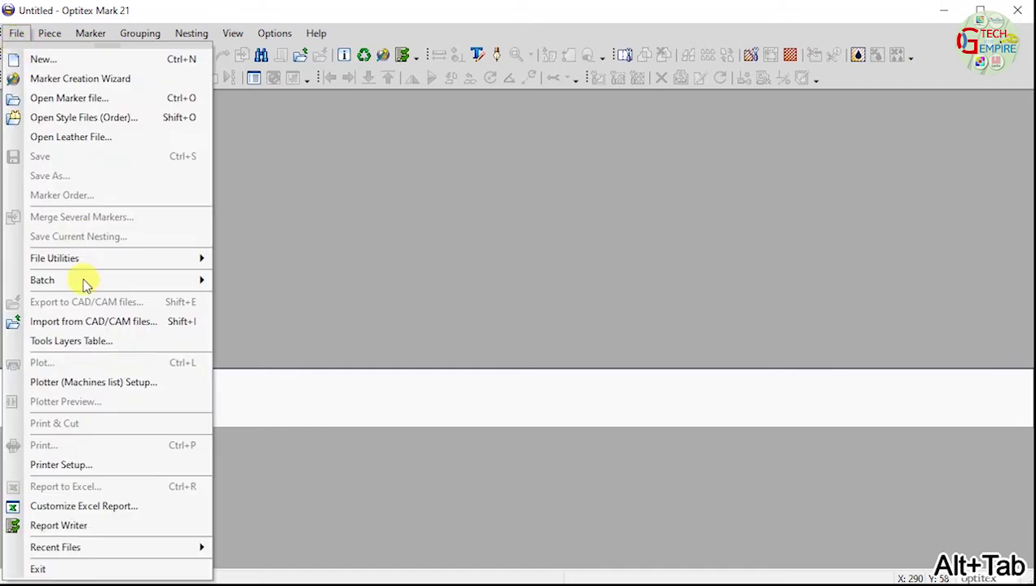
click(18, 34)
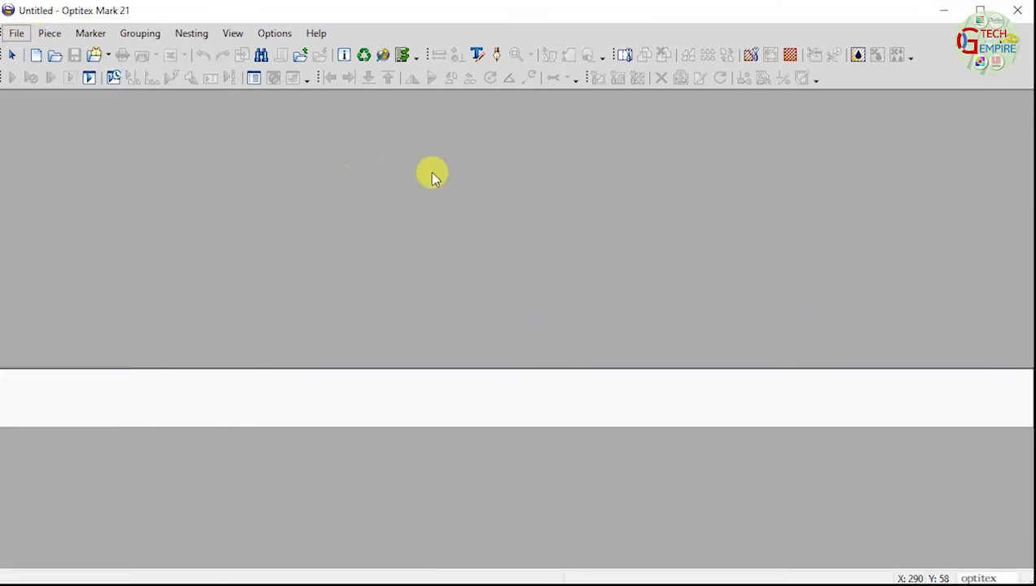
click(95, 55)
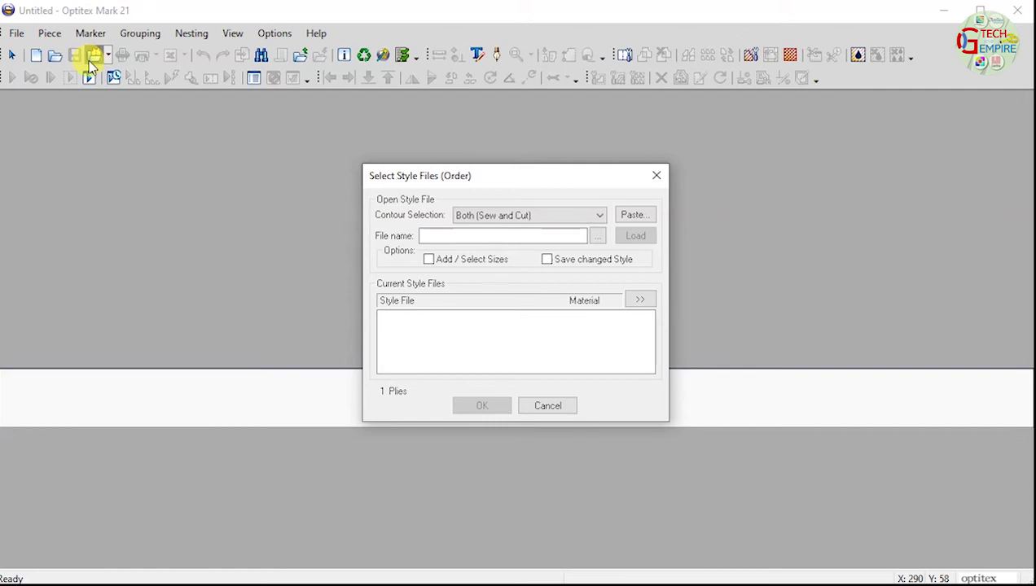
click(604, 239)
click(326, 216)
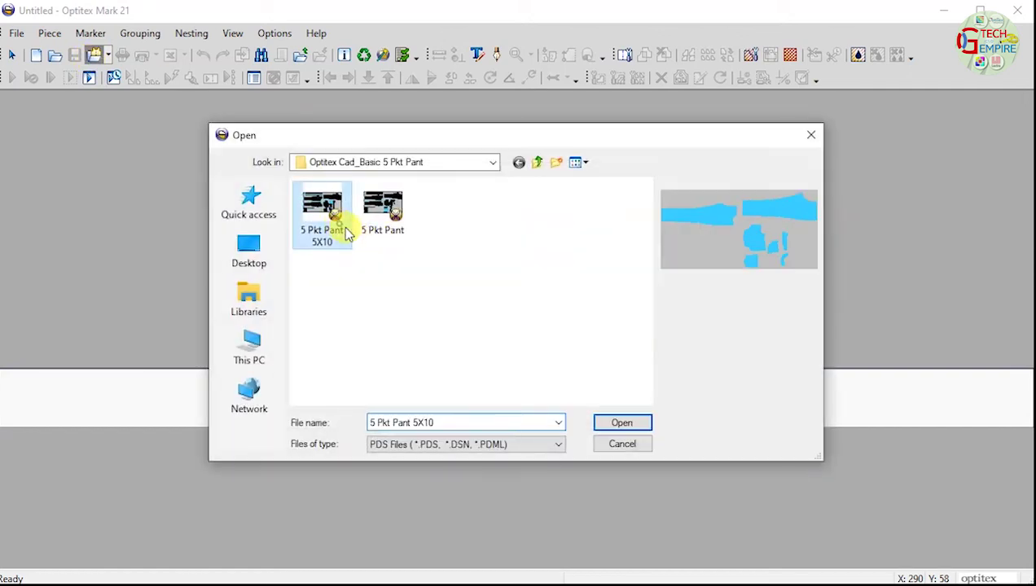
click(620, 425)
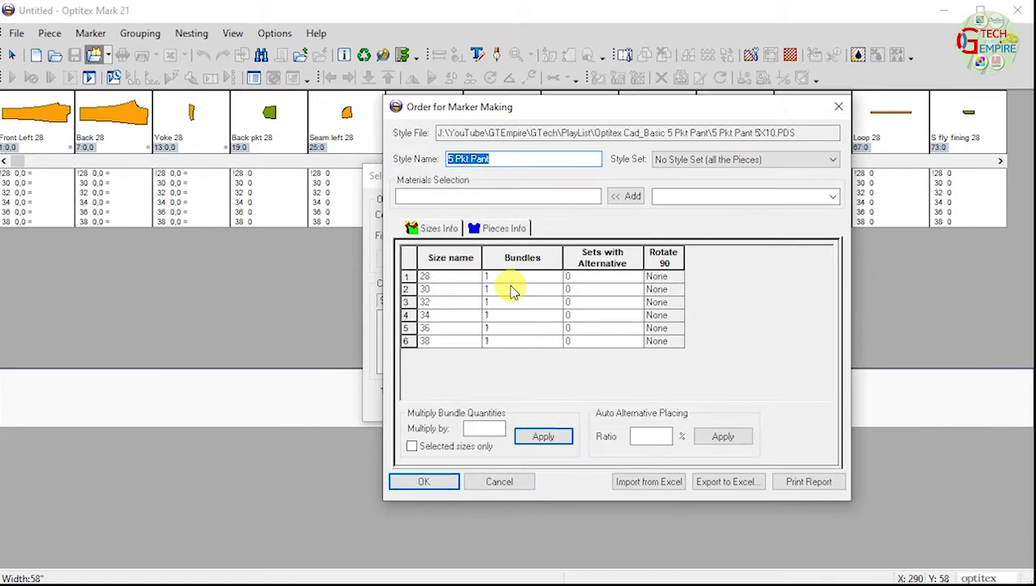
Step: Set the order's material to S and the bundles of sizes 32 and 34 to 2 each
click(444, 198)
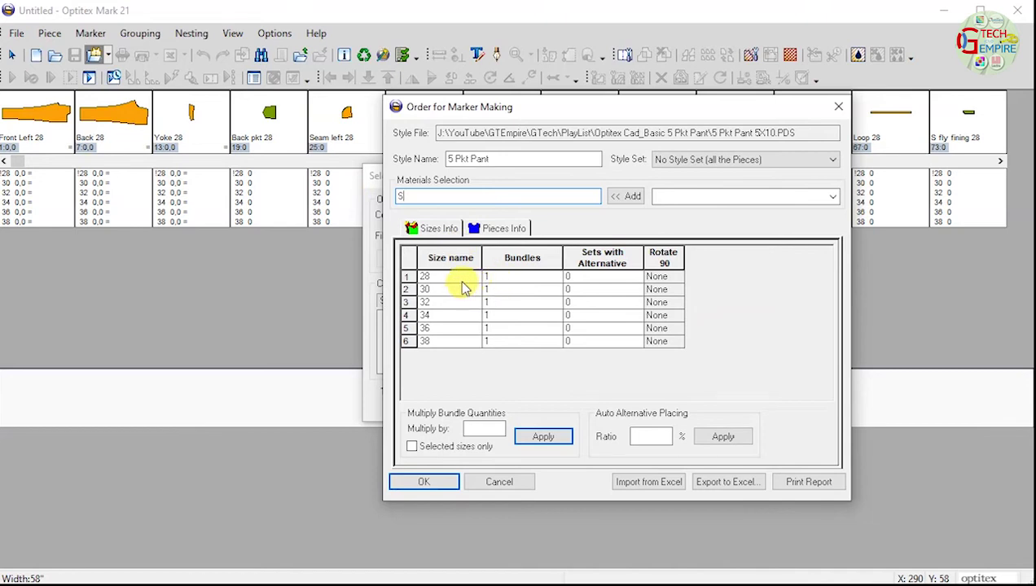
click(507, 292)
click(510, 306)
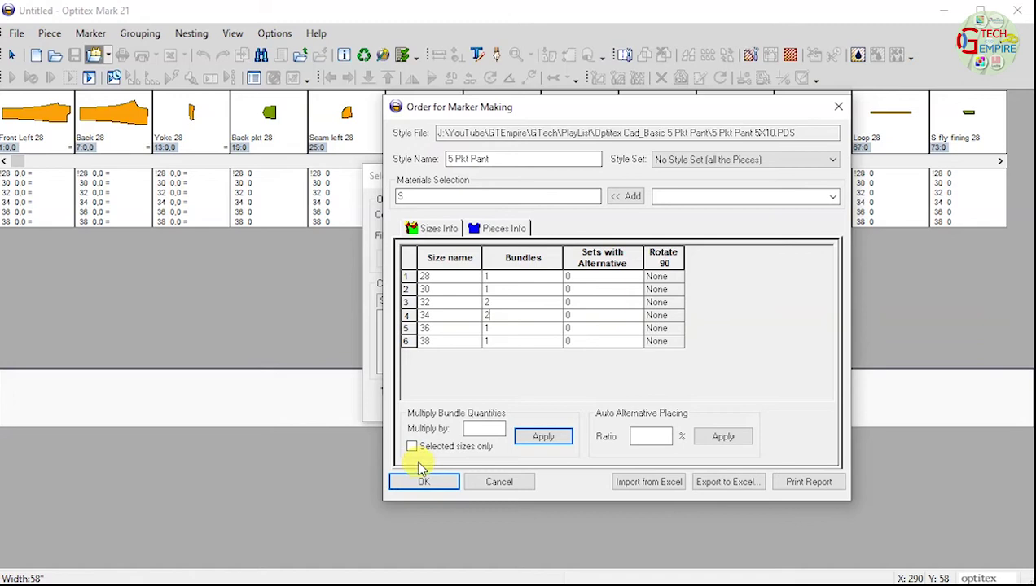
Step: Set the rotation of the Front Left piece to 2-Way and apply the same rotation to all pieces
click(507, 230)
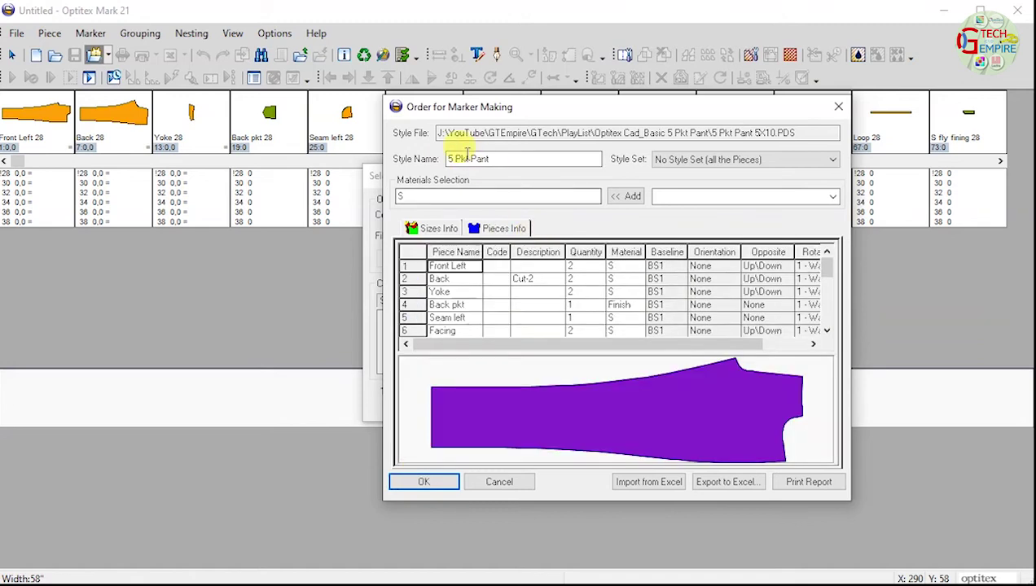
drag(527, 345, 735, 333)
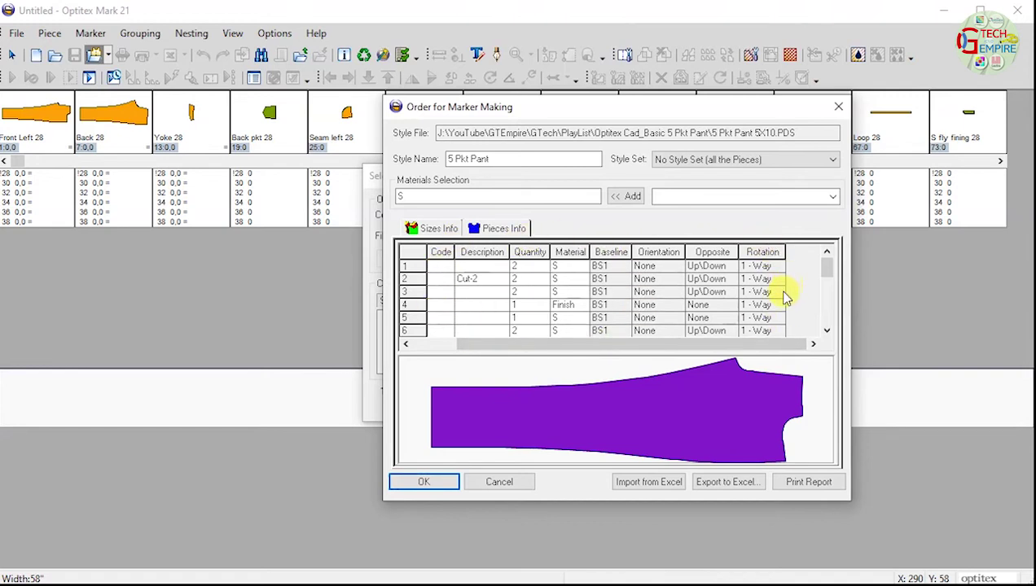
click(770, 266)
click(771, 266)
click(768, 292)
right_click(764, 256)
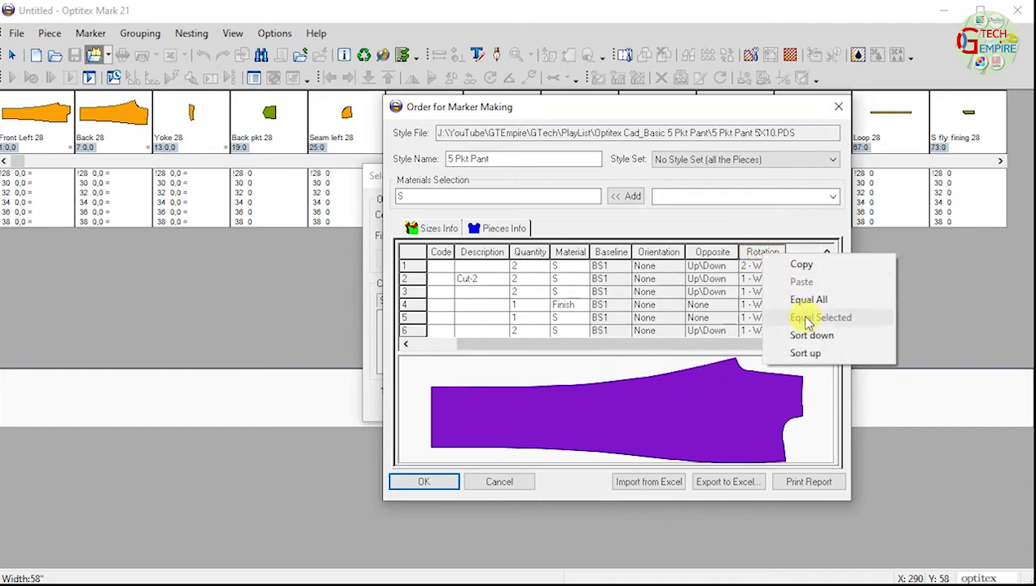
click(809, 301)
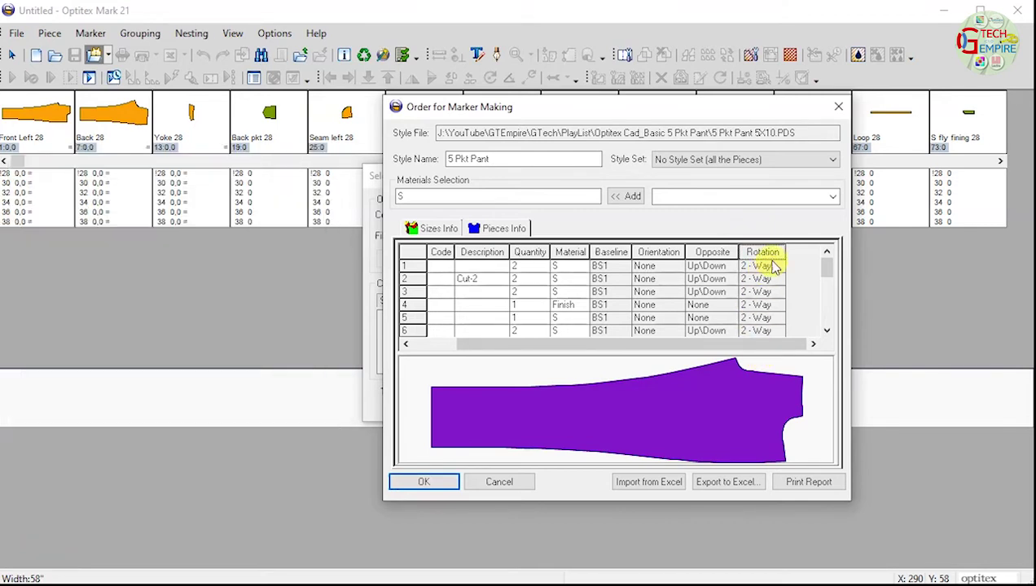
Step: Review the rotation choices for the Front Left piece, keep 2-Way, and confirm the order and its style file
click(778, 267)
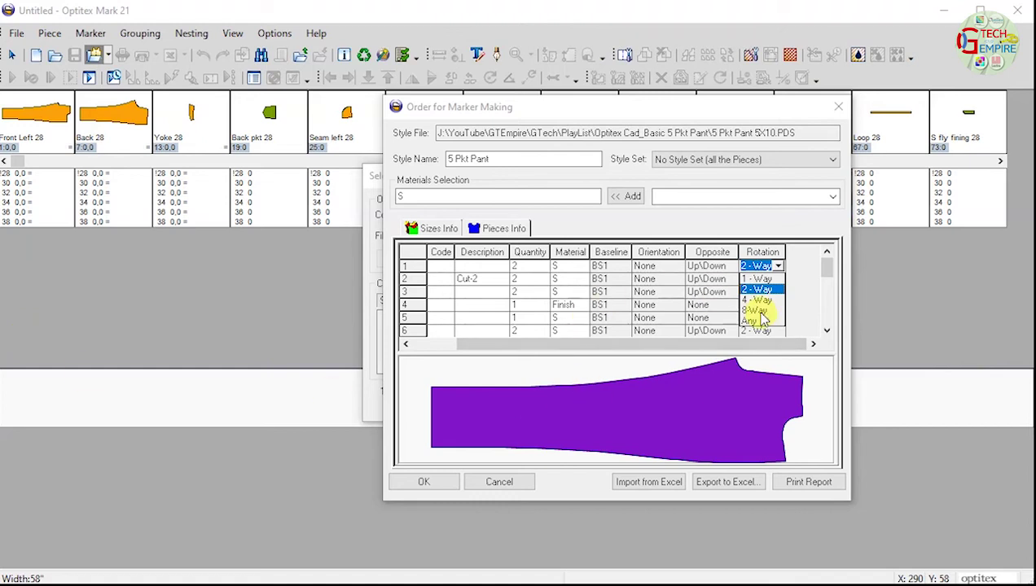
click(804, 290)
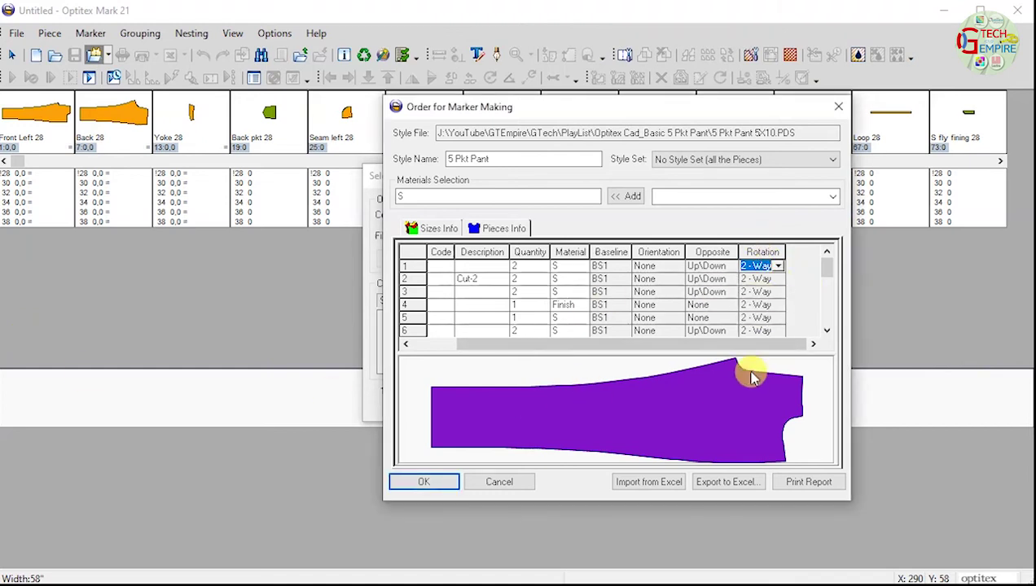
click(418, 484)
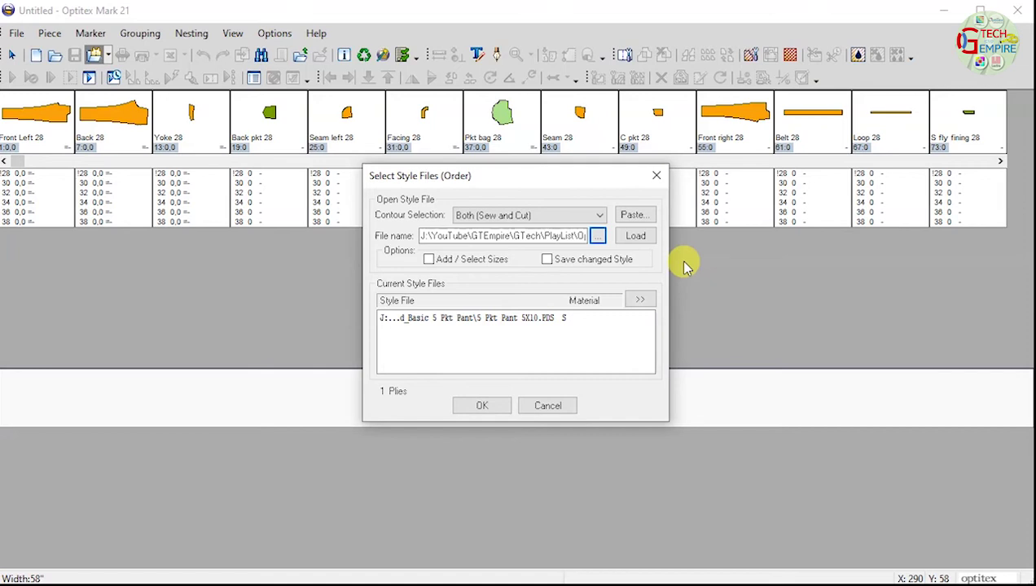
click(484, 409)
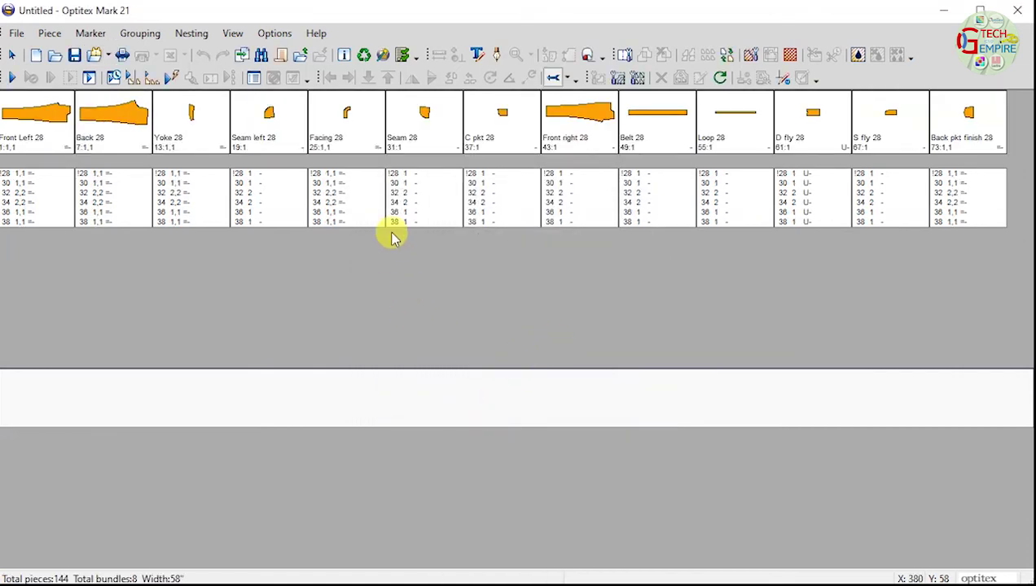
Step: Place a size 38 Back piece on the marker and fit the view to the placed pieces
click(102, 221)
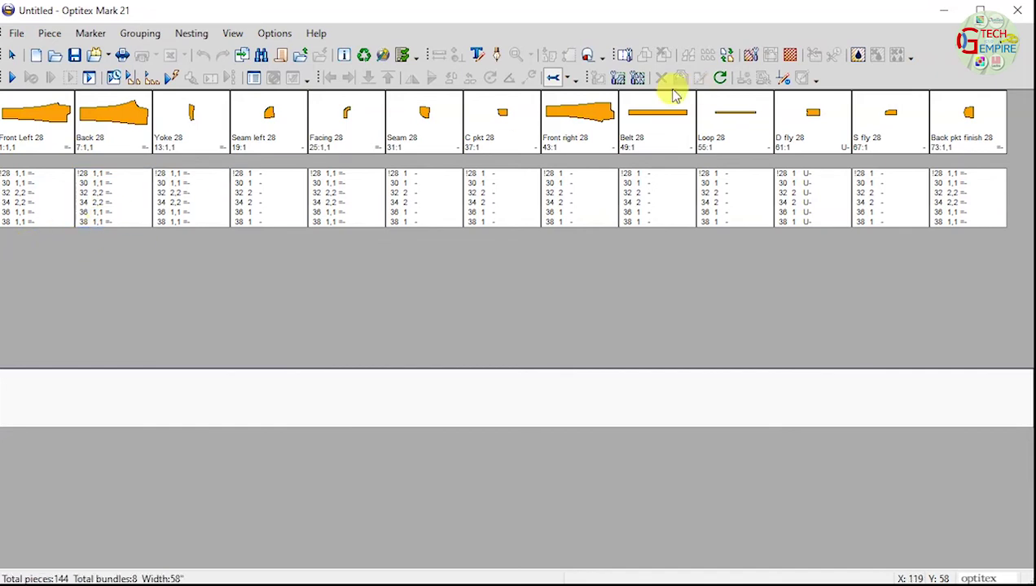
click(109, 225)
double_click(109, 224)
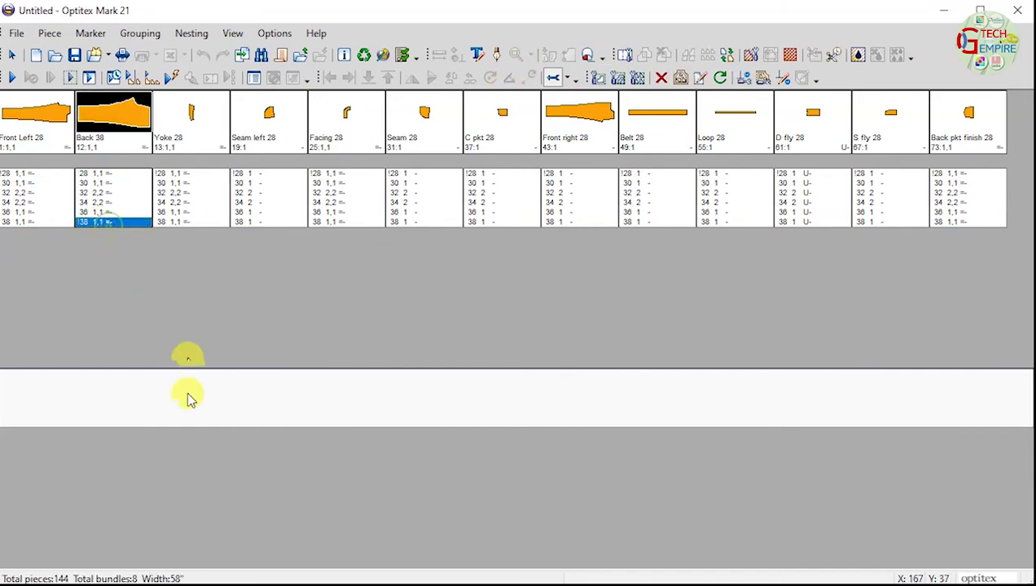
mouse_move(102, 203)
mouse_down()
mouse_move(97, 394)
mouse_move(83, 388)
mouse_move(88, 398)
mouse_up()
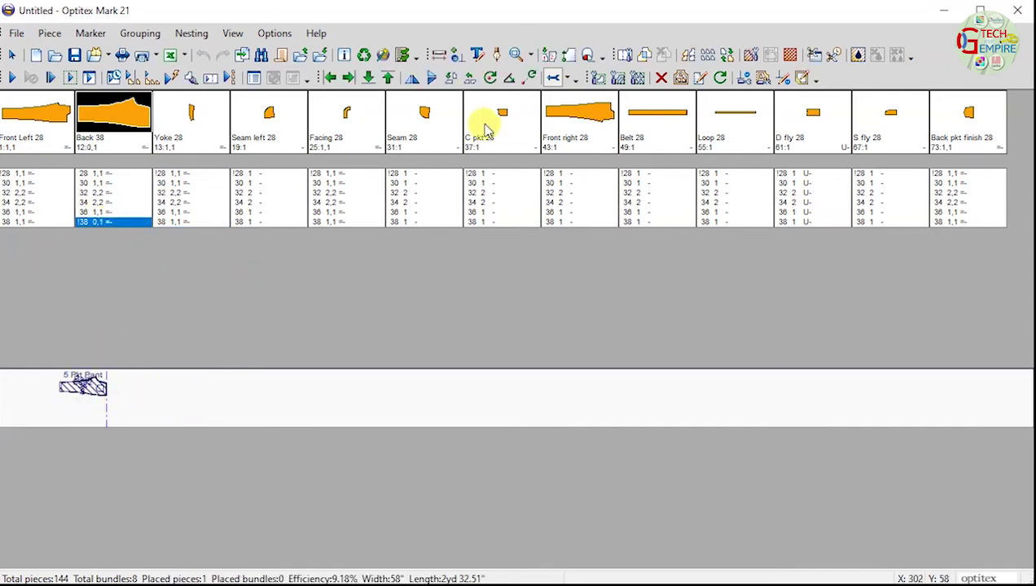
click(531, 55)
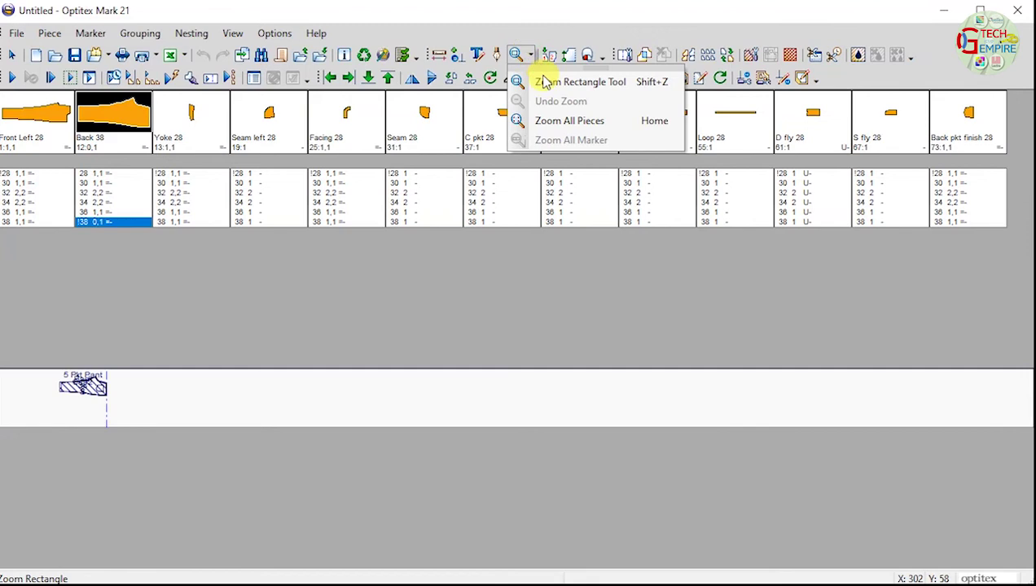
click(569, 122)
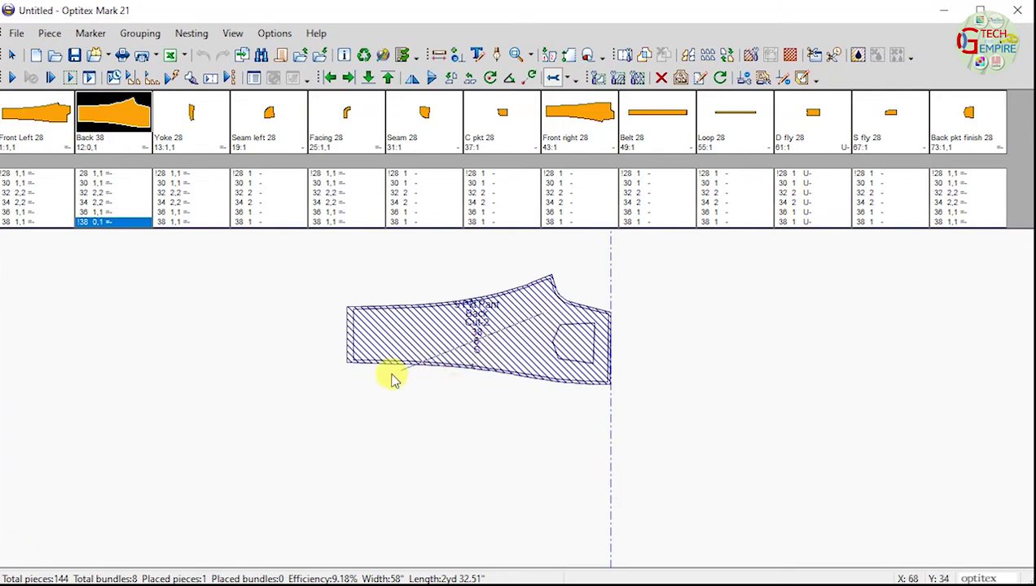
Step: Place the second size 38 Back piece and align both pieces at the start of the marker, along its lower and upper edges
drag(134, 481, 124, 487)
click(223, 313)
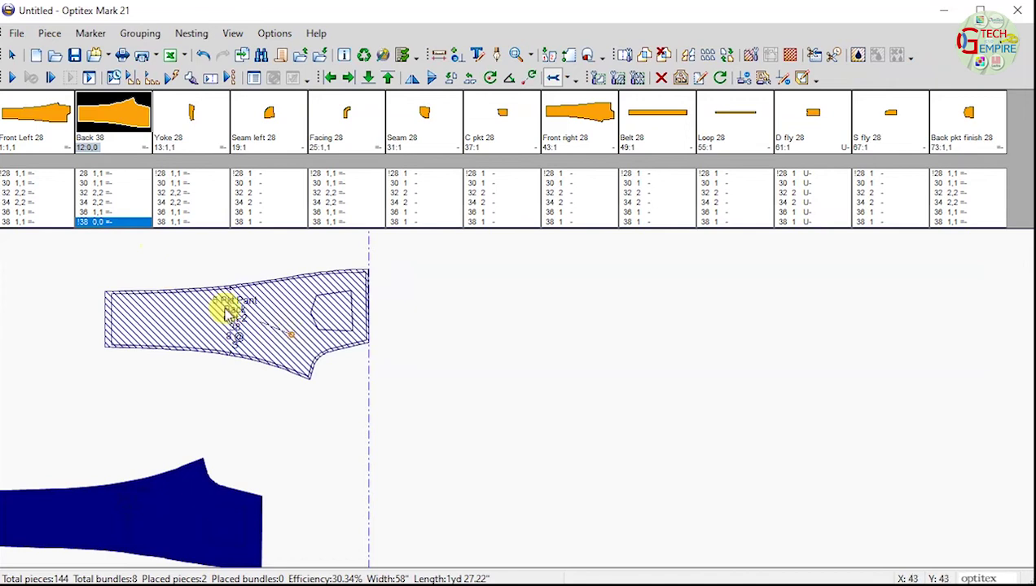
drag(278, 331, 103, 256)
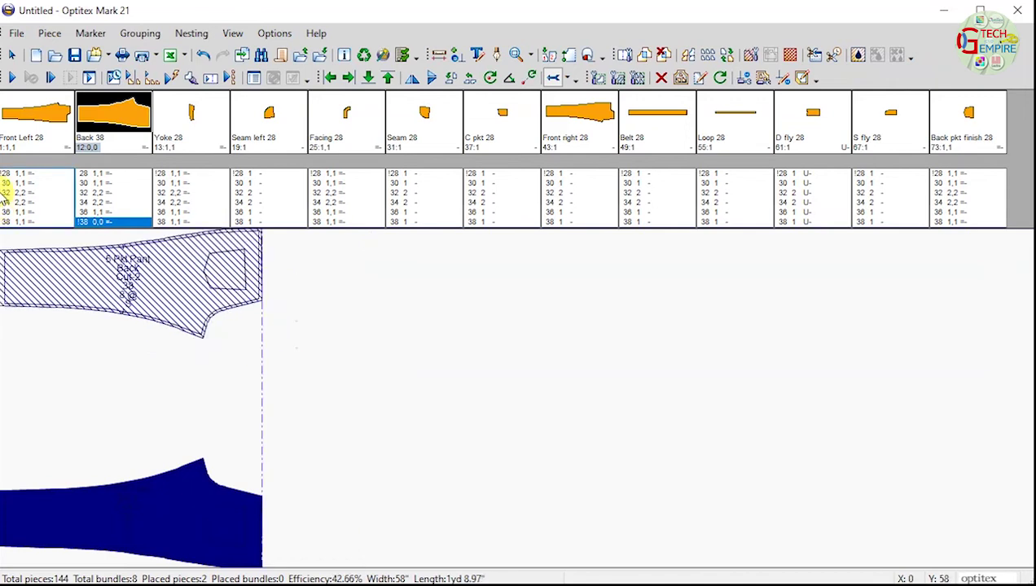
Step: Place the two size 38 Yoke pieces against the Back pieces and both size 36 Back pieces after them, along the upper and lower edges
click(196, 224)
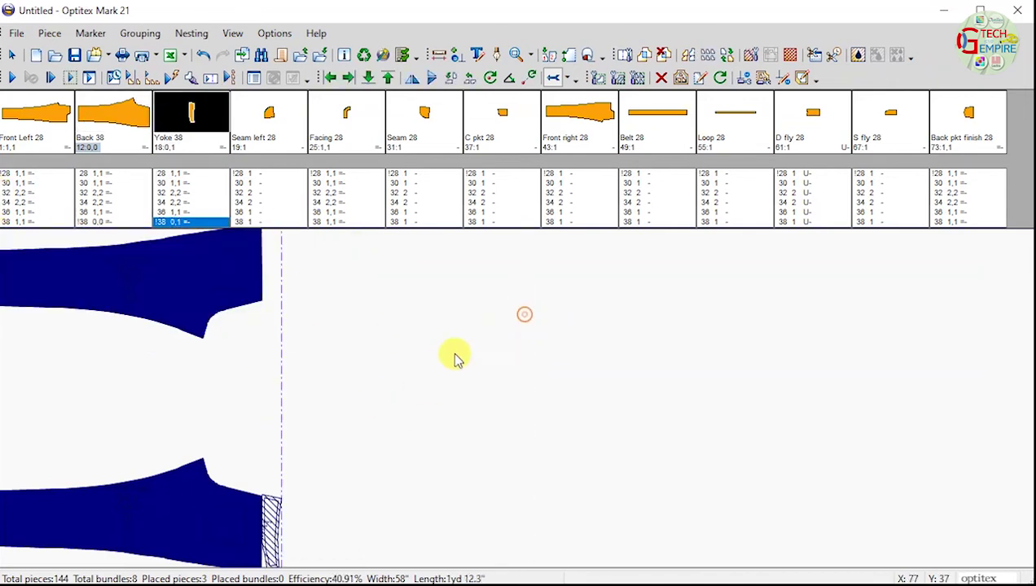
click(281, 251)
click(98, 213)
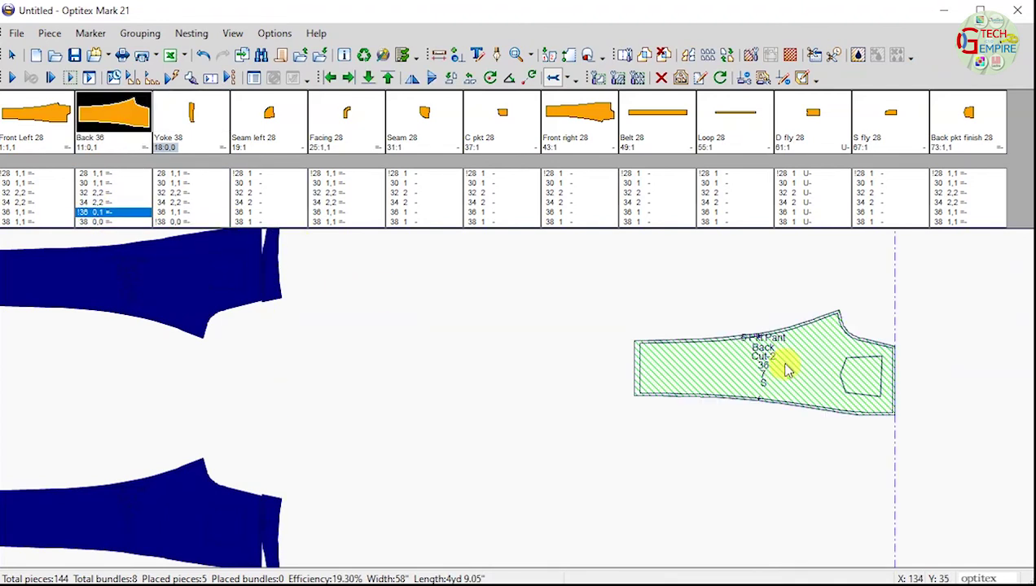
double_click(782, 364)
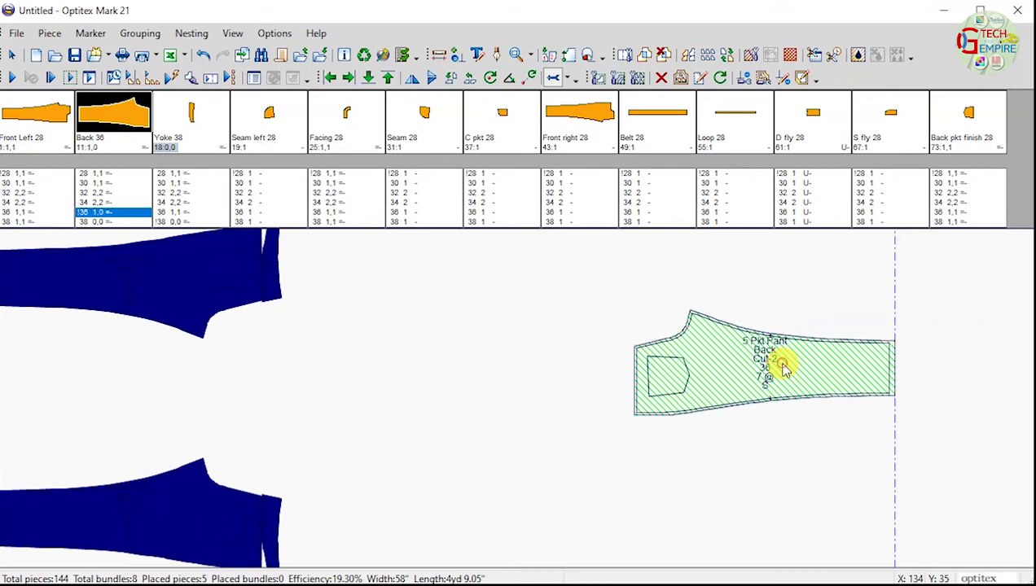
right_click(783, 369)
drag(625, 487, 608, 487)
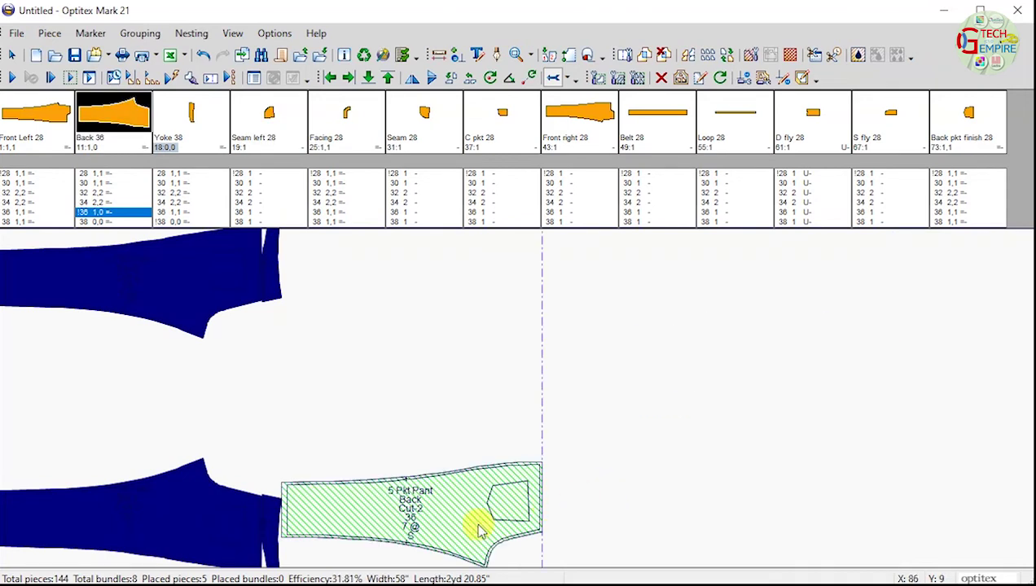
click(631, 367)
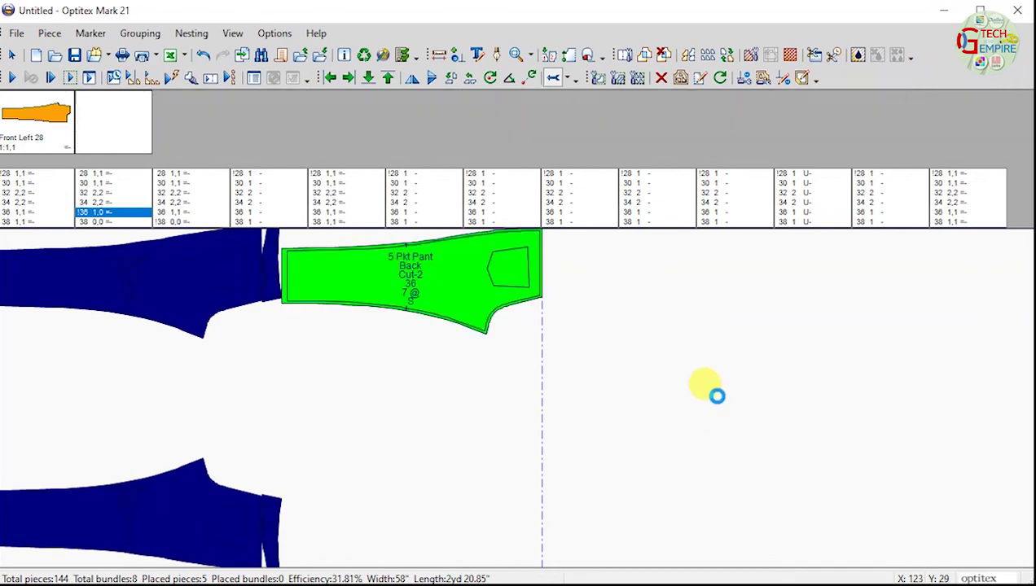
click(722, 392)
Step: Place the two size 36 Yoke pieces against the waist ends of the size 36 Back pieces
click(179, 212)
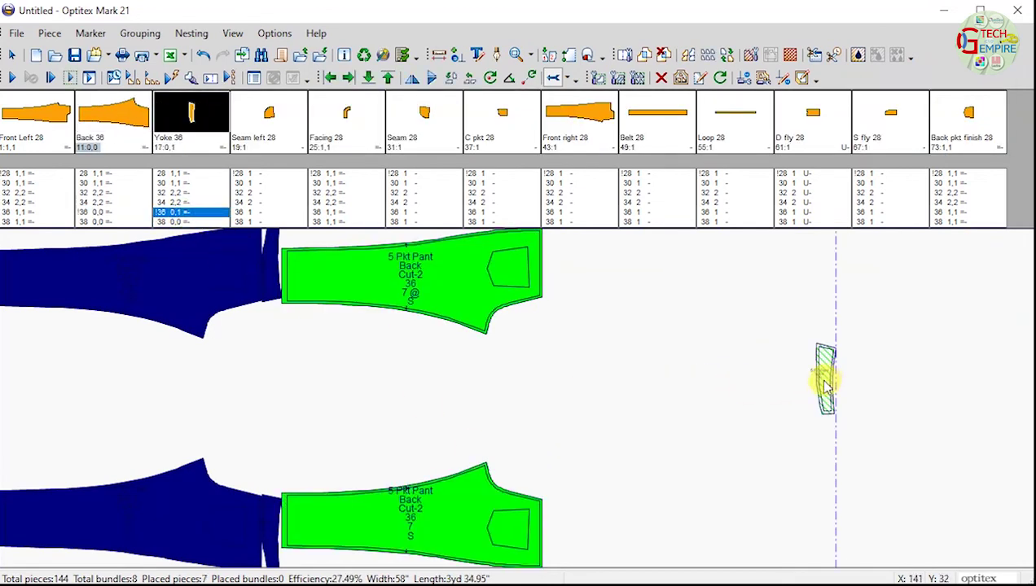
click(742, 415)
click(751, 424)
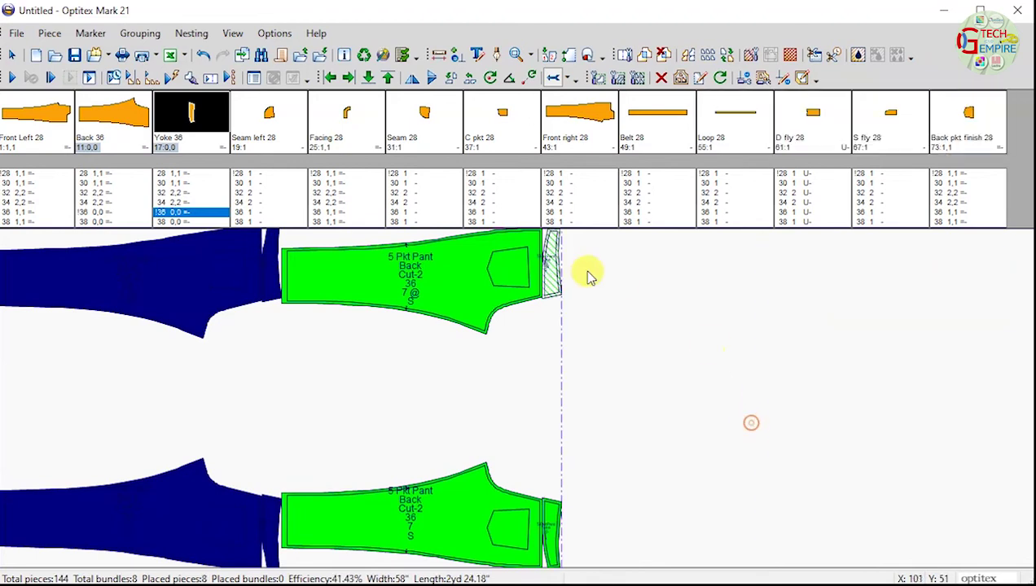
Step: Place both pairs of size 34 Back and Yoke pieces one after another along the marker's upper and lower edges
click(131, 202)
click(921, 385)
click(912, 381)
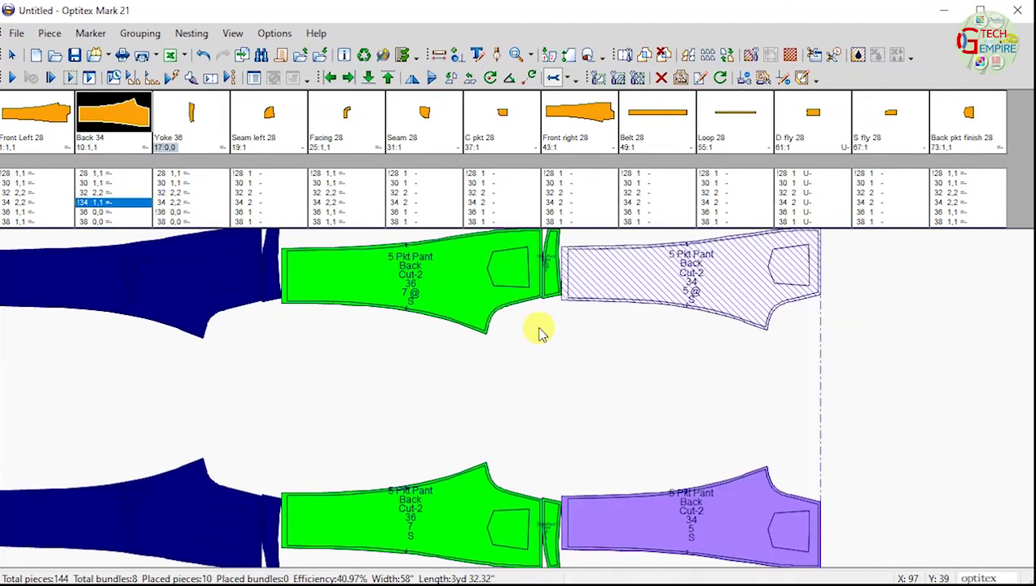
click(163, 203)
click(918, 424)
click(102, 202)
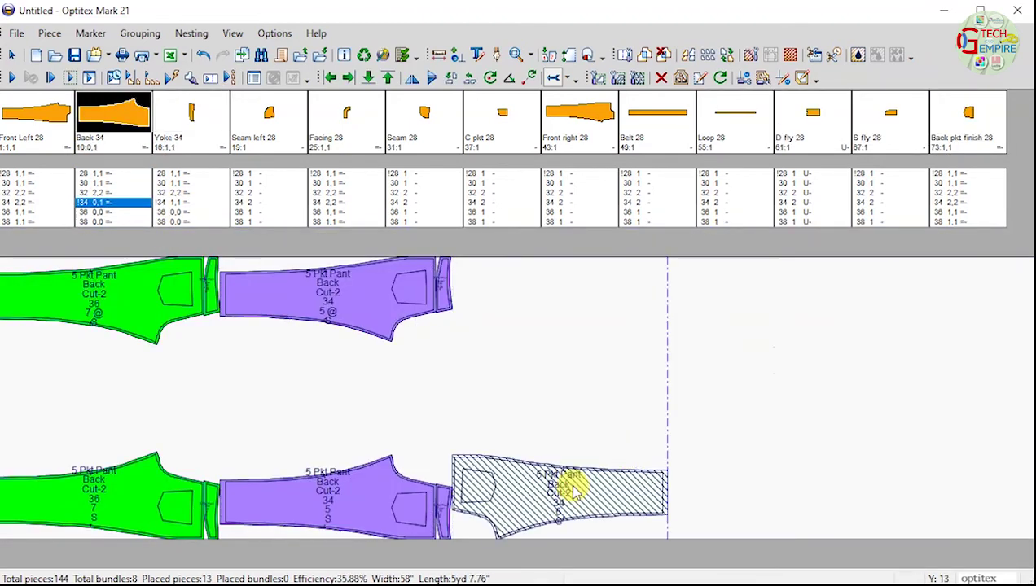
click(670, 459)
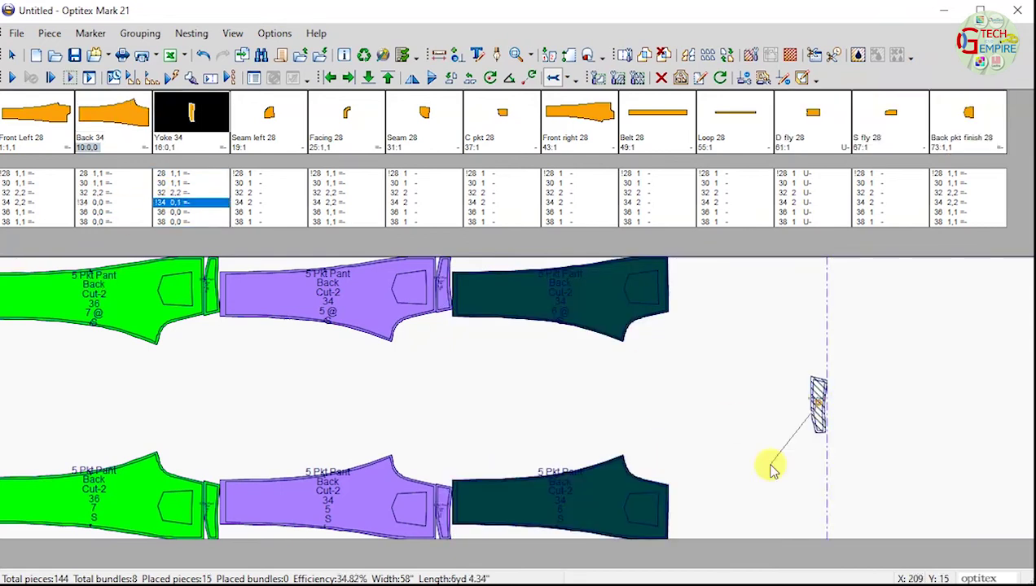
click(816, 405)
Step: Place the first pair of size 32 Back and Yoke pieces after the size 34 pieces on both edges
click(102, 192)
click(930, 465)
click(171, 193)
click(498, 362)
Step: Place the second pair of size 32 Back and Yoke pieces after the first, continuing both edge rows
click(99, 194)
click(621, 354)
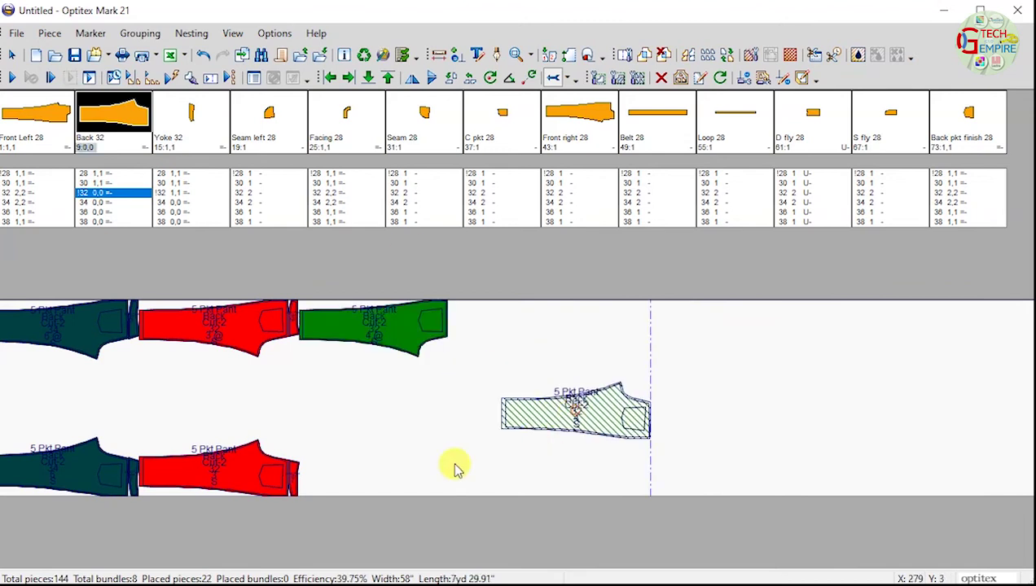
click(534, 437)
click(180, 193)
click(477, 324)
drag(475, 319, 449, 313)
drag(600, 409, 521, 469)
drag(570, 368, 565, 336)
Step: Place the pair of size 30 Back and Yoke pieces after the size 32 pieces on the upper and lower edges
click(109, 183)
drag(797, 392, 684, 442)
drag(726, 389, 708, 325)
click(195, 184)
drag(748, 376, 737, 425)
drag(751, 377, 562, 242)
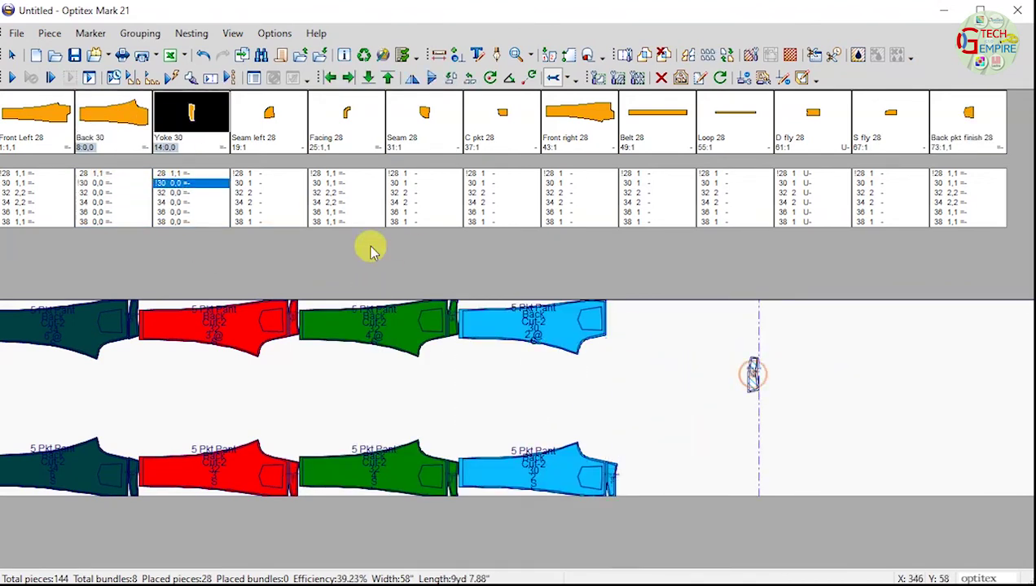
Step: Place the pair of size 28 Back and Yoke pieces at the end of the upper and lower rows
click(105, 174)
drag(931, 432, 830, 464)
drag(843, 398, 740, 313)
click(190, 173)
drag(931, 398, 886, 443)
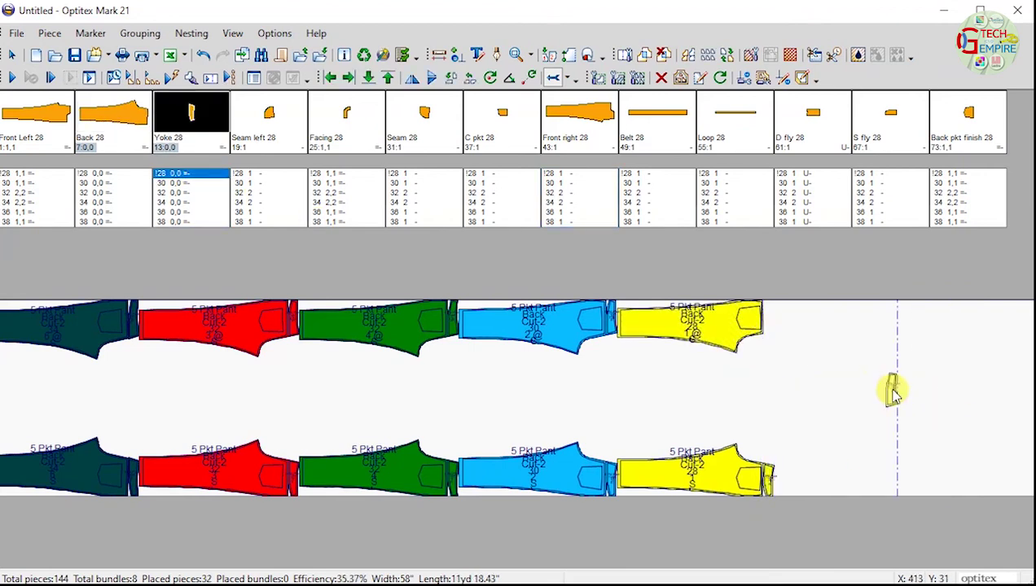
drag(891, 393, 732, 246)
Step: Rotate the lower size 36 Back and Yoke 180 degrees and nest them above the lower size 38 Back at the marker's start
scroll(155, 472, up, 4)
click(530, 55)
click(578, 131)
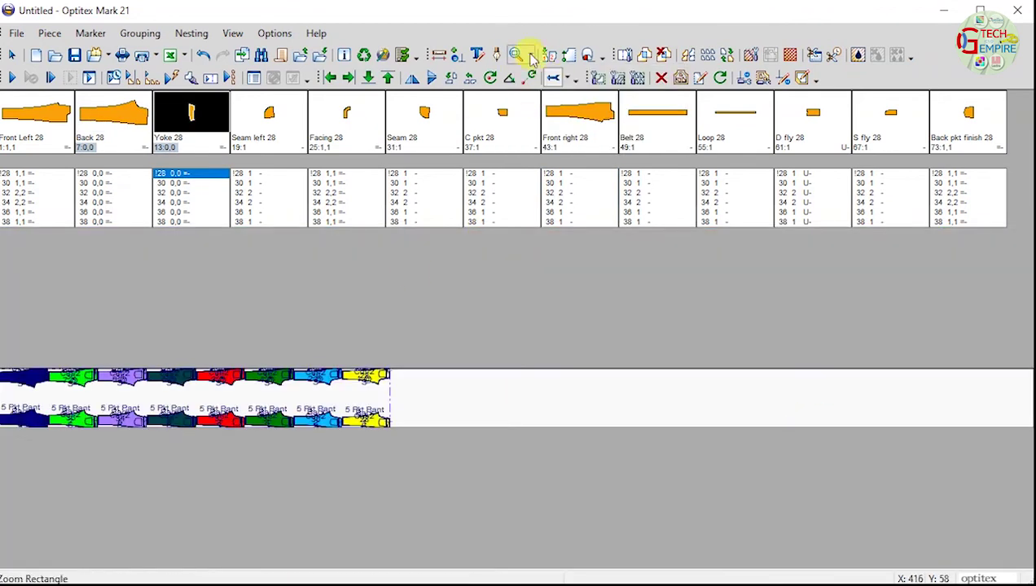
click(521, 57)
drag(1, 358, 401, 437)
click(175, 441)
key(space)
mouse_move(173, 439)
mouse_down()
mouse_move(135, 372)
mouse_move(523, 381)
mouse_up()
click(122, 344)
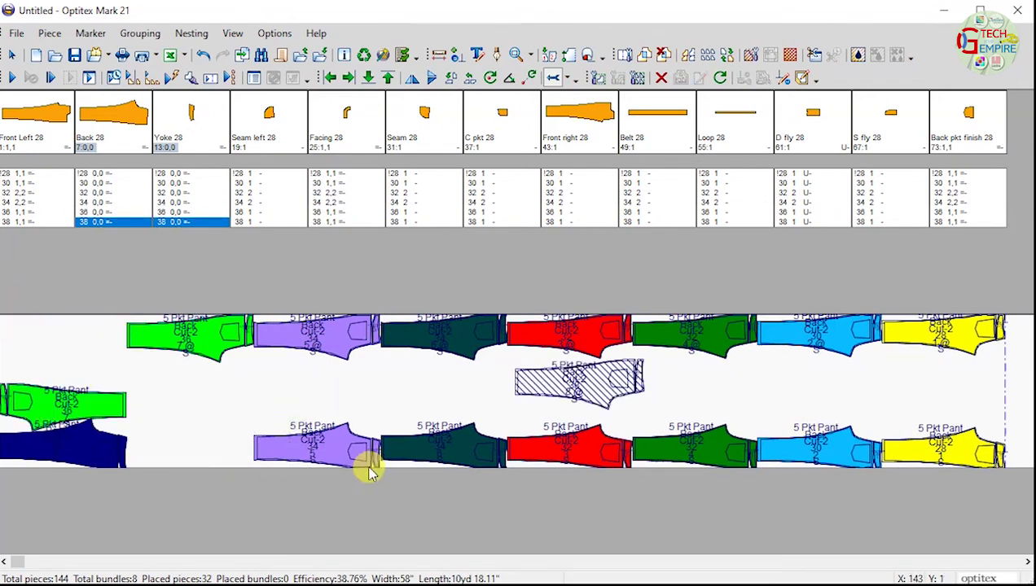
Step: Nest the remaining size 36 and 38 Back and Yoke pieces and the size 34 pieces into interlocking rows at the marker's start
drag(366, 466, 140, 450)
key(space)
drag(320, 342, 189, 446)
drag(194, 334, 204, 407)
drag(615, 380, 210, 355)
drag(398, 405, 355, 448)
Step: Rotate and nest the size 32 Back and Yoke pieces and the remaining size 34 set into the three rows
drag(520, 406, 627, 480)
key(space)
drag(579, 451, 352, 389)
click(319, 415)
click(737, 448)
click(314, 383)
click(713, 342)
drag(713, 342, 650, 377)
drag(574, 346, 518, 363)
drag(428, 345, 454, 380)
drag(882, 489, 806, 427)
Step: Rotate the size 28 Back and Yoke sets and nest them with the size 30 sets in the two lower rows
drag(819, 448, 566, 448)
drag(885, 400, 1010, 481)
key(space)
drag(945, 448, 587, 393)
drag(1015, 385, 945, 306)
key(space)
drag(896, 352, 740, 444)
click(739, 444)
click(814, 334)
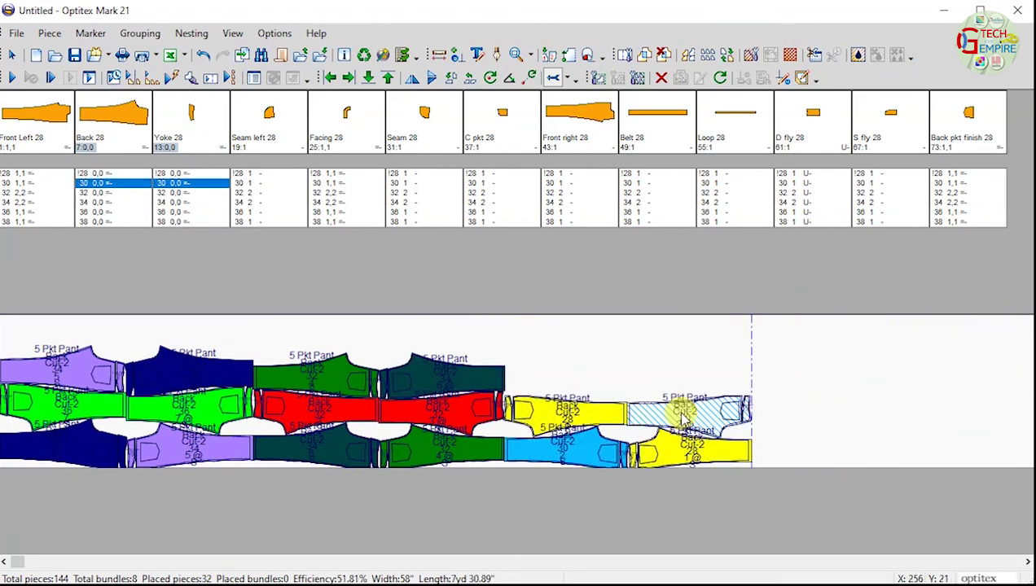
Step: Place the size 38 and 36 Front Left and Front right pieces along the upper edge, above the nested Back pieces
click(28, 222)
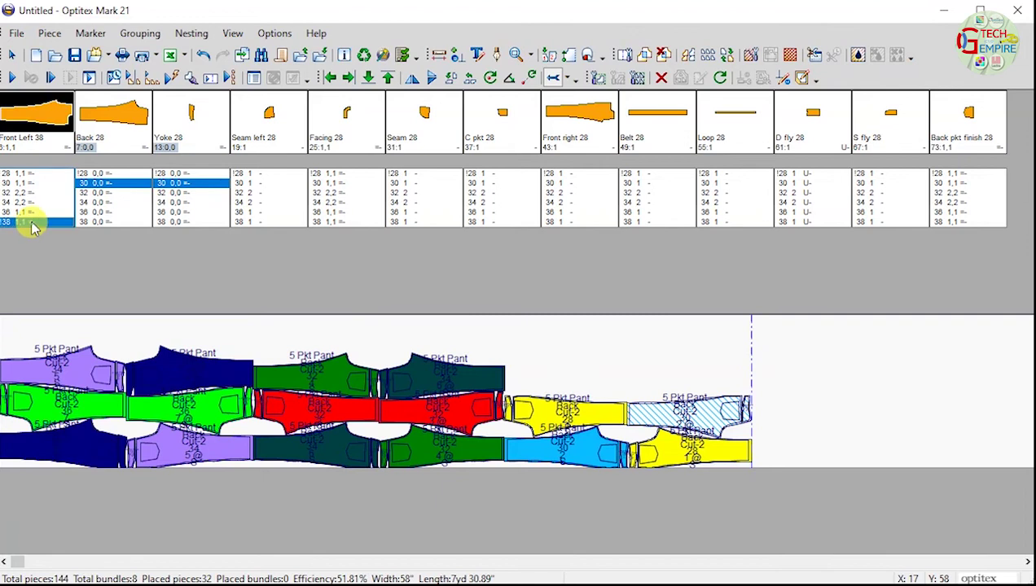
click(38, 318)
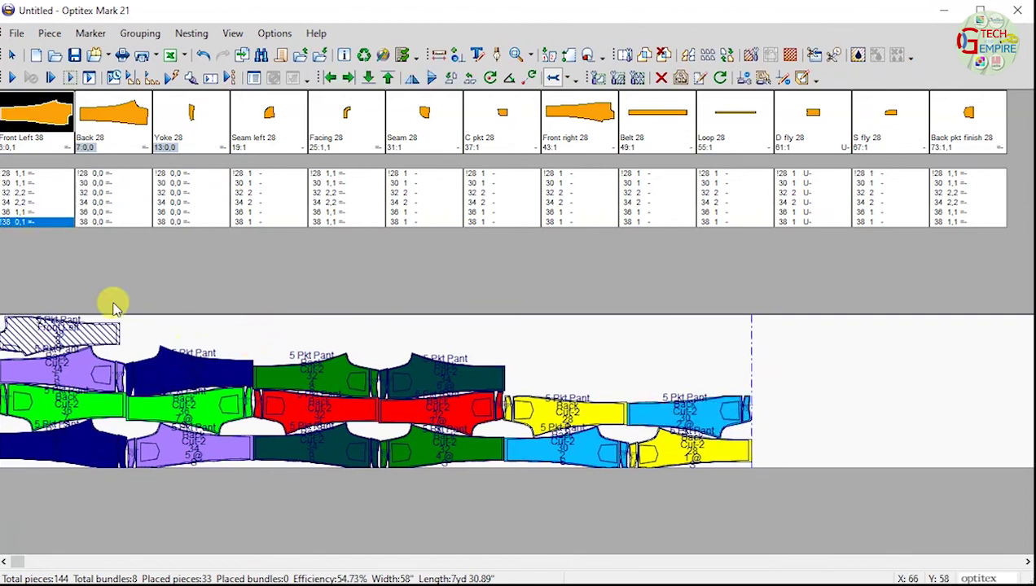
click(220, 332)
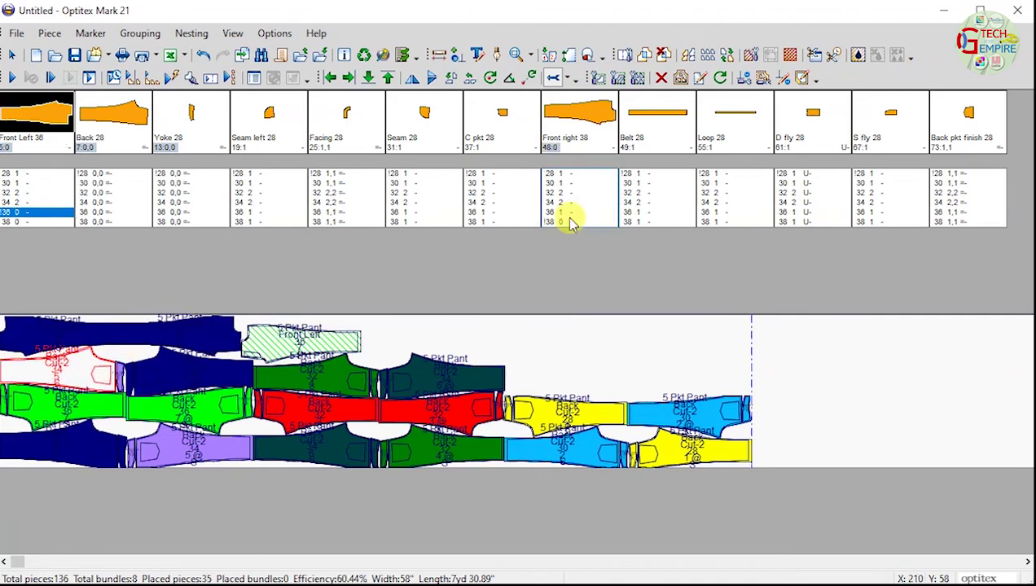
click(569, 214)
click(473, 330)
key(Left)
Step: Place both size 34 Front Left pieces, stacked above the size 28 Back piece
click(70, 204)
click(601, 365)
drag(601, 365, 484, 408)
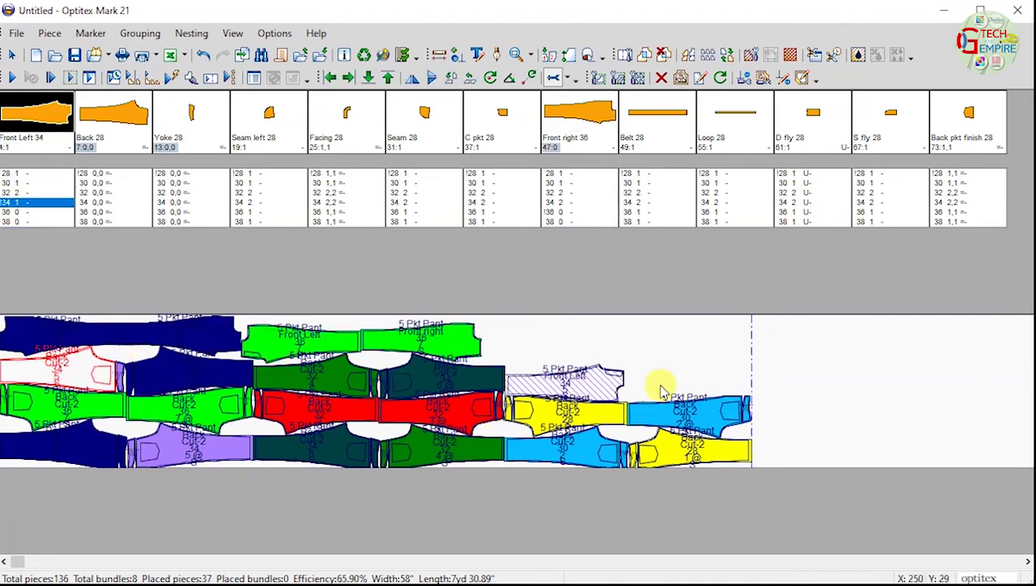
click(615, 345)
drag(620, 347, 572, 388)
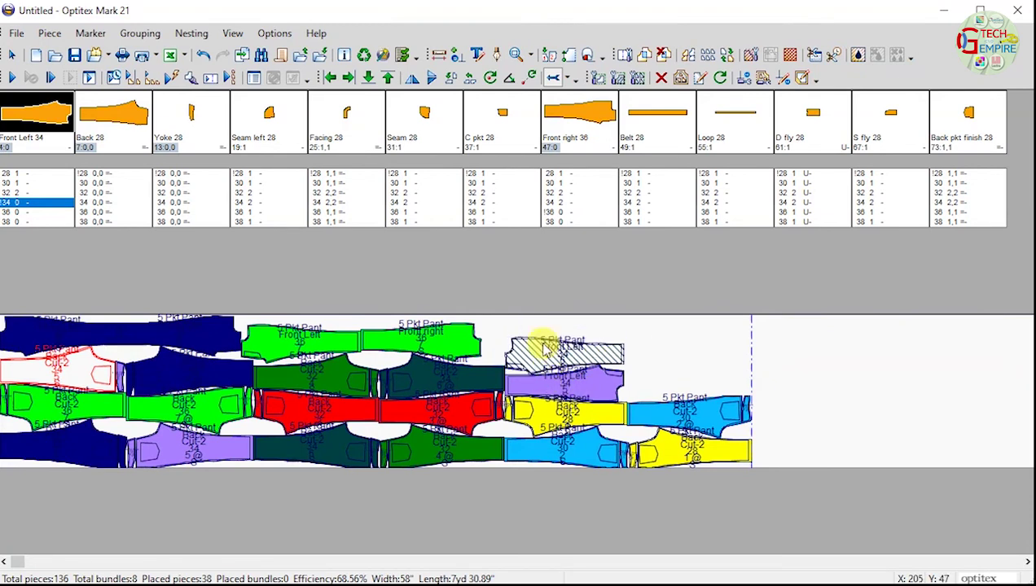
Step: Place both size 34 Front right pieces beside the matching size 34 Front Left pieces
click(574, 202)
click(725, 383)
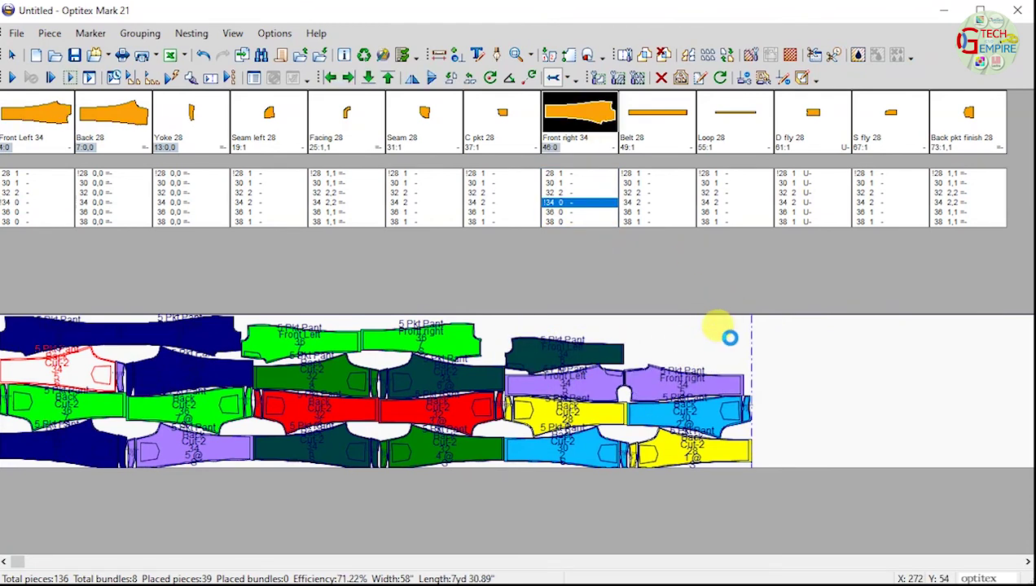
click(715, 325)
scroll(478, 364, down, 1)
Step: Stack the two size 32, the size 30 and the size 28 Front right pieces after the nested Back pieces
click(579, 114)
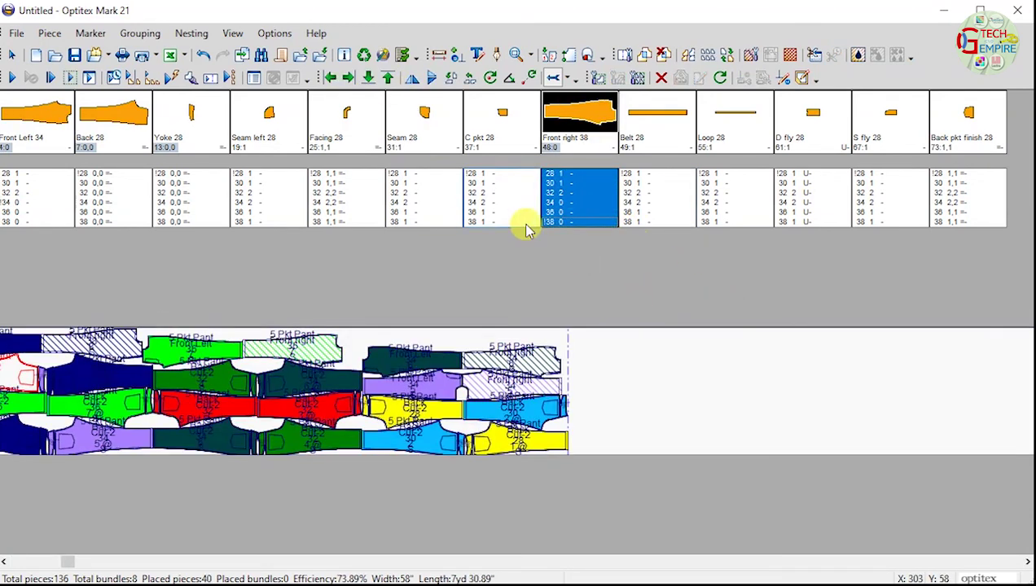
click(568, 192)
click(679, 351)
click(713, 364)
click(656, 355)
click(570, 183)
click(639, 378)
click(647, 358)
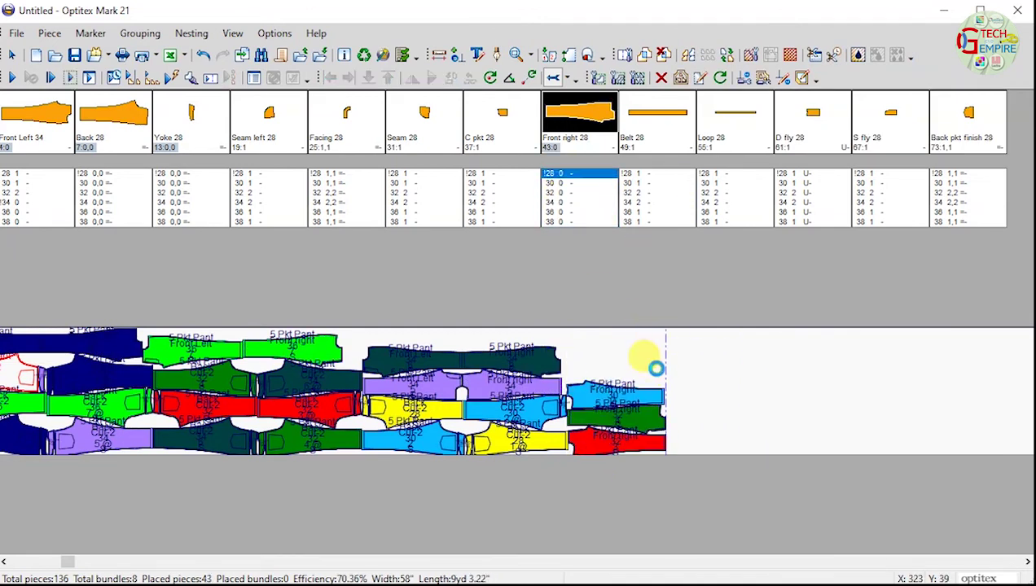
Step: Stack the size 28, the size 30 and the two size 32 Front Left pieces after the Front right stack
click(18, 174)
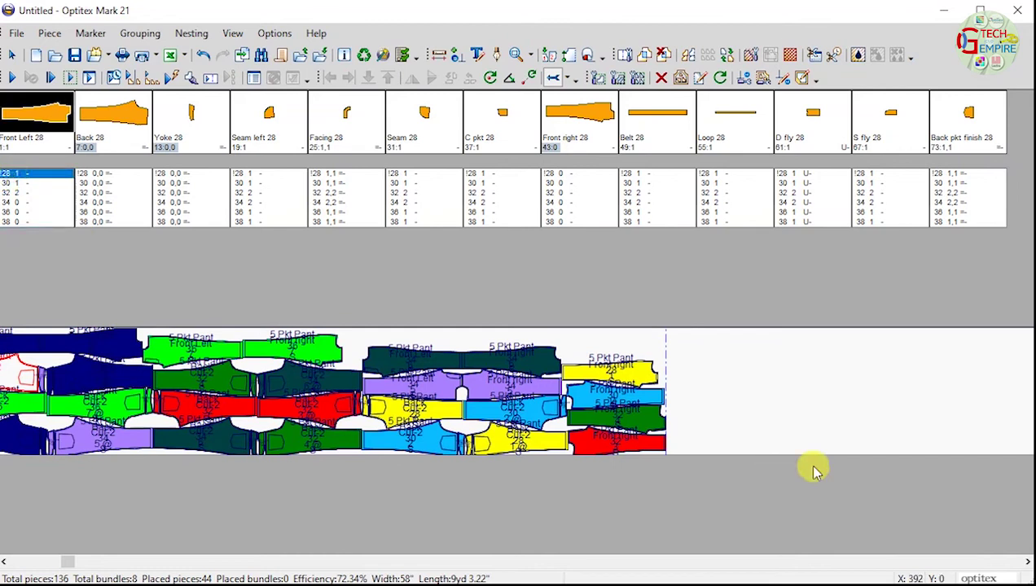
click(787, 445)
click(16, 183)
drag(776, 383, 726, 431)
click(21, 193)
click(715, 365)
drag(715, 365, 692, 407)
click(718, 341)
drag(718, 341, 699, 420)
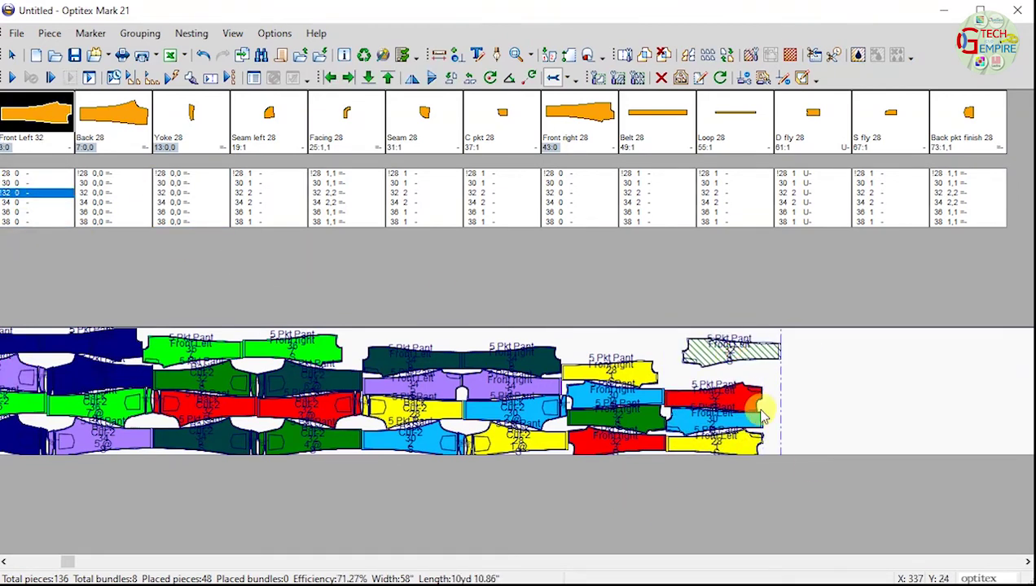
Step: Place the size 36 and 38 Belt pieces along the upper edge, above the size 36 front pieces
drag(641, 171, 656, 221)
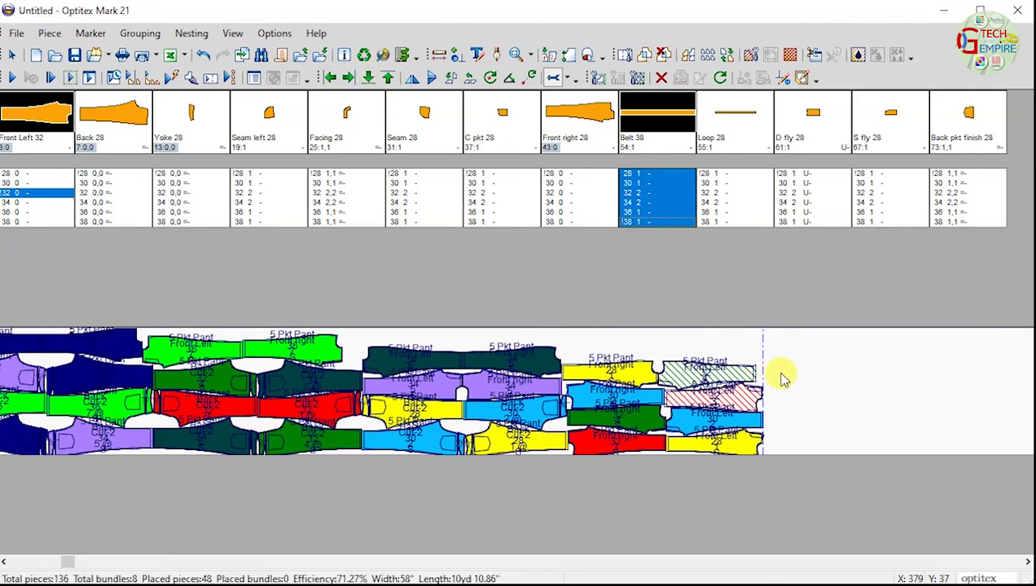
click(369, 76)
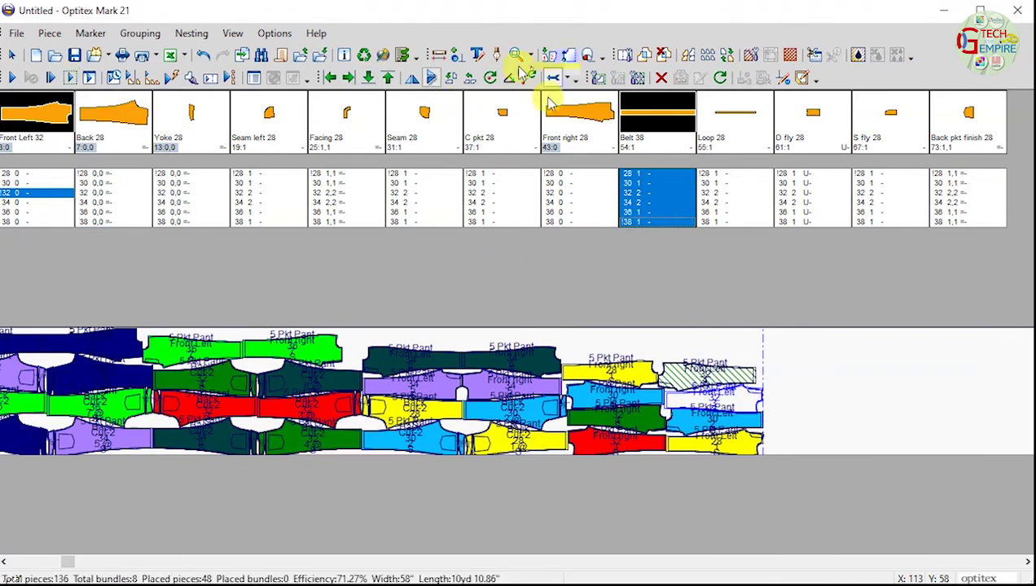
click(531, 77)
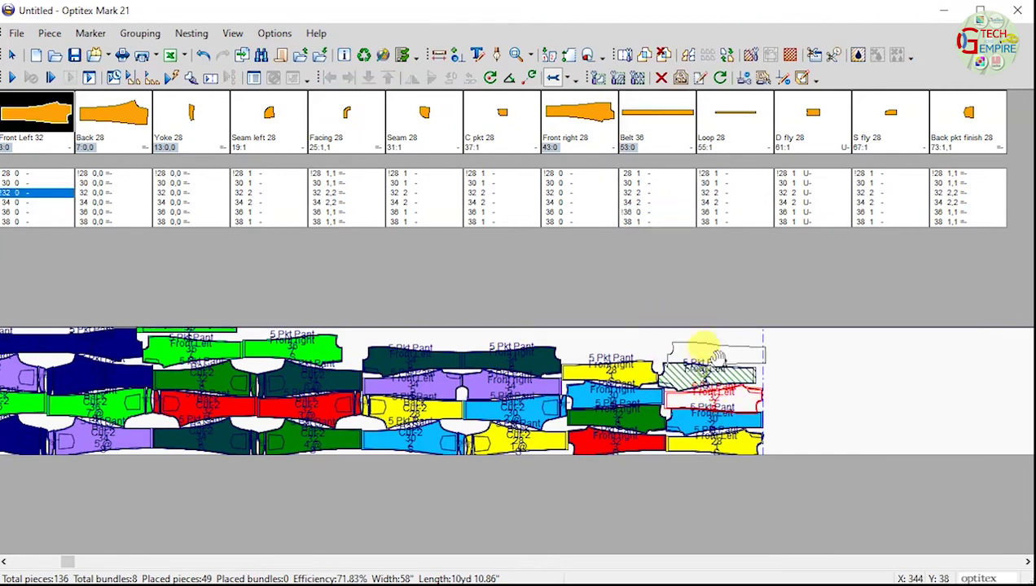
click(631, 220)
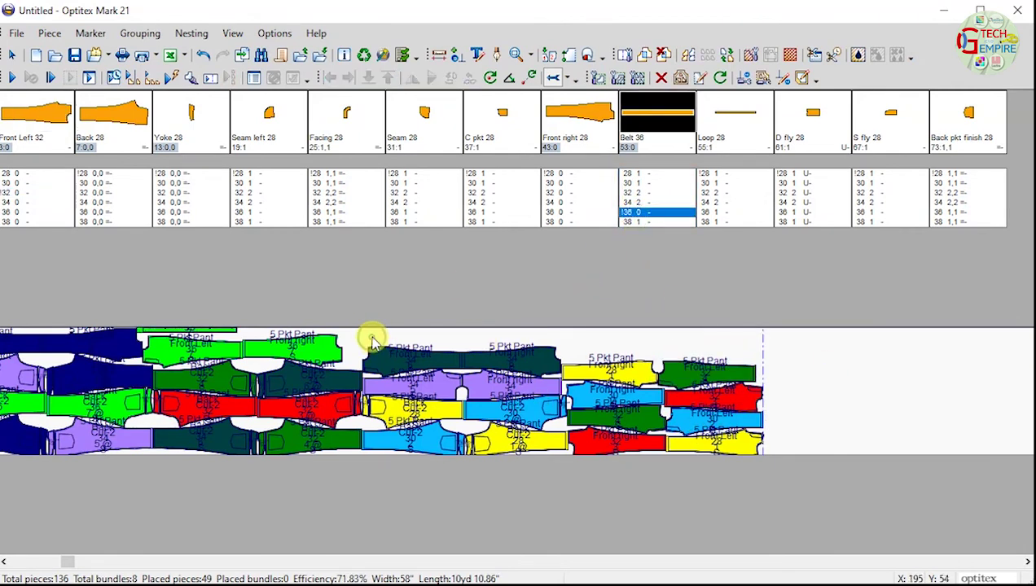
Step: Place the two size 34 Belt pieces along the upper edge, following the size 38 Belt
click(631, 201)
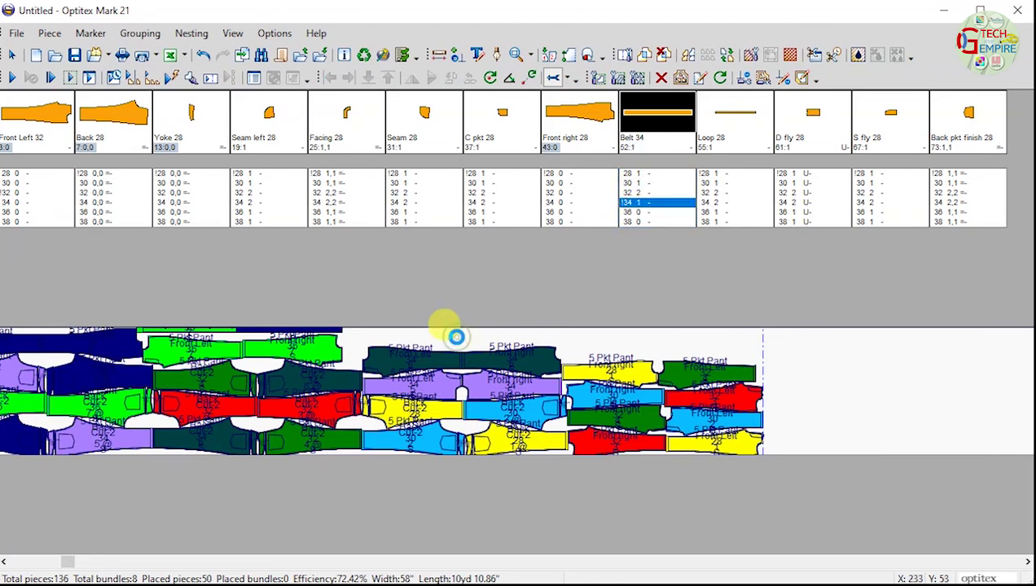
click(446, 324)
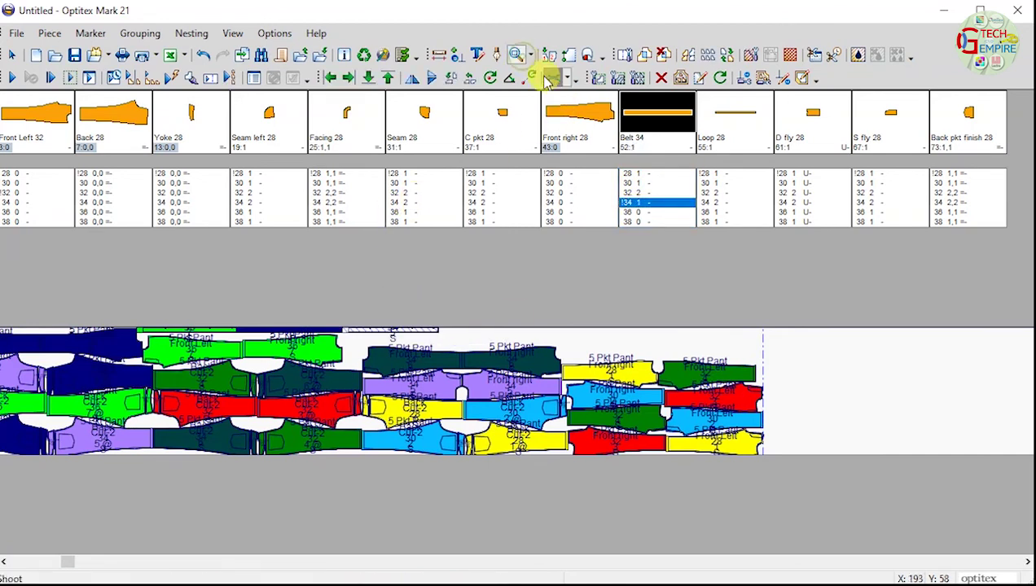
click(529, 56)
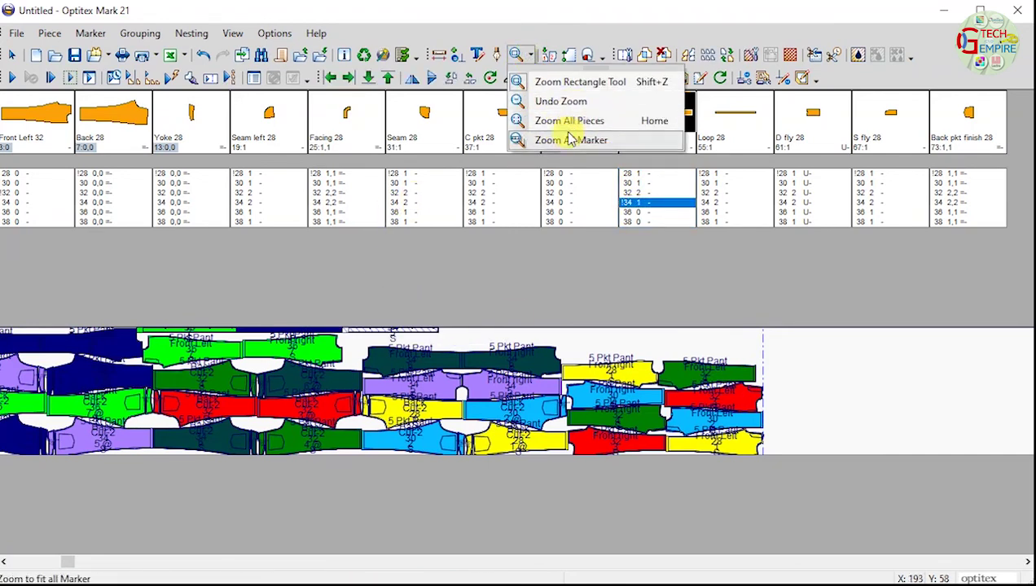
click(555, 140)
click(617, 320)
Step: Place the two size 32 Belt pieces in the gap above the size 34 front pieces
click(638, 193)
click(702, 316)
click(658, 320)
drag(682, 322, 658, 233)
Step: Place the size 30 and size 28 Belt pieces in the gap directly above the size 34 front pieces
click(639, 184)
drag(649, 324, 460, 248)
click(634, 174)
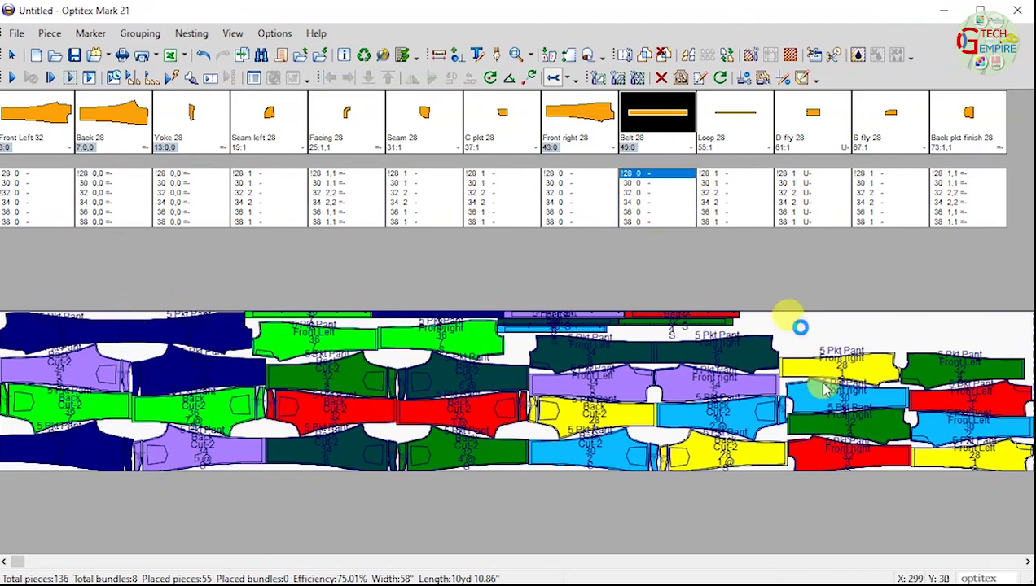
click(802, 322)
drag(395, 332, 688, 336)
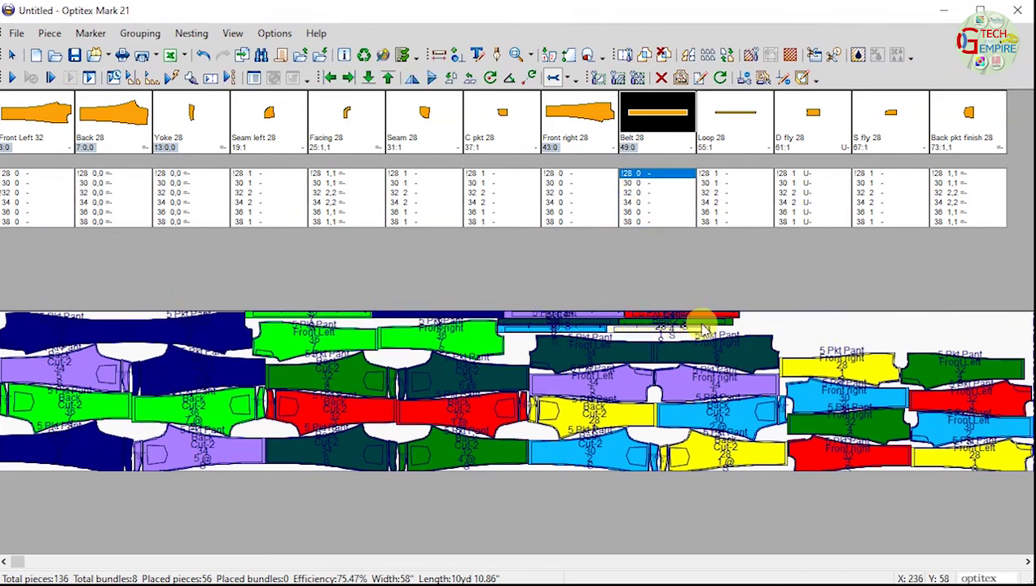
Step: Save the marker as 5 Pkt Pant 5X10 in the project folder under This PC
key(ctrl+s)
click(521, 335)
click(249, 249)
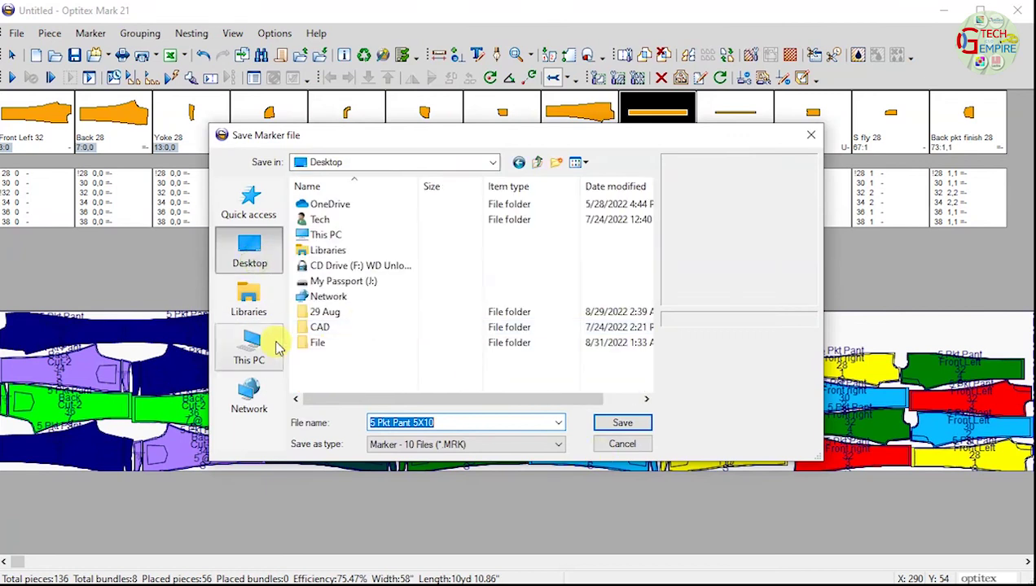
click(249, 346)
scroll(366, 326, down, 2)
double_click(326, 363)
double_click(326, 311)
double_click(342, 235)
double_click(331, 249)
double_click(350, 234)
double_click(359, 205)
click(622, 423)
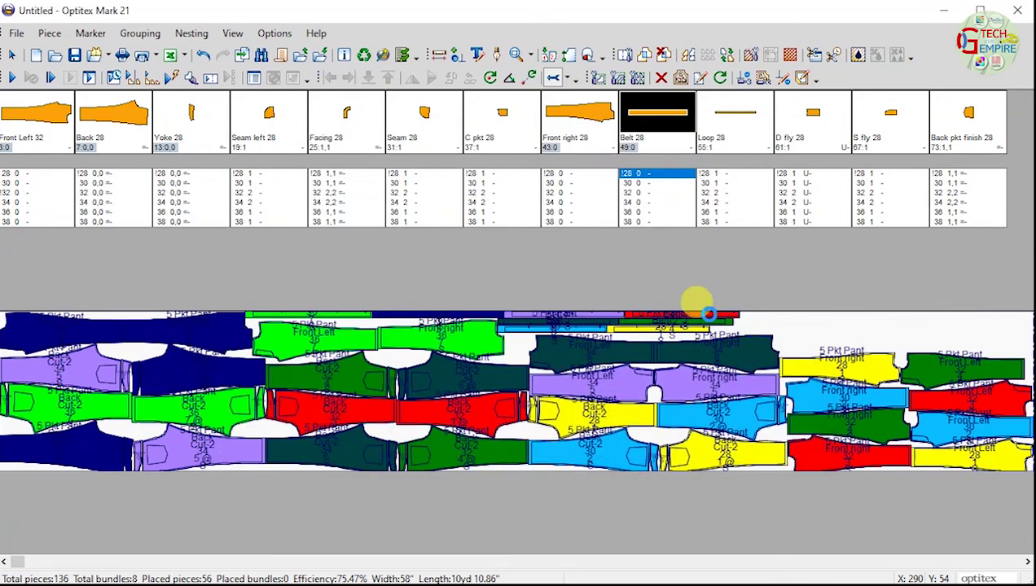
Step: Place the size 38 Seam left piece near the upper edge, directly after the Belt pieces
click(255, 176)
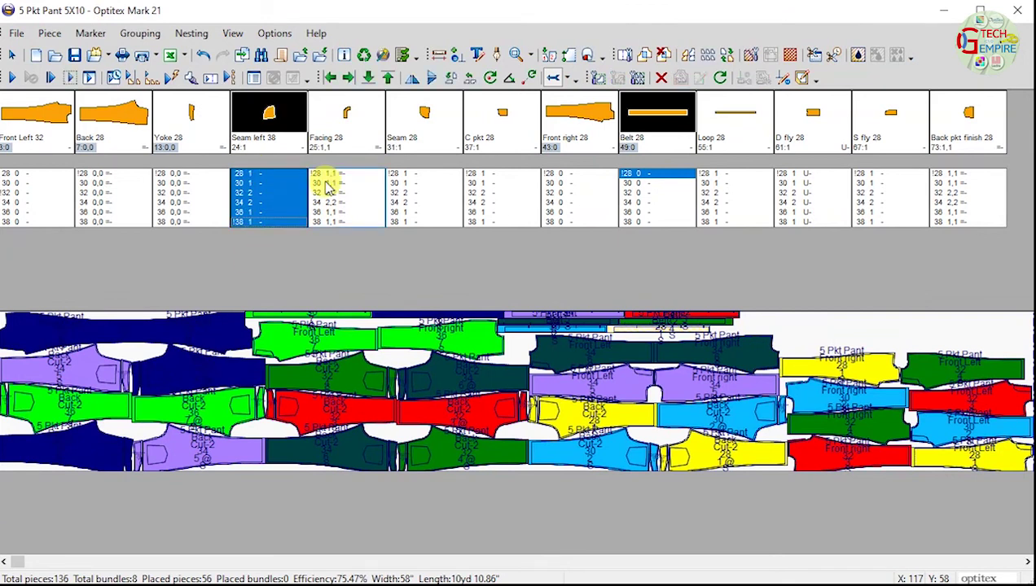
click(228, 77)
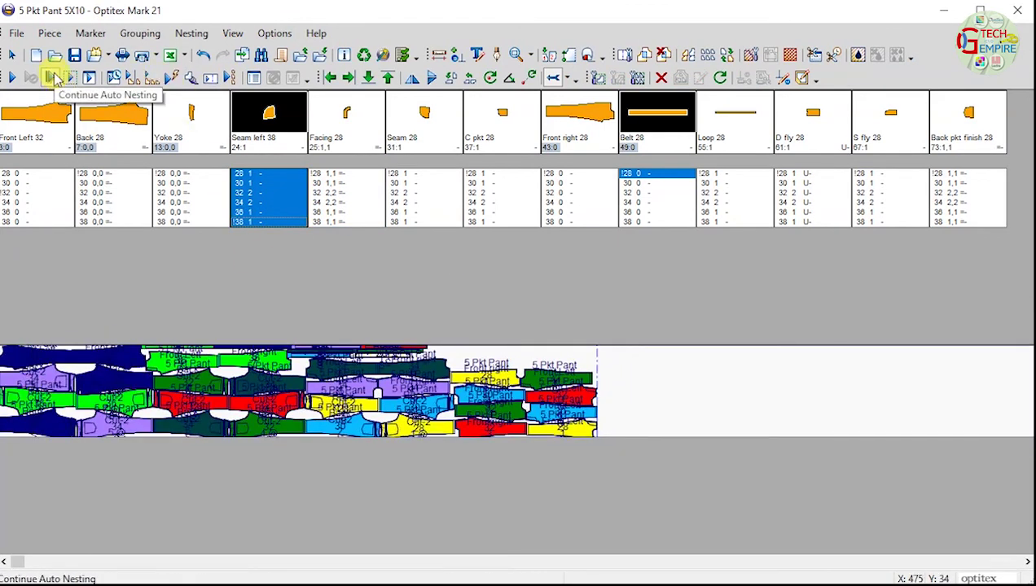
click(475, 353)
click(515, 54)
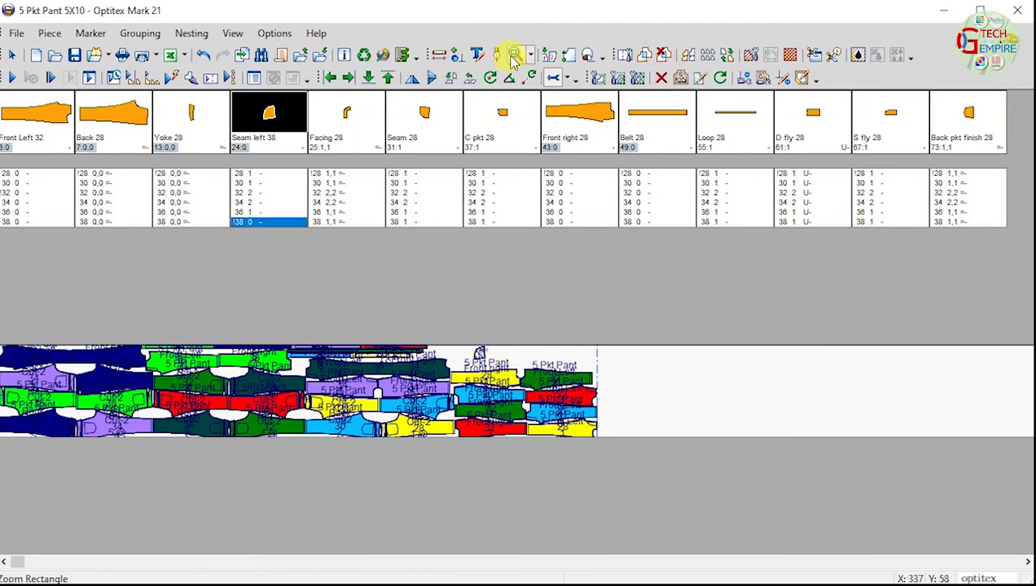
click(601, 545)
scroll(507, 343, down, 1)
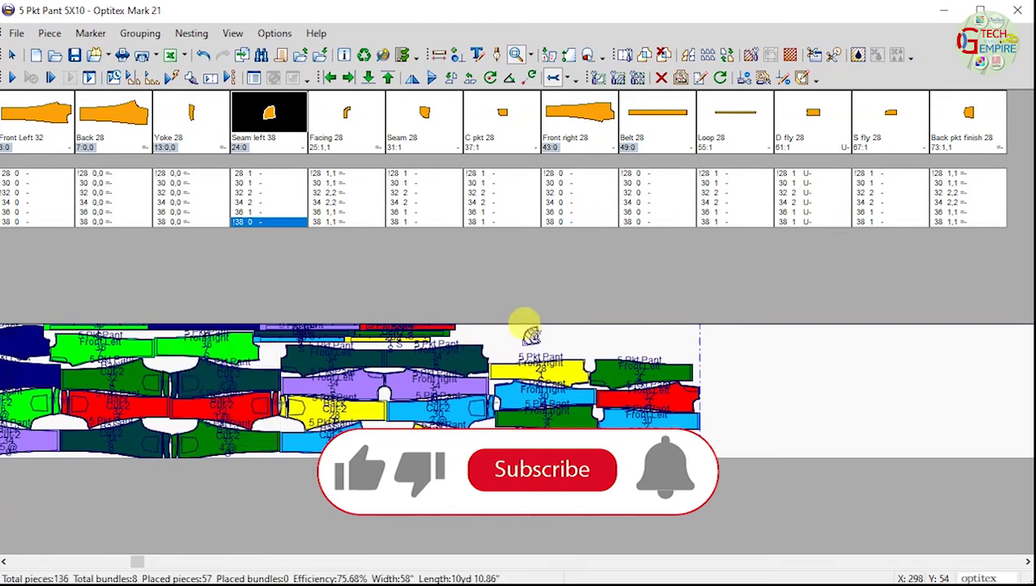
mouse_move(531, 336)
mouse_down()
mouse_move(508, 349)
mouse_move(513, 335)
mouse_up()
Step: Place the size 36, 34, 32, 30 and 28 Seam left pieces in the upper gap beside the size 38 Seam left
mouse_move(252, 202)
mouse_down()
mouse_move(521, 337)
mouse_move(502, 352)
mouse_up()
mouse_move(251, 193)
mouse_down()
mouse_move(545, 342)
mouse_move(525, 335)
mouse_up()
mouse_move(259, 183)
mouse_down()
mouse_move(559, 338)
mouse_move(546, 326)
mouse_move(554, 345)
mouse_up()
Step: Place the size 38, size 36 and first size 34 Seam pieces in the gaps around the size 34 fronts and Seam left pieces
click(562, 338)
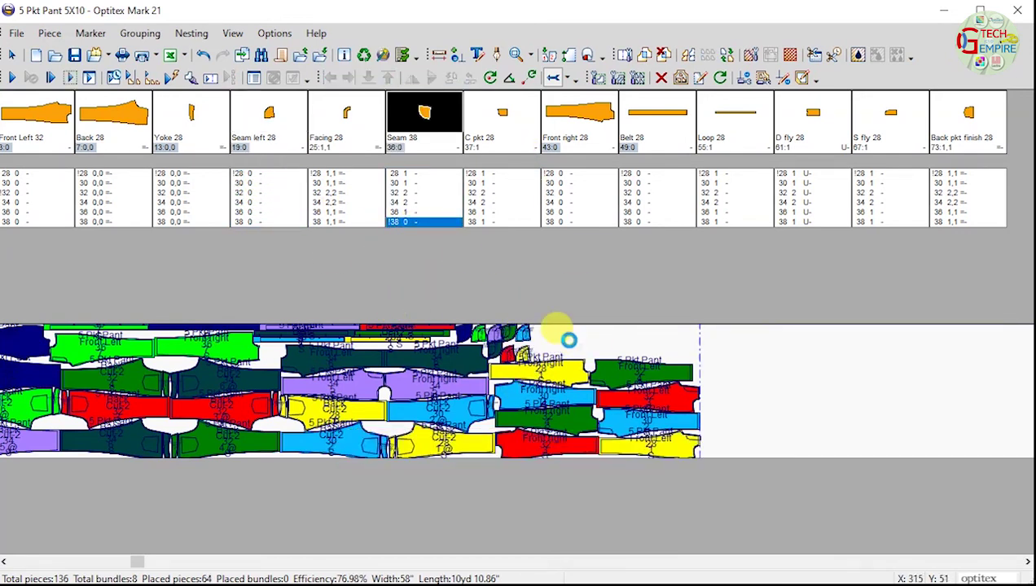
click(550, 325)
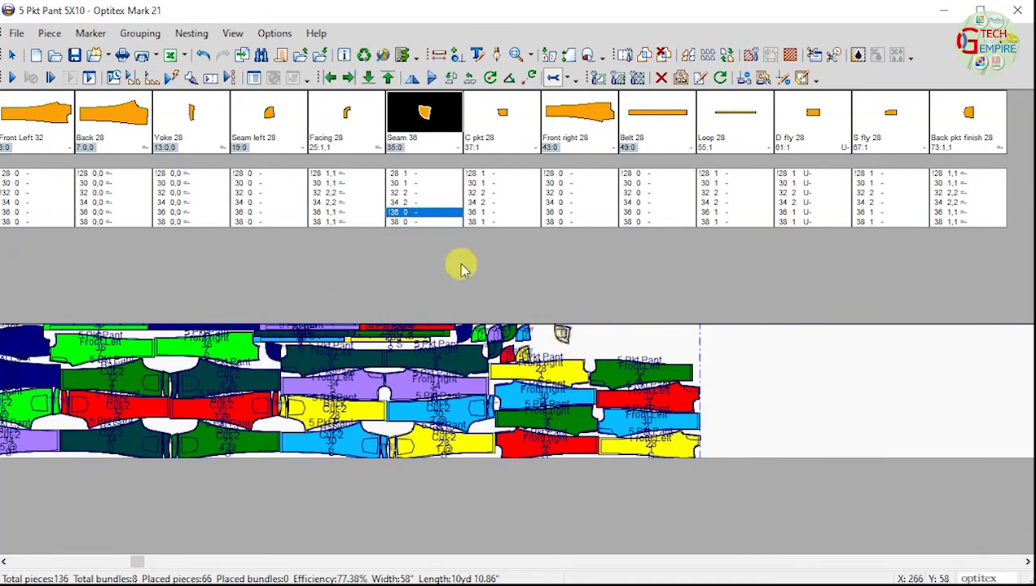
click(567, 339)
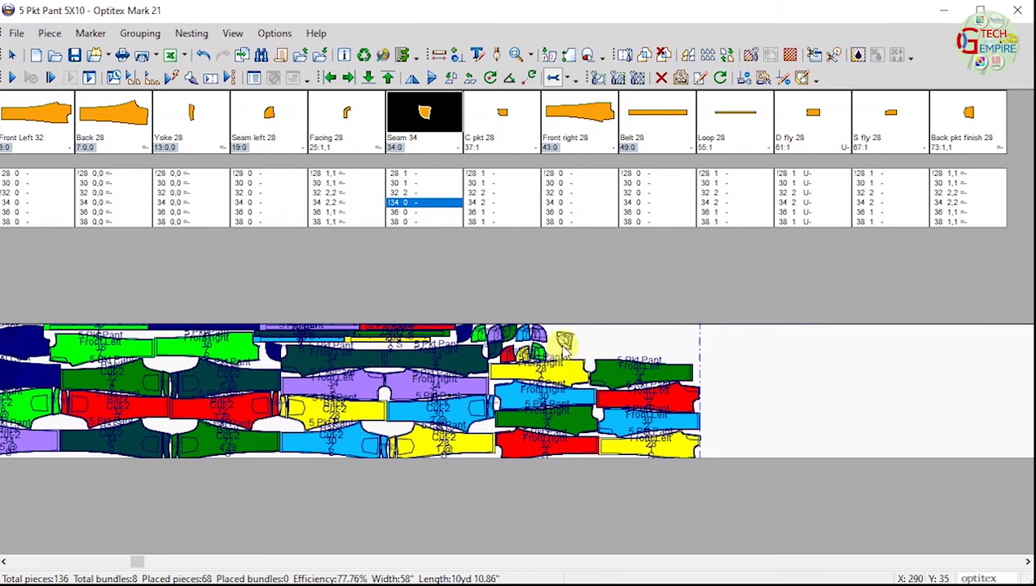
Step: Nest the size 34 Seam pieces tightly along the upper edge beside the Seam left pieces
click(538, 57)
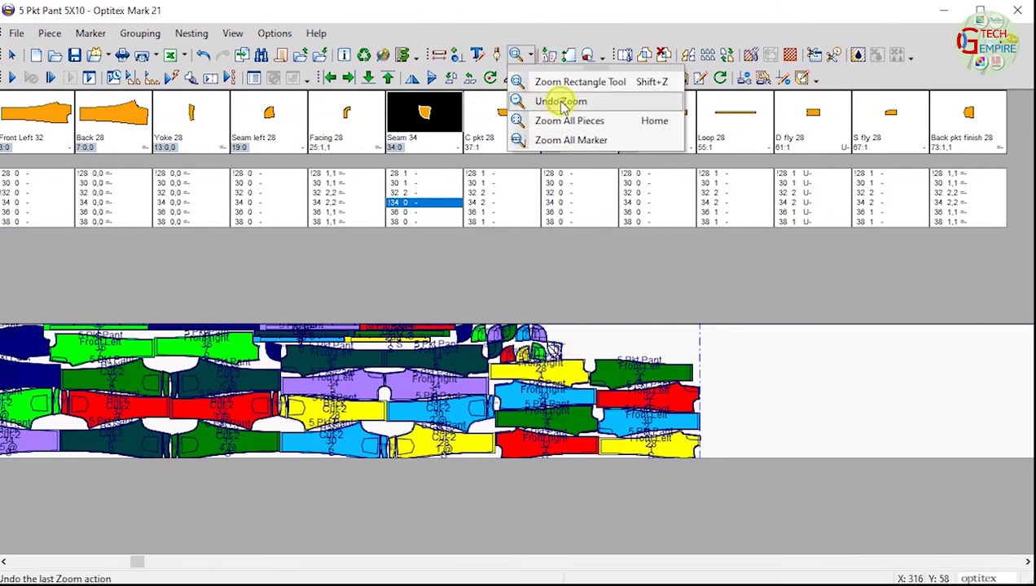
click(553, 122)
scroll(518, 350, up, 1)
scroll(608, 183, down, 1)
click(531, 55)
click(558, 120)
click(531, 55)
click(553, 86)
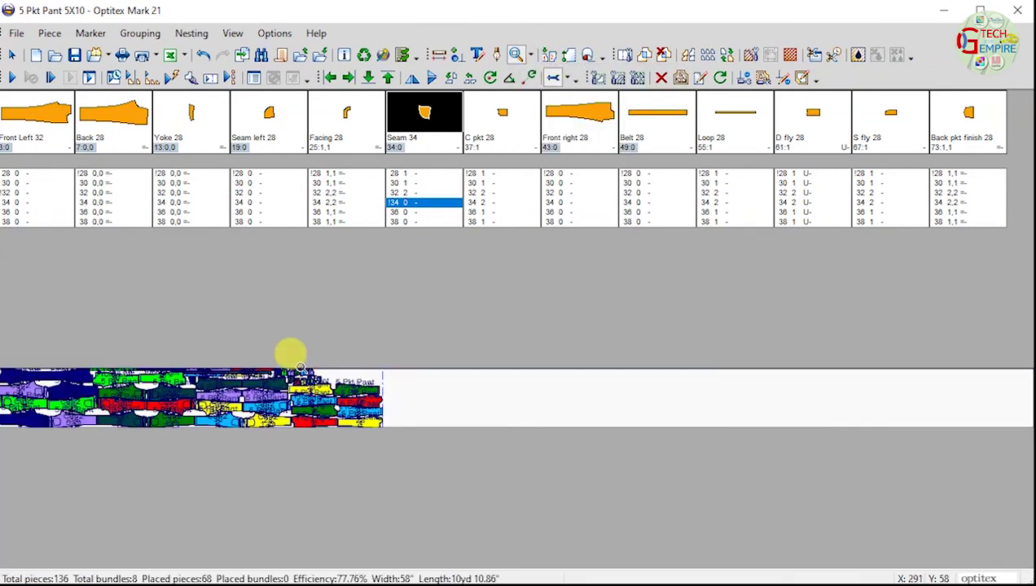
drag(289, 356, 400, 416)
drag(472, 252, 505, 251)
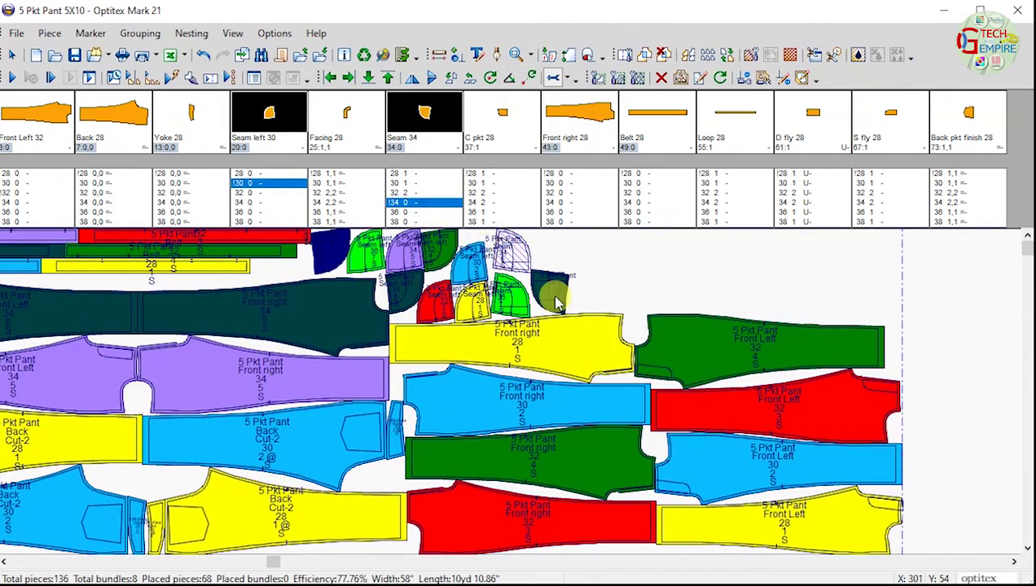
drag(550, 294, 541, 253)
Step: Place the size 32, 30 and 28 Seam pieces above the size 28 Front right, and save the marker
click(425, 193)
drag(571, 288, 480, 295)
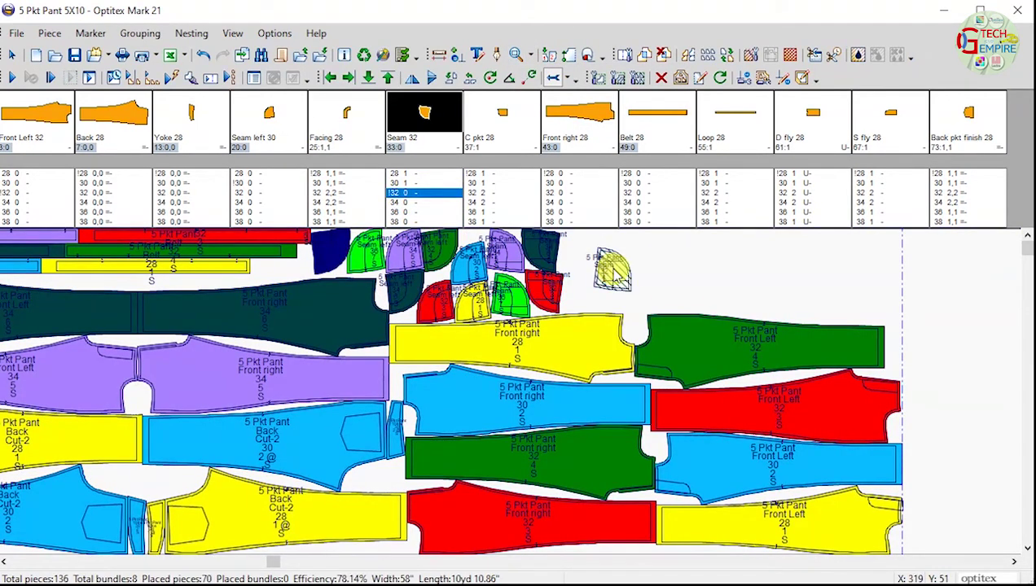
drag(610, 265, 588, 296)
click(625, 302)
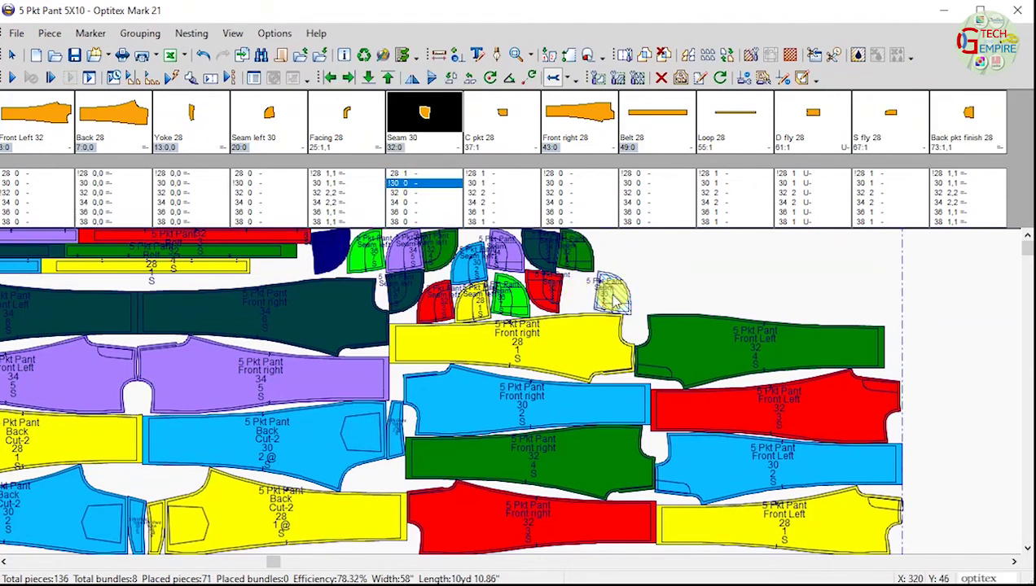
click(656, 272)
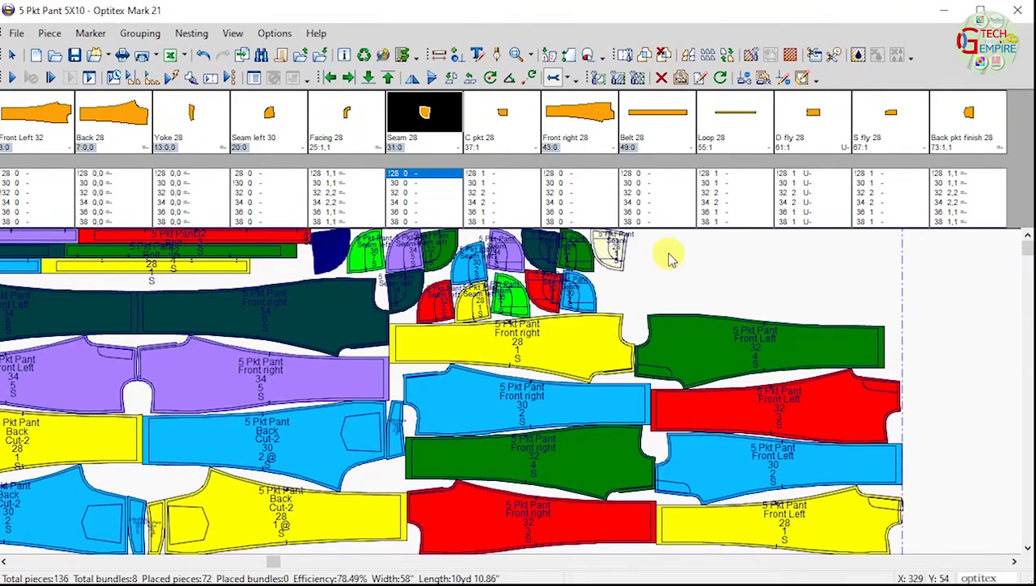
key(ctrl+s)
click(528, 335)
Step: Place the size 38 Loop piece along the upper edge at the start of the marker
click(714, 222)
scroll(393, 494, up, 3)
click(531, 55)
click(564, 140)
click(529, 56)
click(562, 120)
click(109, 307)
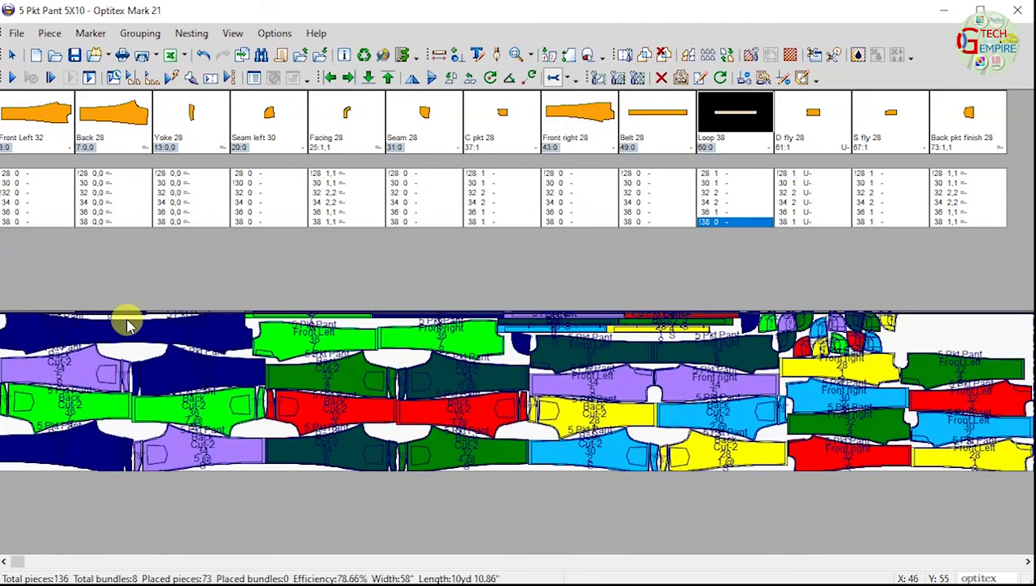
Step: Place the size 36 and size 34 Loop pieces in the narrow gaps along the edges near the marker's start
drag(720, 203, 146, 430)
mouse_move(716, 220)
mouse_down()
mouse_move(151, 423)
mouse_move(231, 468)
mouse_move(269, 438)
mouse_up()
mouse_move(717, 202)
mouse_down()
mouse_move(137, 430)
mouse_move(146, 436)
mouse_up()
drag(44, 477, 263, 429)
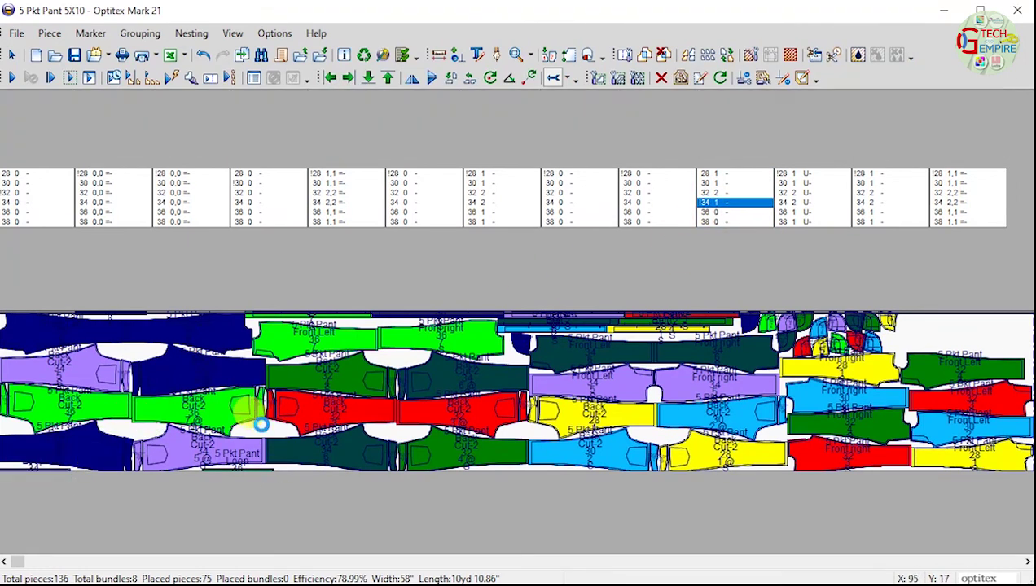
Step: Place one size 32 Loop piece above the size 36 fronts and the other along the lower edge
drag(716, 194, 538, 386)
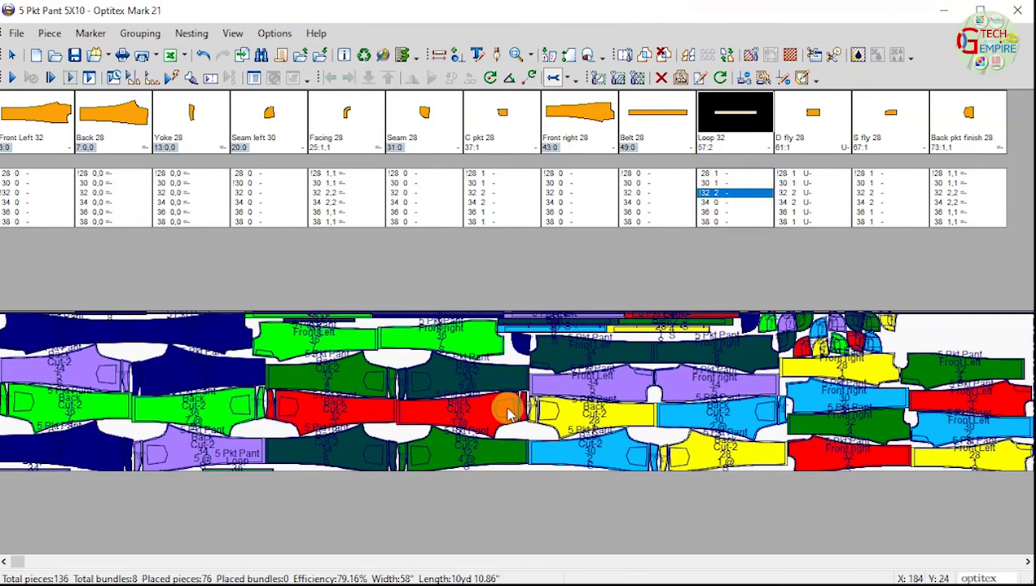
mouse_move(530, 425)
mouse_down()
mouse_move(404, 342)
mouse_move(395, 319)
mouse_up()
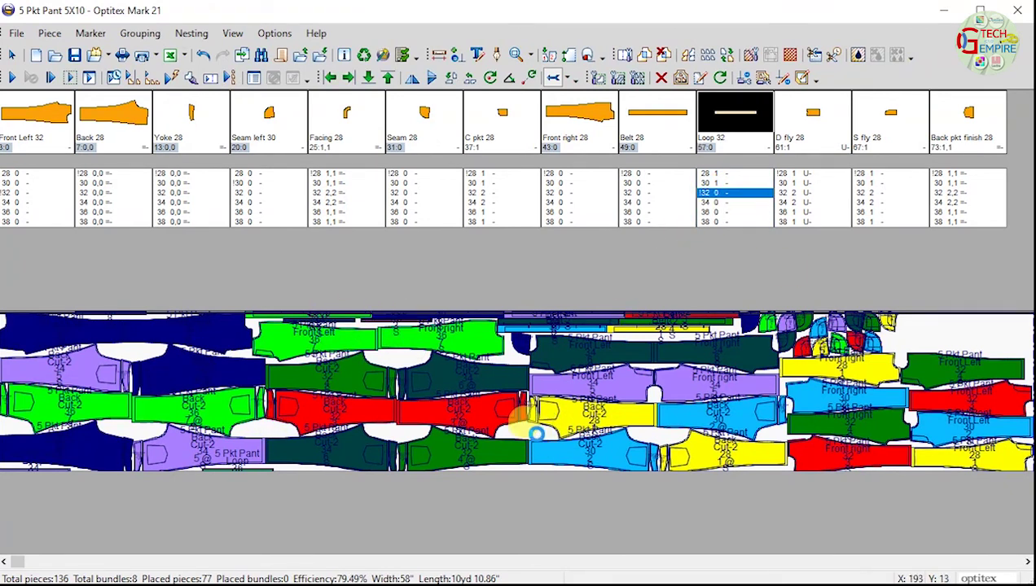
drag(538, 429, 515, 468)
Step: Place the size 30 and size 28 Loop pieces in the remaining narrow gaps near the upper edge
mouse_move(716, 183)
mouse_down()
mouse_move(439, 383)
mouse_move(397, 426)
mouse_move(374, 326)
mouse_up()
right_click(373, 326)
click(706, 174)
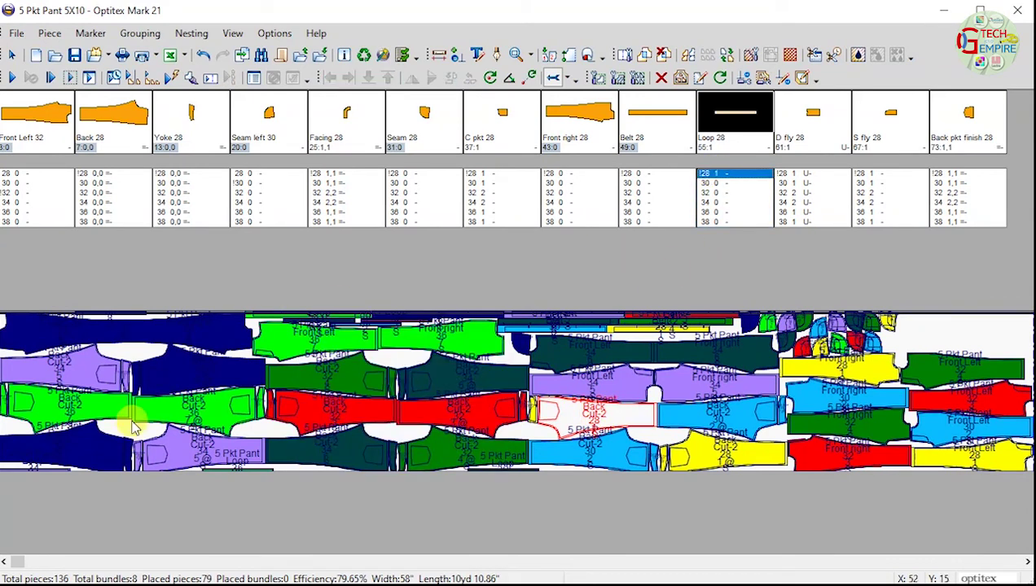
click(135, 350)
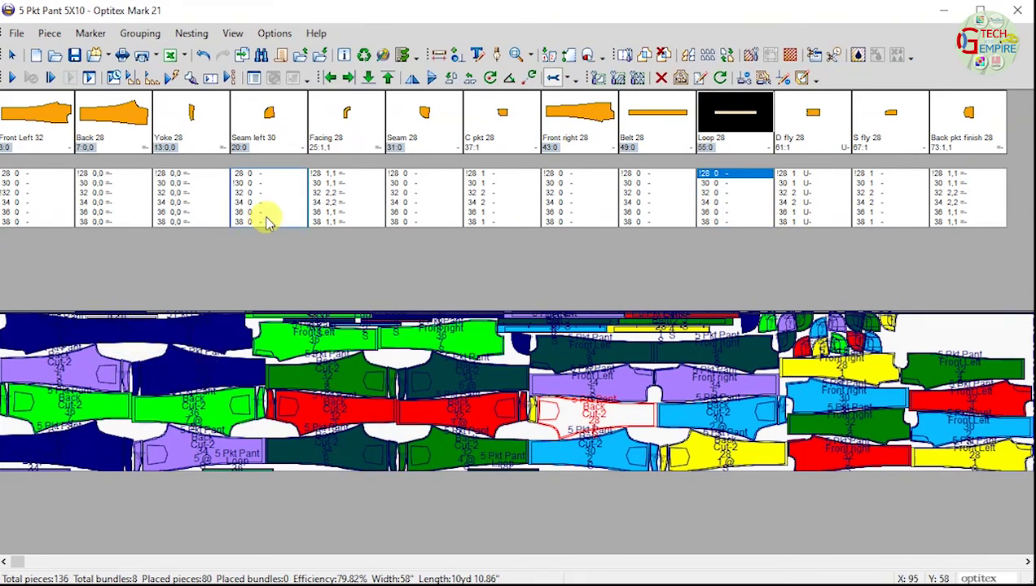
Step: Place the size 38, 36 and 34 D fly pieces in the gaps between the back pieces
click(793, 221)
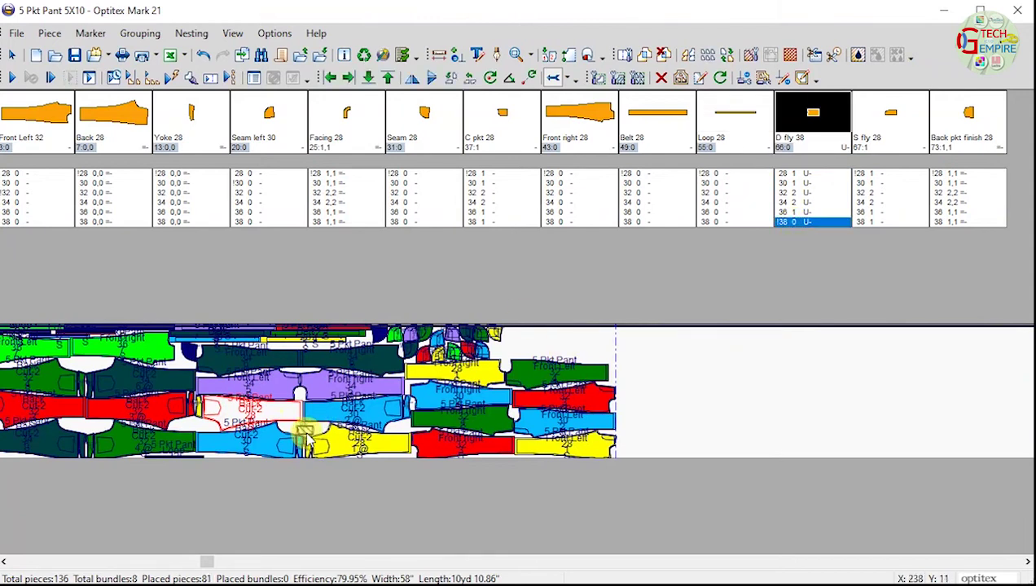
click(184, 422)
click(88, 417)
click(91, 361)
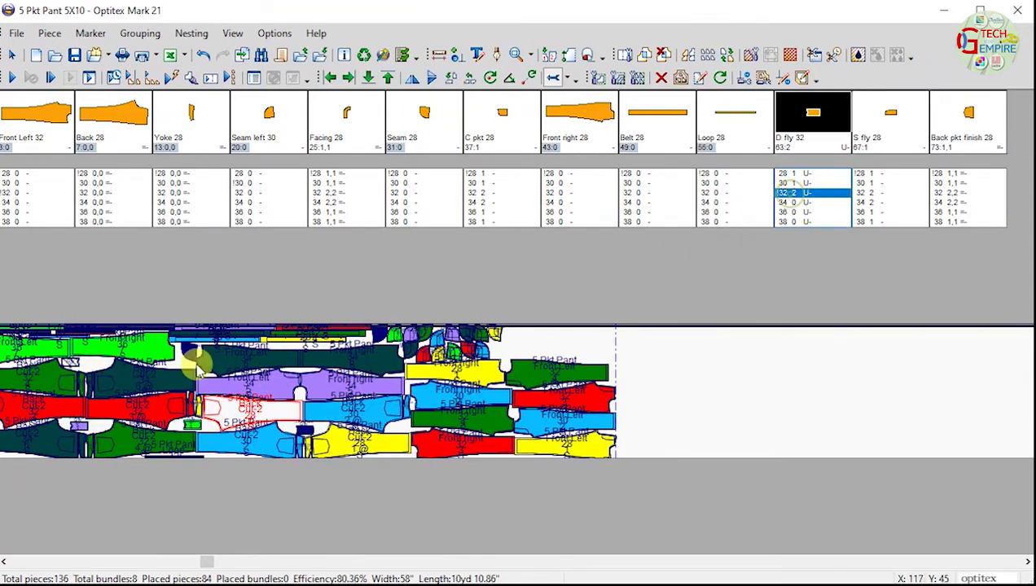
Step: Place the size 32, 30 and 28 D fly pieces in the remaining gaps between the back pieces
click(76, 425)
click(798, 192)
click(93, 423)
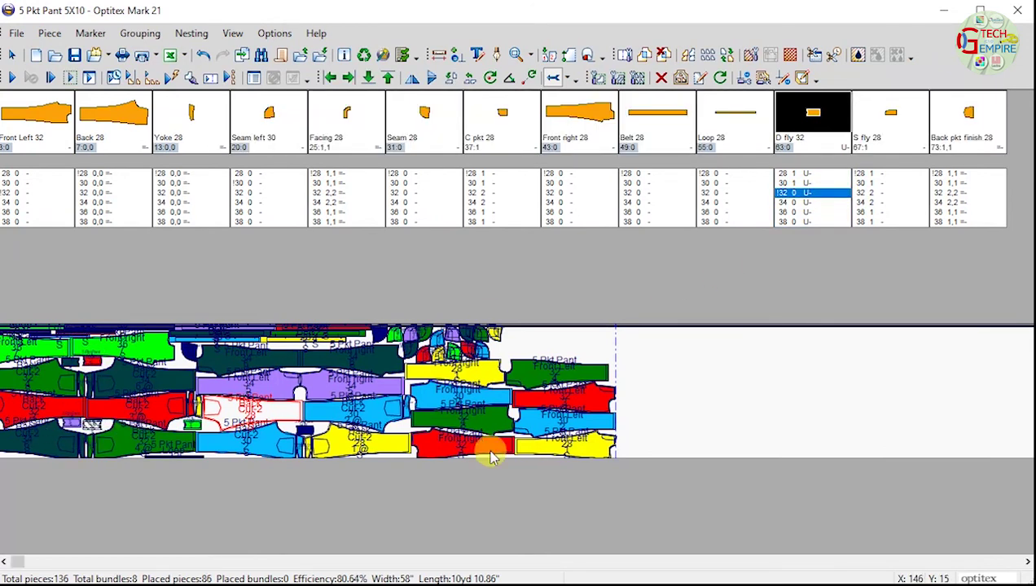
key(Home)
click(138, 352)
click(137, 427)
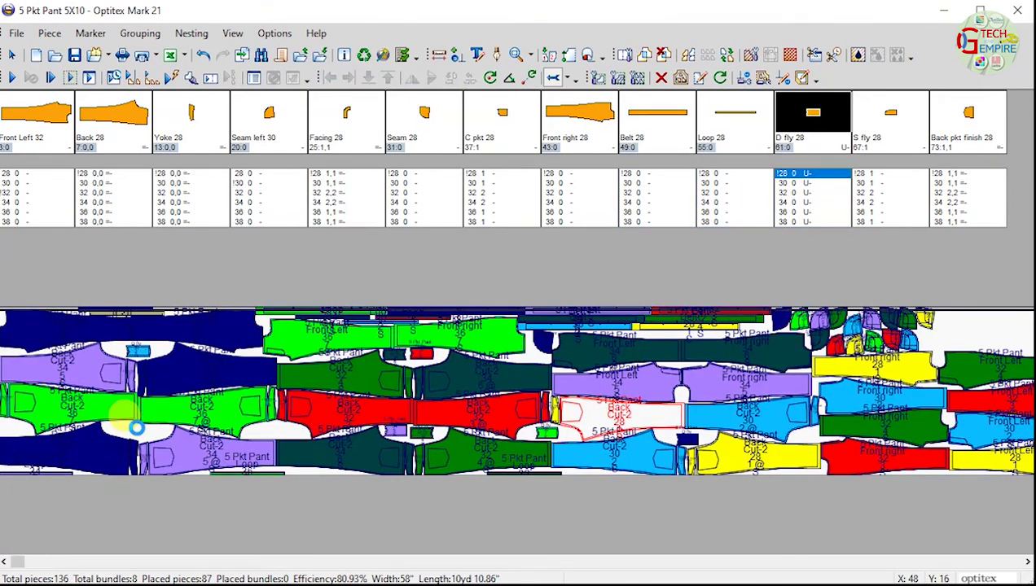
Step: Place the size 38, 36 and 34 Back pkt pieces along the upper edge, following the Seam pieces
click(974, 221)
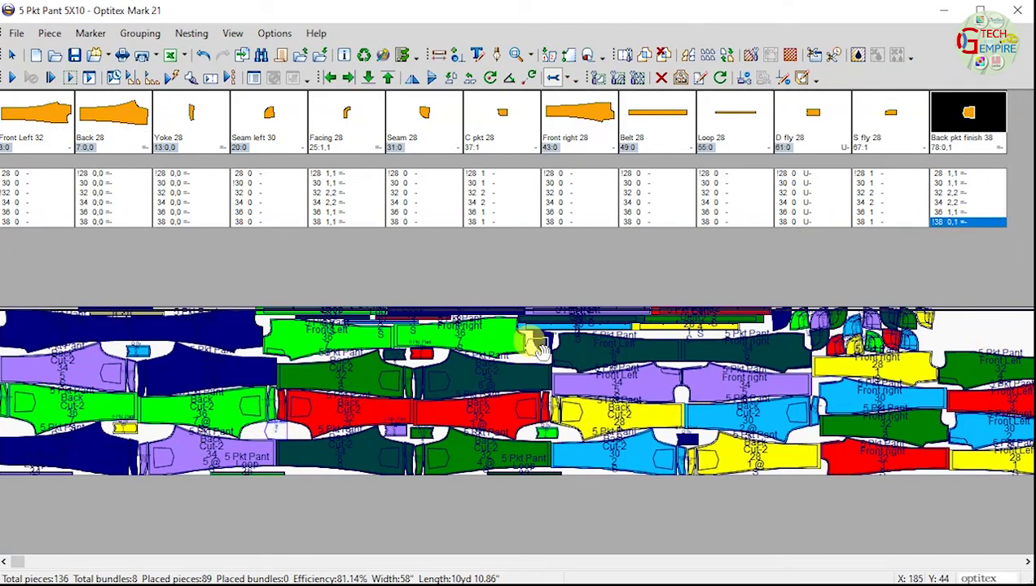
click(958, 350)
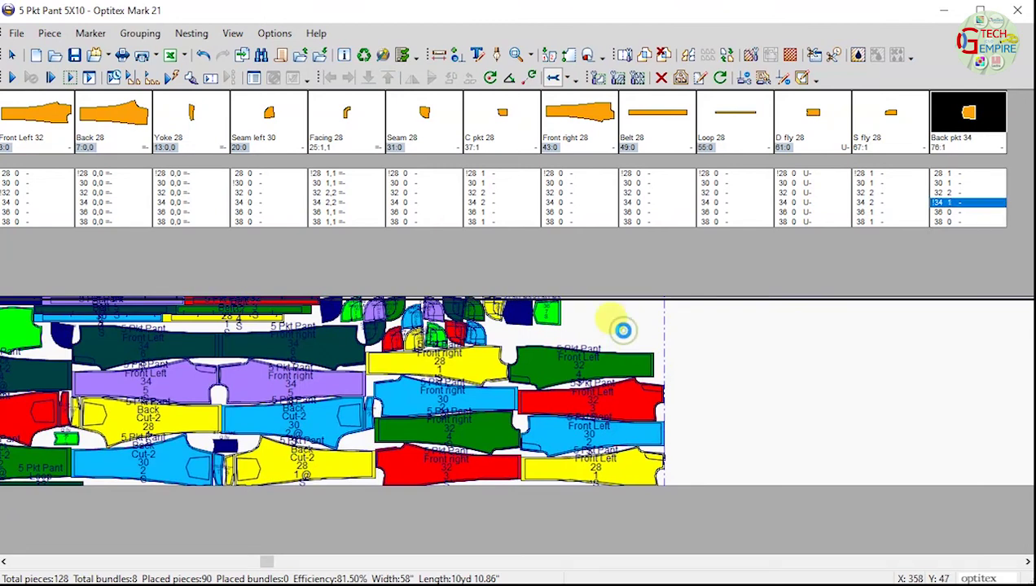
click(632, 324)
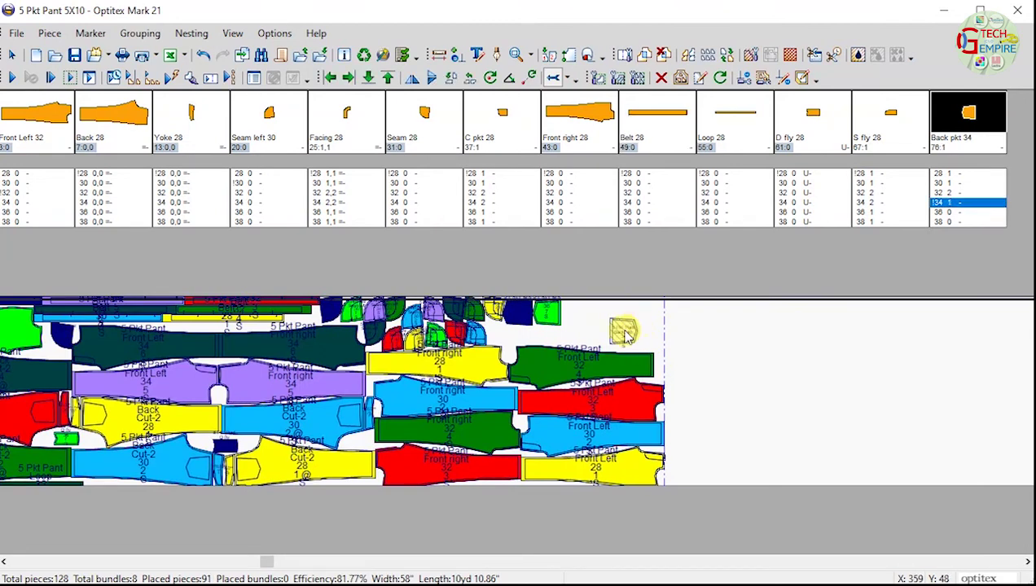
click(625, 323)
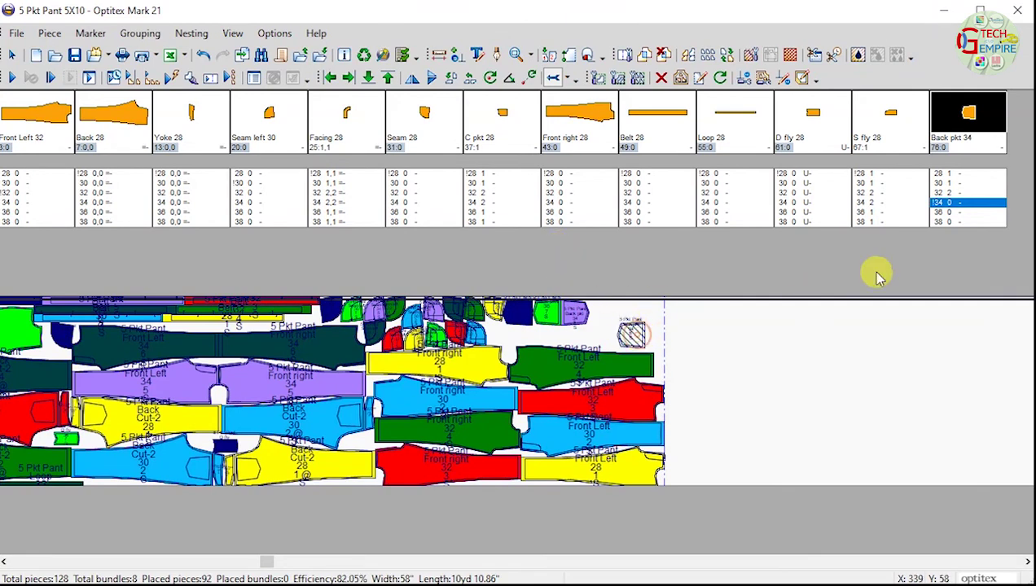
Step: Place one size 32 Back pkt at the end of the upper-edge row and the other just past the marker's end
click(956, 195)
click(949, 192)
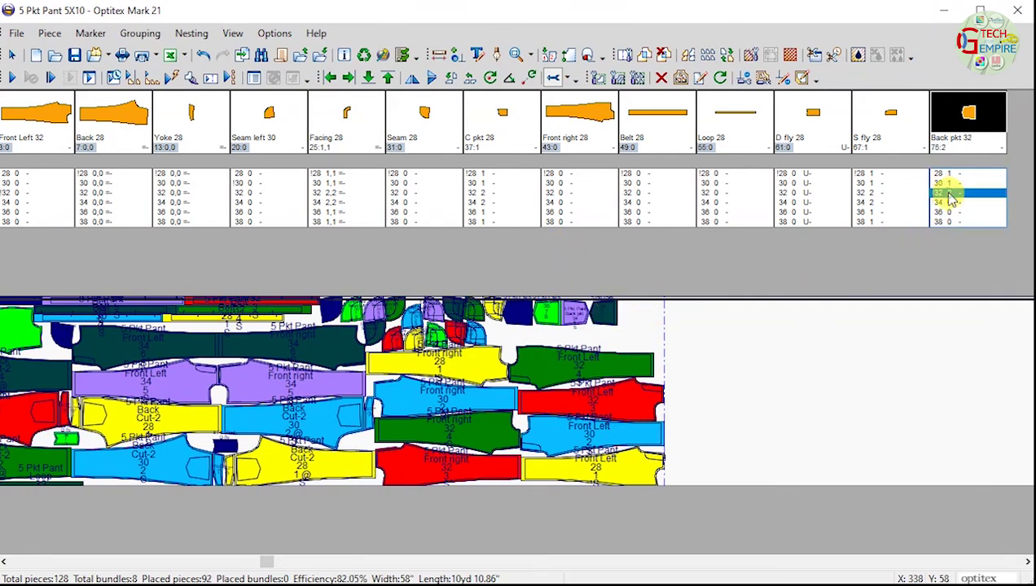
click(669, 324)
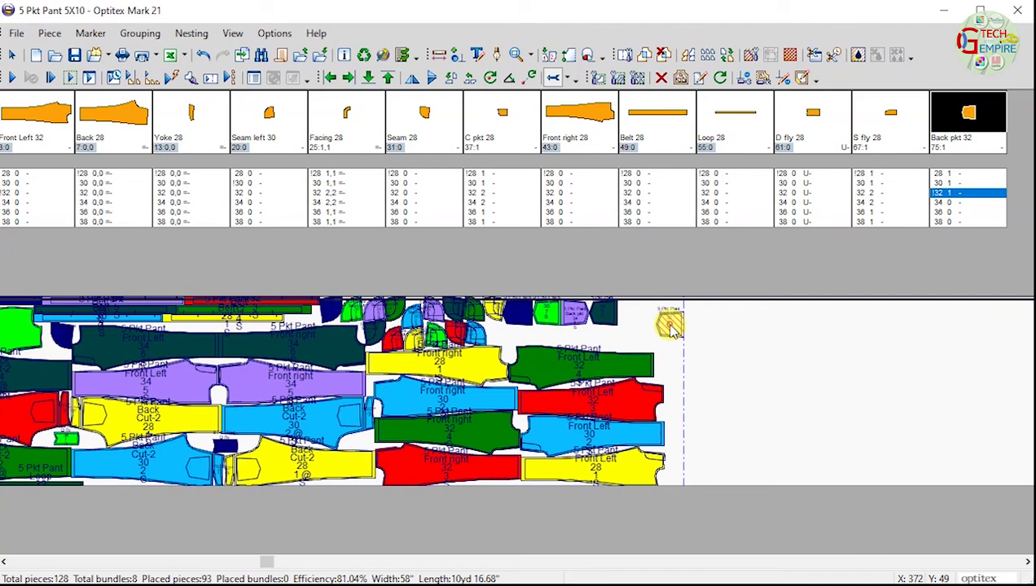
drag(670, 328, 589, 285)
click(947, 194)
click(730, 340)
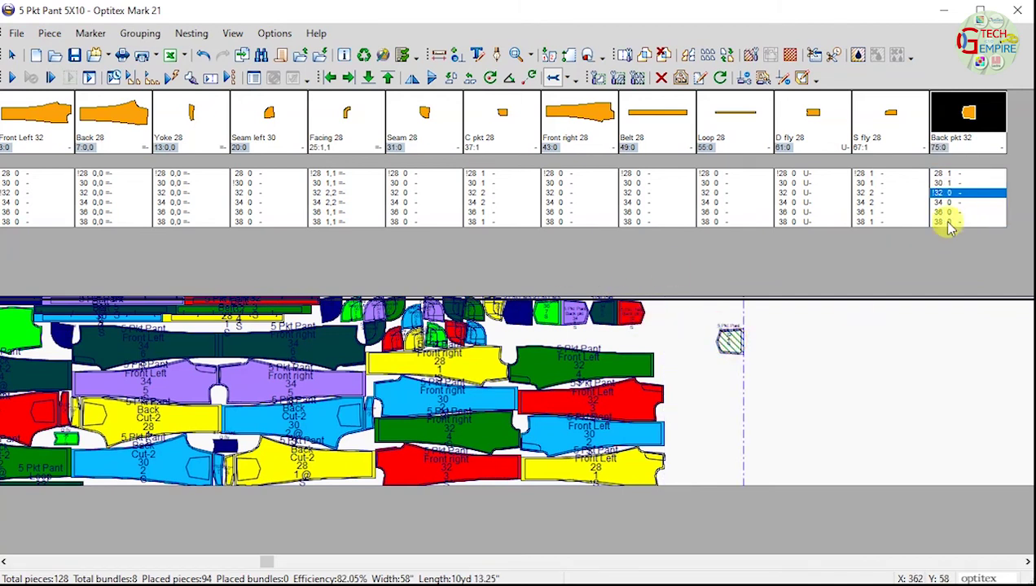
Step: Nest the size 28, 30 and remaining size 32 Back pkt pieces above the size 32 Front Left, and save the marker
click(949, 183)
mouse_move(649, 327)
mouse_down()
mouse_move(583, 324)
mouse_move(511, 344)
mouse_up()
click(948, 173)
drag(658, 318, 639, 348)
click(734, 339)
drag(577, 339, 611, 339)
drag(510, 339, 577, 335)
click(729, 333)
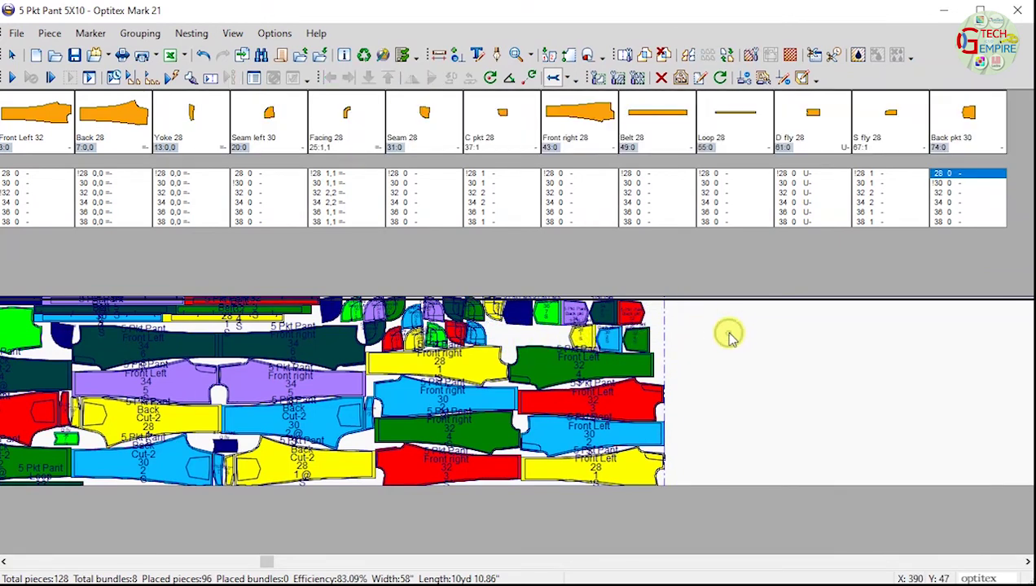
key(ctrl+s)
Step: Place the size 38, 36 and 34 S fly pieces in the gap between the belts and the size 34 Front pieces
mouse_move(874, 222)
mouse_down()
mouse_move(250, 337)
mouse_move(814, 186)
mouse_up()
click(855, 211)
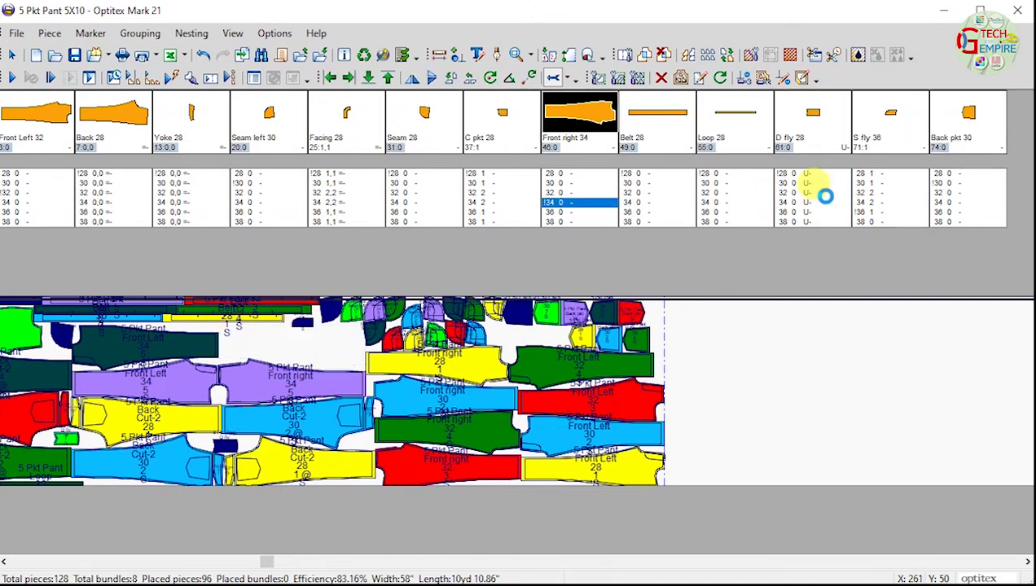
click(867, 212)
key(ctrl+z)
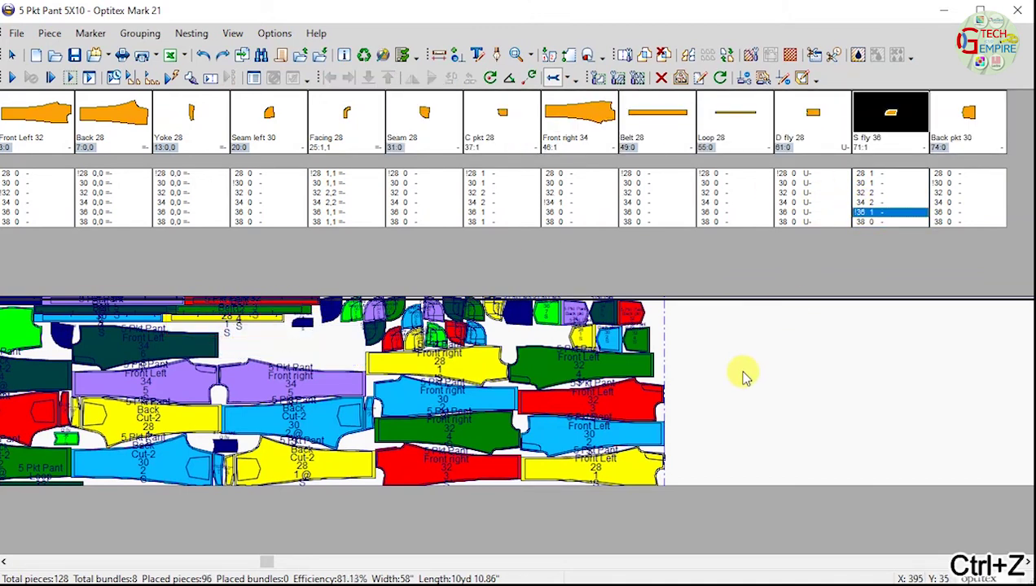
click(511, 336)
click(173, 319)
drag(872, 203, 201, 328)
drag(462, 333, 247, 324)
Step: Nest the size 32, 30 and 28 S fly pieces in the small gaps between the Back pieces
drag(868, 193, 364, 441)
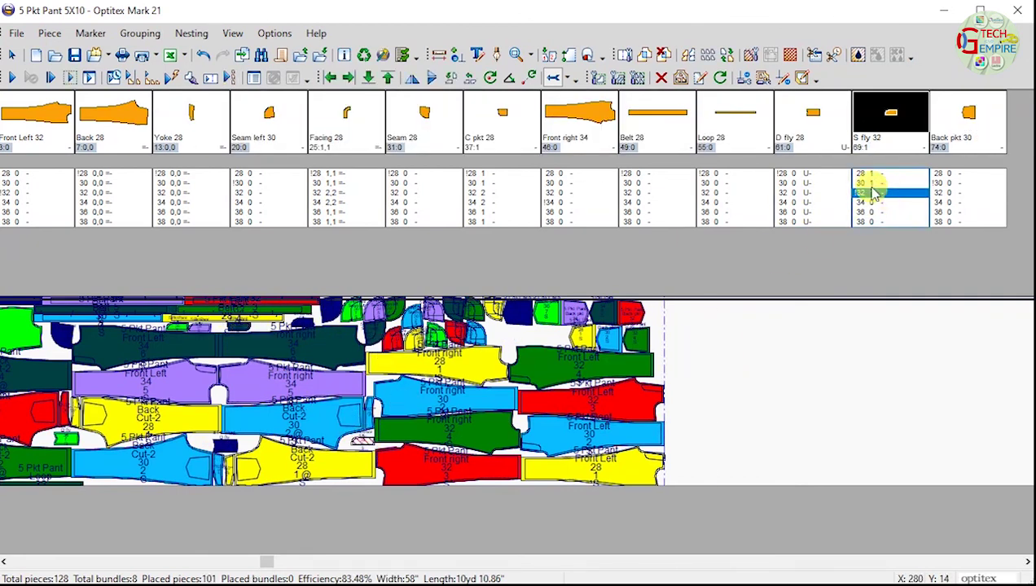
click(59, 441)
drag(870, 193, 81, 435)
drag(869, 173, 93, 439)
click(92, 443)
Step: Place the size 38, 36 and 34 C pkt pieces in the free gaps between the Front and Back pieces
click(476, 220)
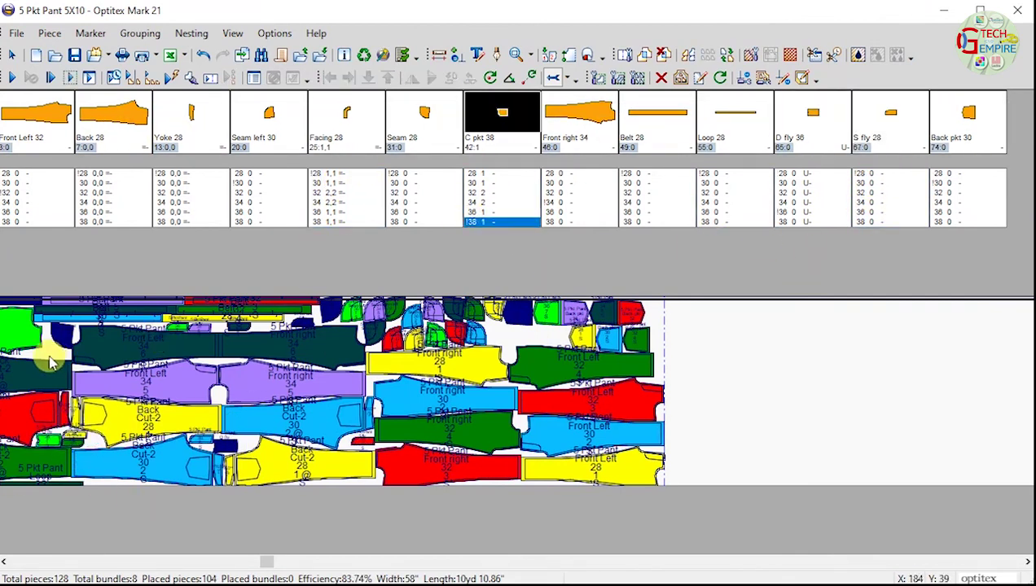
scroll(210, 543, up, 2)
click(76, 441)
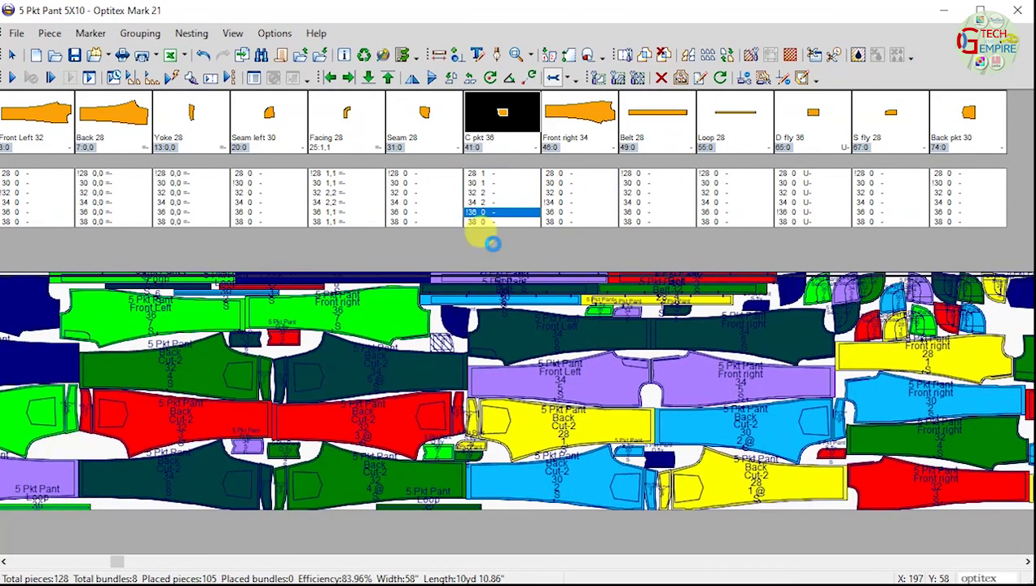
click(484, 203)
click(91, 431)
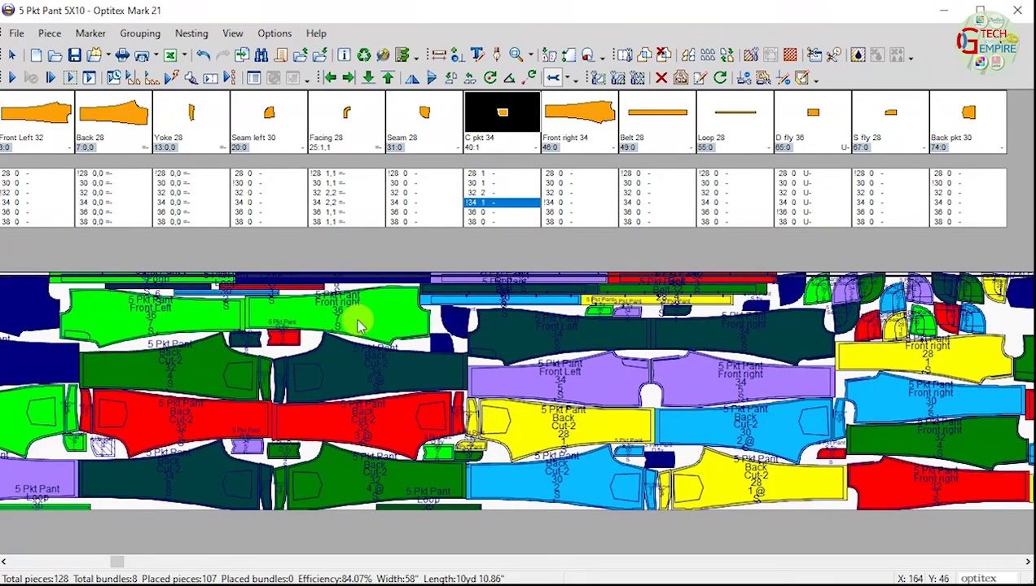
click(271, 347)
scroll(513, 453, left, 2)
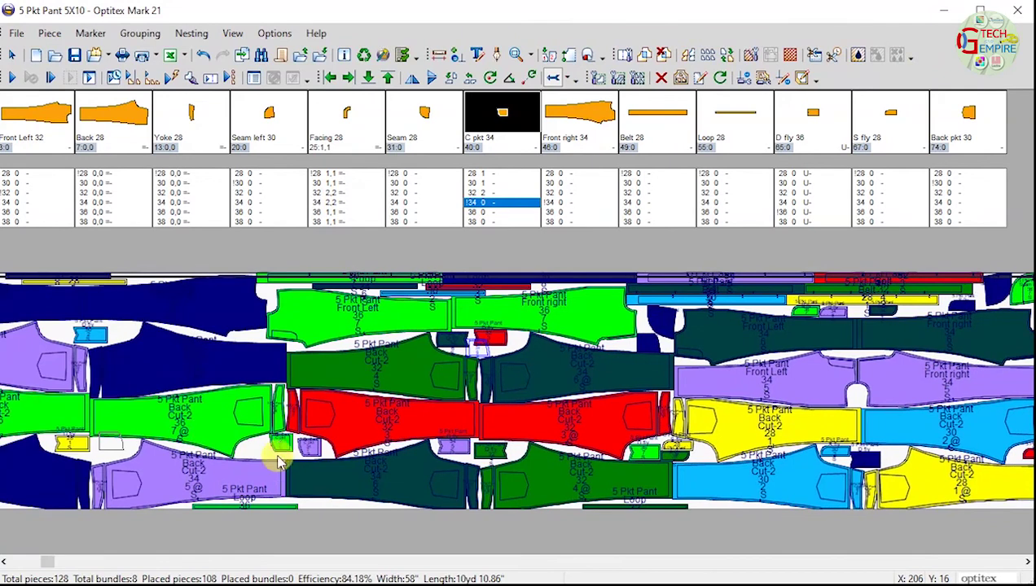
Step: Fill the remaining gaps between the Back pieces near the marker's start with the size 32, 30 and 28 C pkt pieces
scroll(270, 428, up, 2)
click(482, 193)
click(254, 290)
click(497, 193)
click(346, 280)
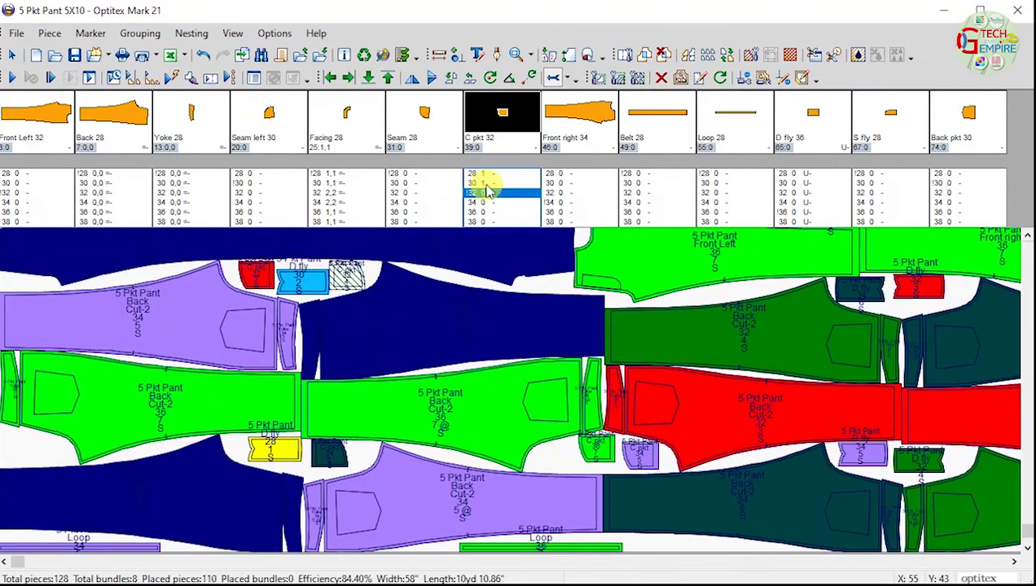
click(23, 446)
click(480, 173)
click(554, 453)
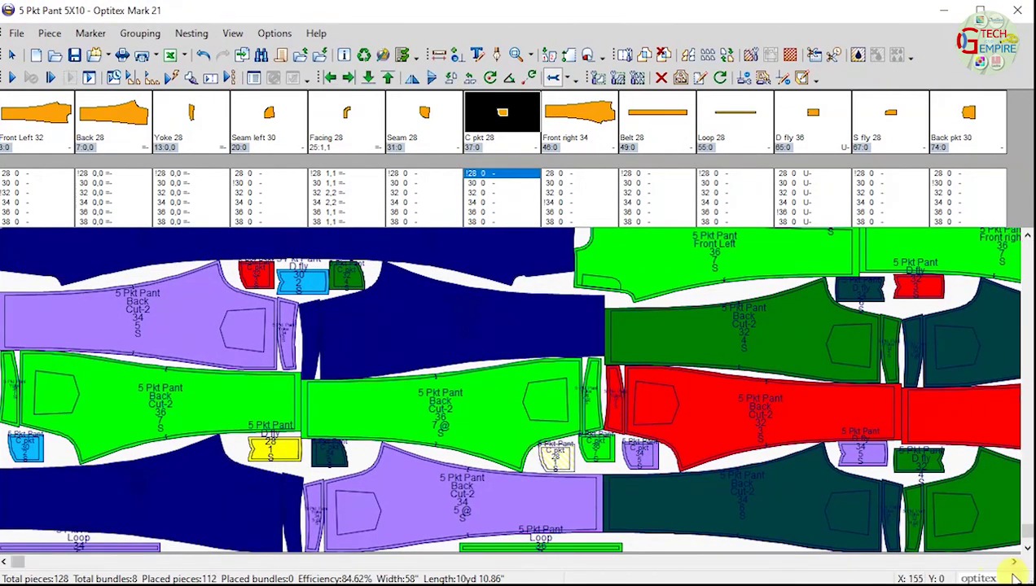
Step: Shift the size 30 C pkt at the marker's start closer to the size 36 Back piece
click(1014, 562)
click(187, 285)
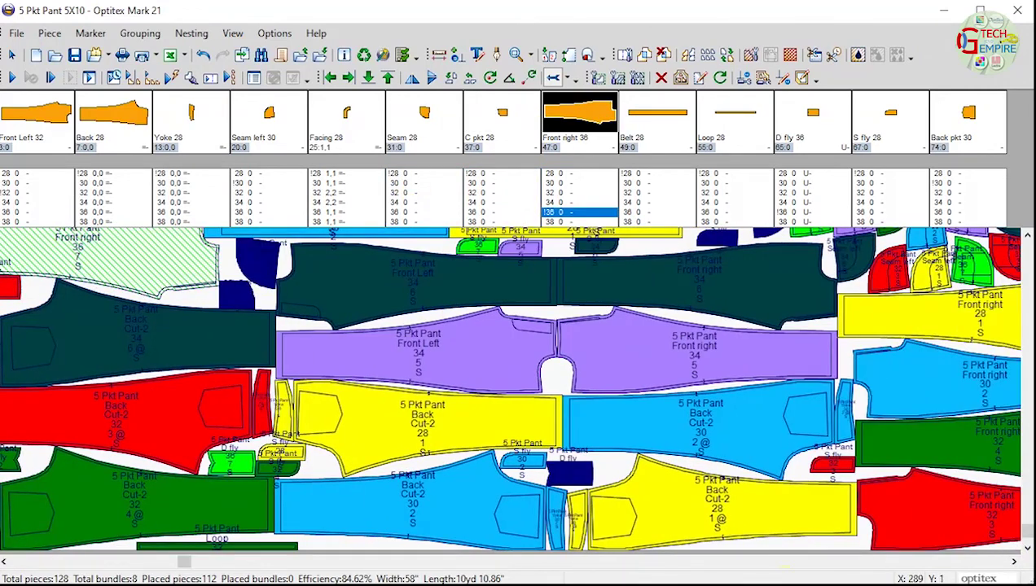
click(4, 562)
click(4, 562)
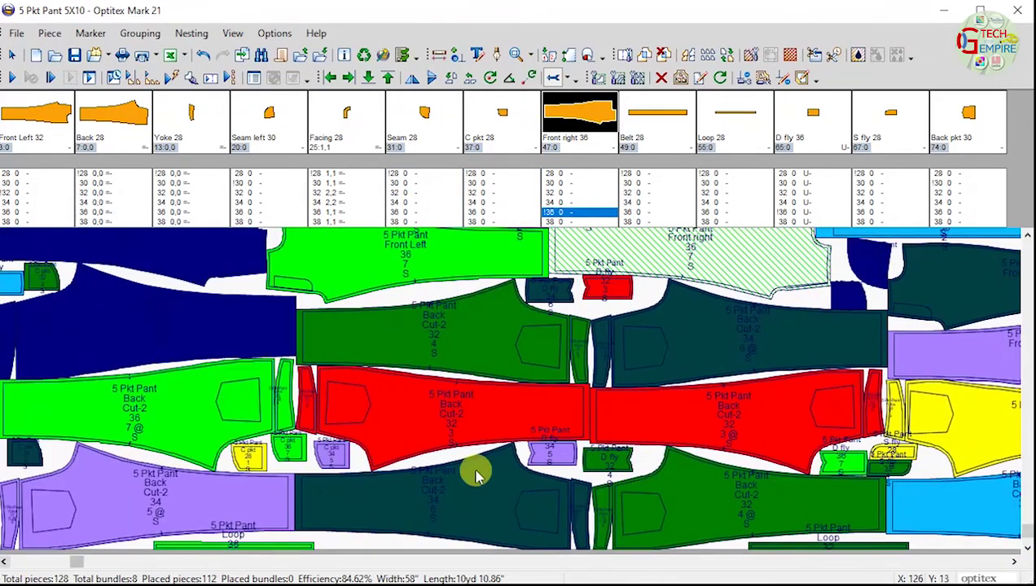
click(5, 561)
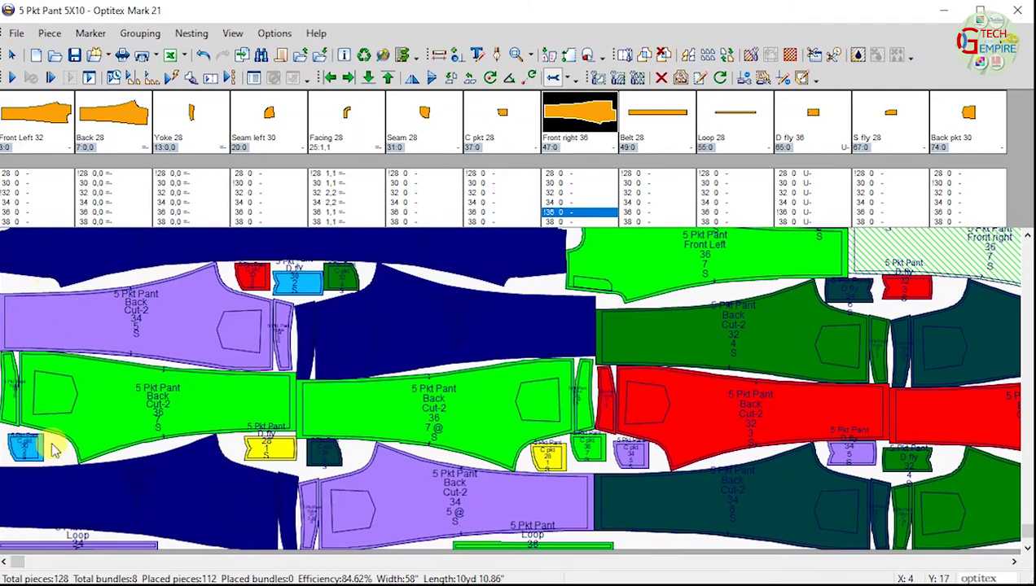
click(26, 444)
click(337, 173)
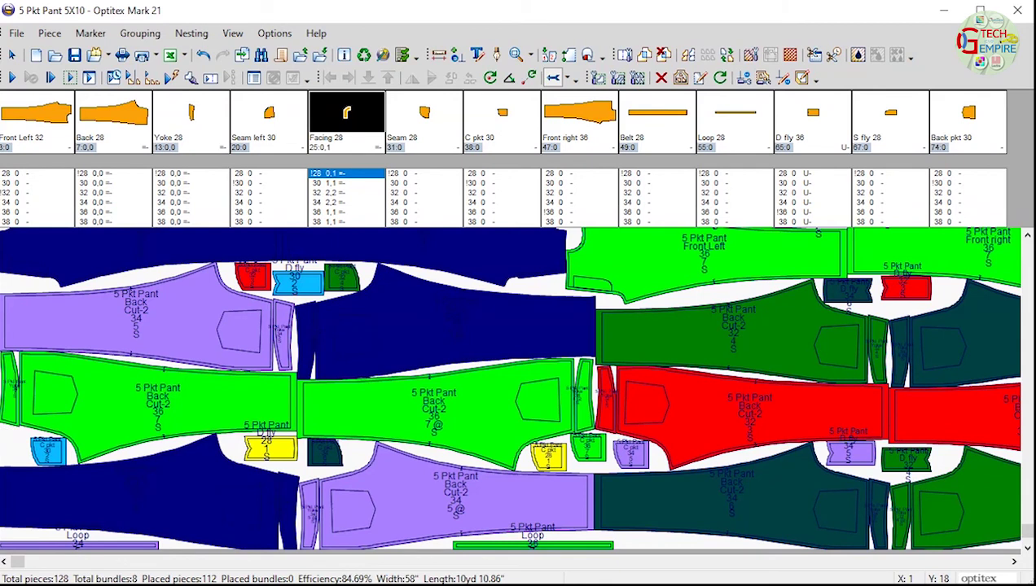
drag(338, 173, 7, 444)
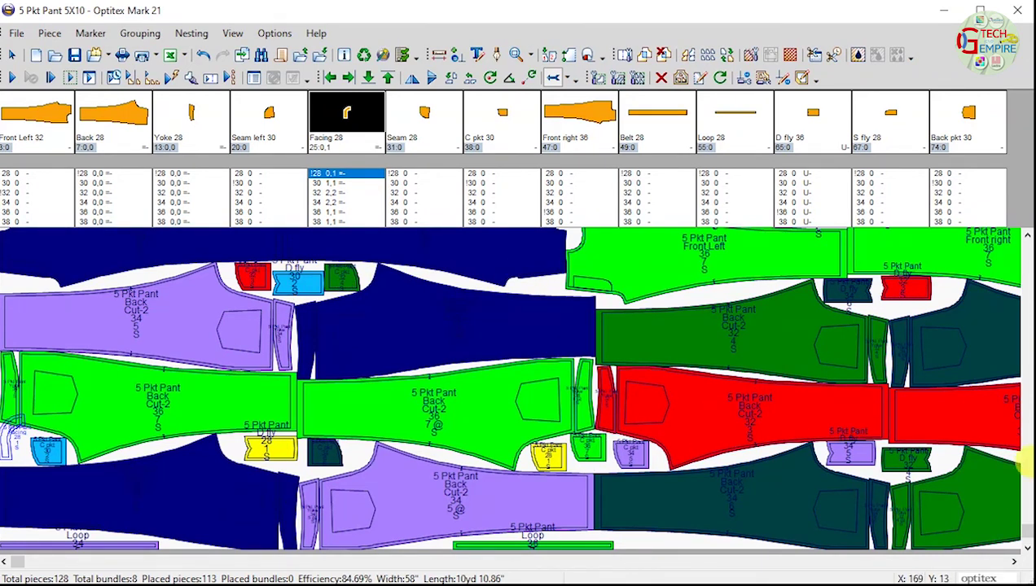
click(693, 300)
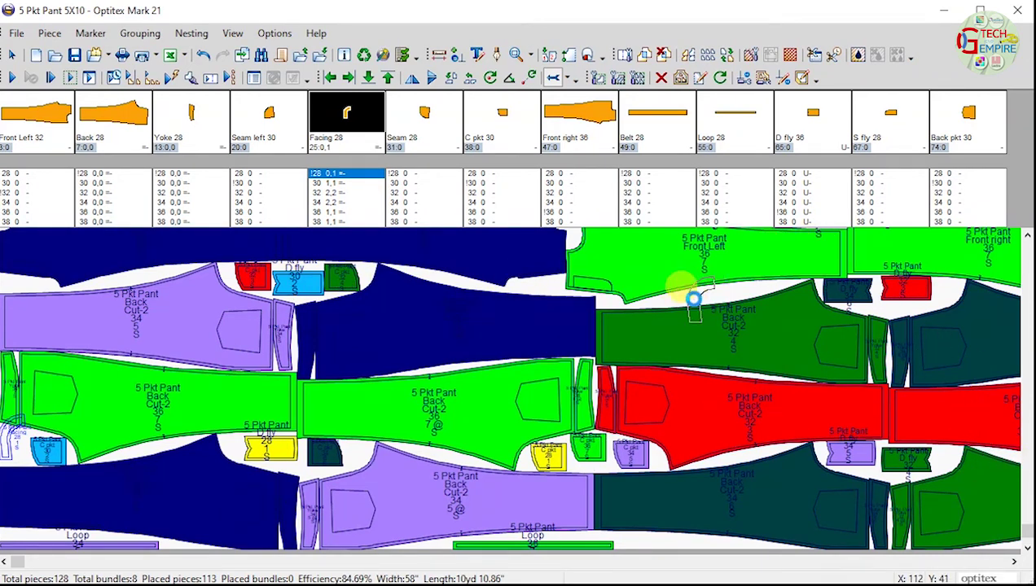
double_click(697, 296)
Step: Place the size 38 and 36 Facing pieces in the open area below the size 38 Back pkt
click(1014, 562)
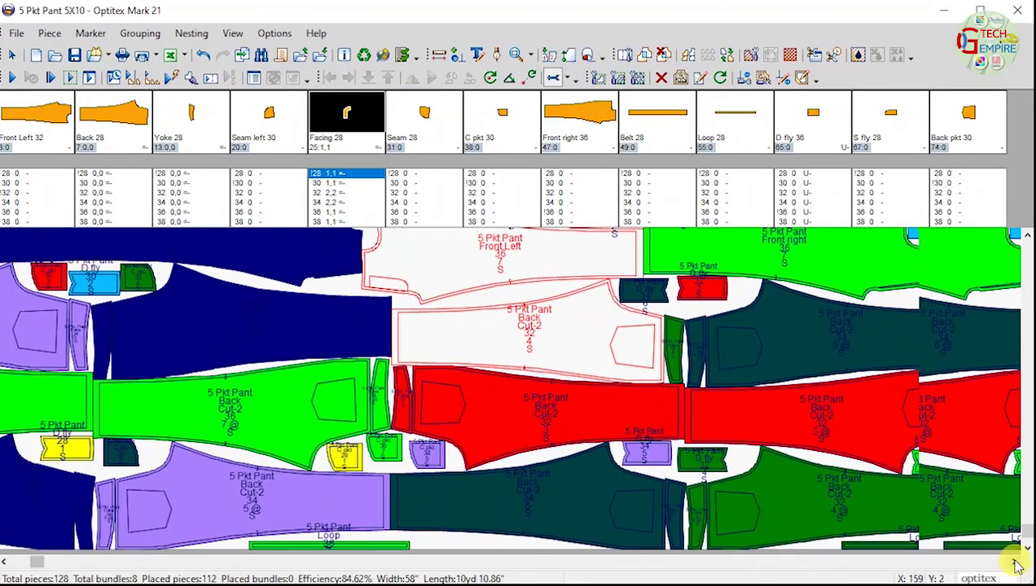
scroll(762, 334, down, 1)
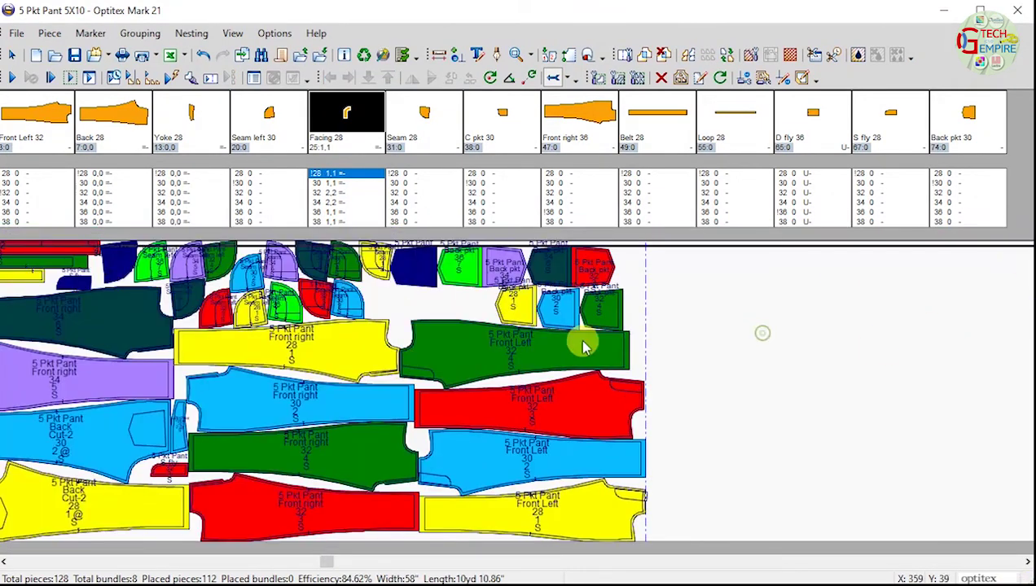
click(394, 303)
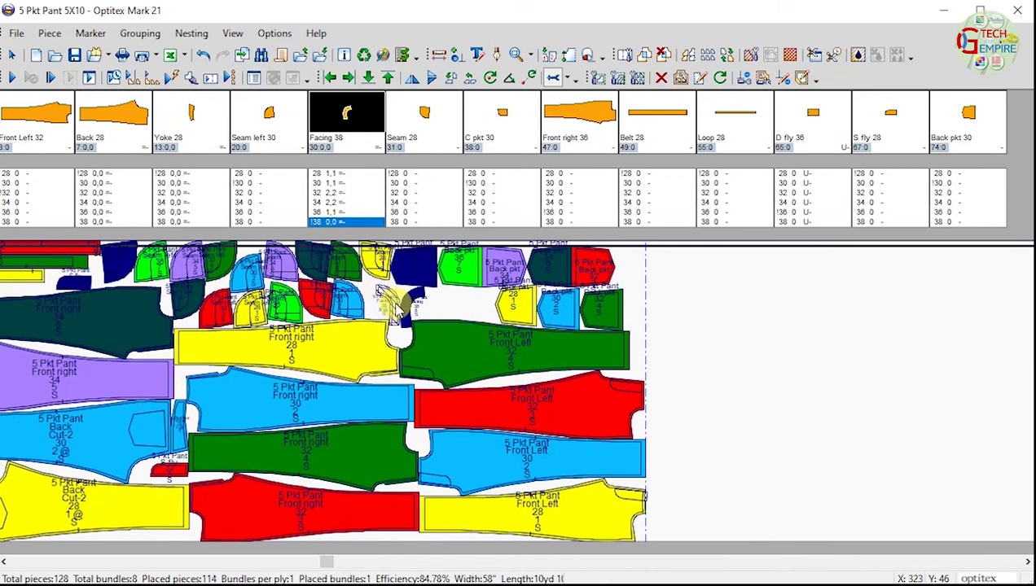
click(404, 307)
click(441, 315)
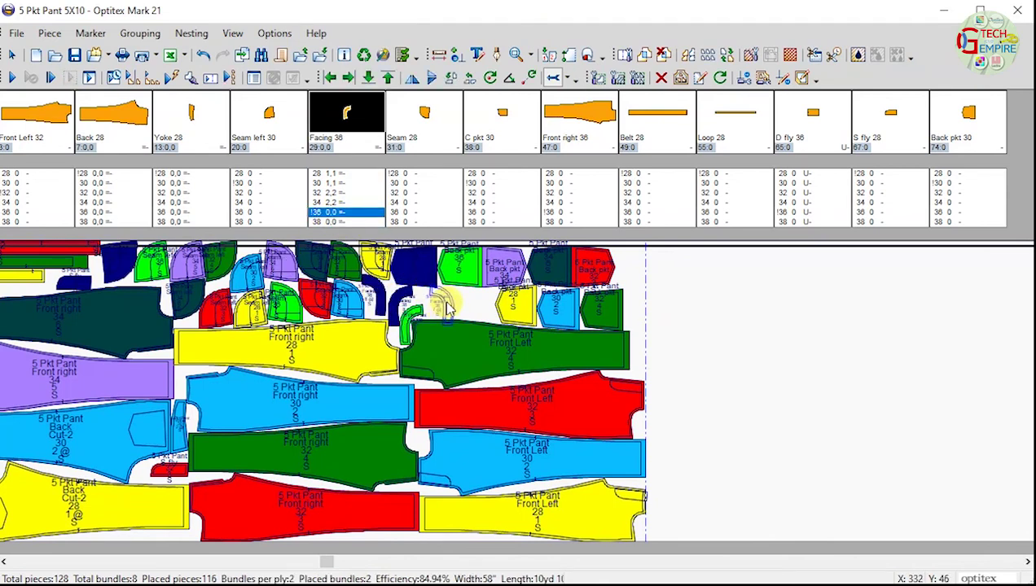
Step: Nest one size 36 Facing with a size 34 Facing after the Back pkt row, and pair another size 34 with a size 32 below them
click(642, 303)
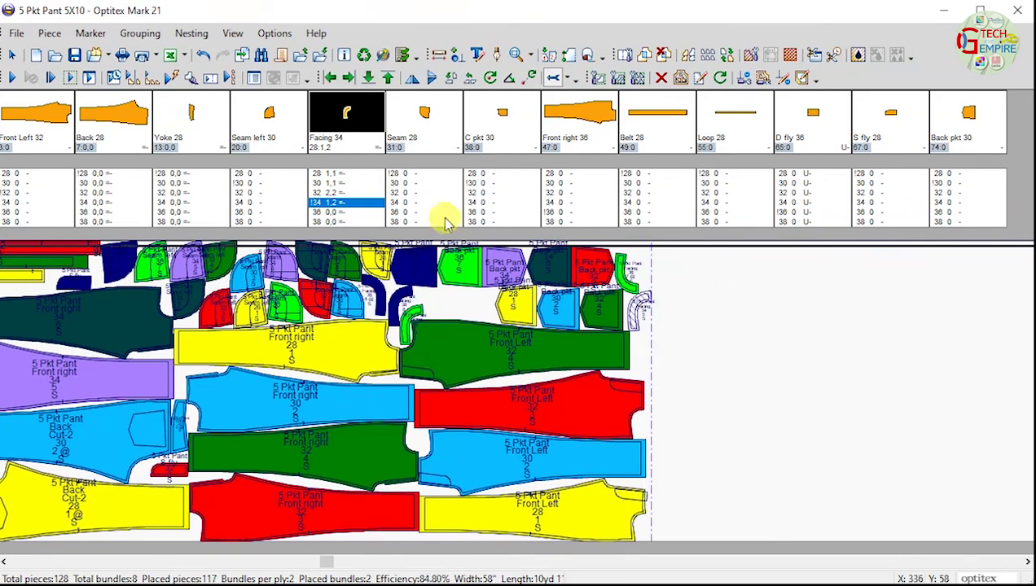
click(606, 308)
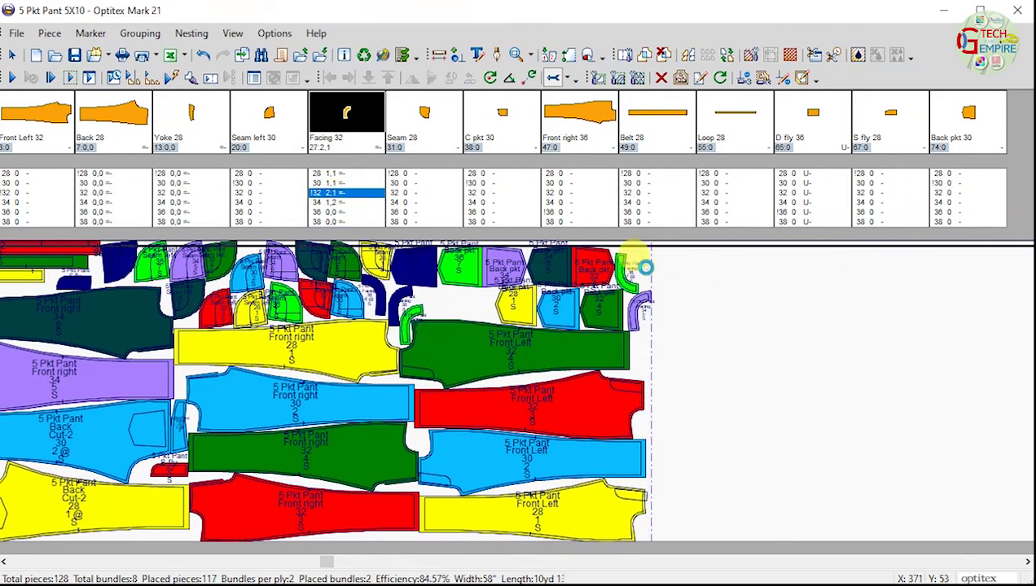
click(658, 325)
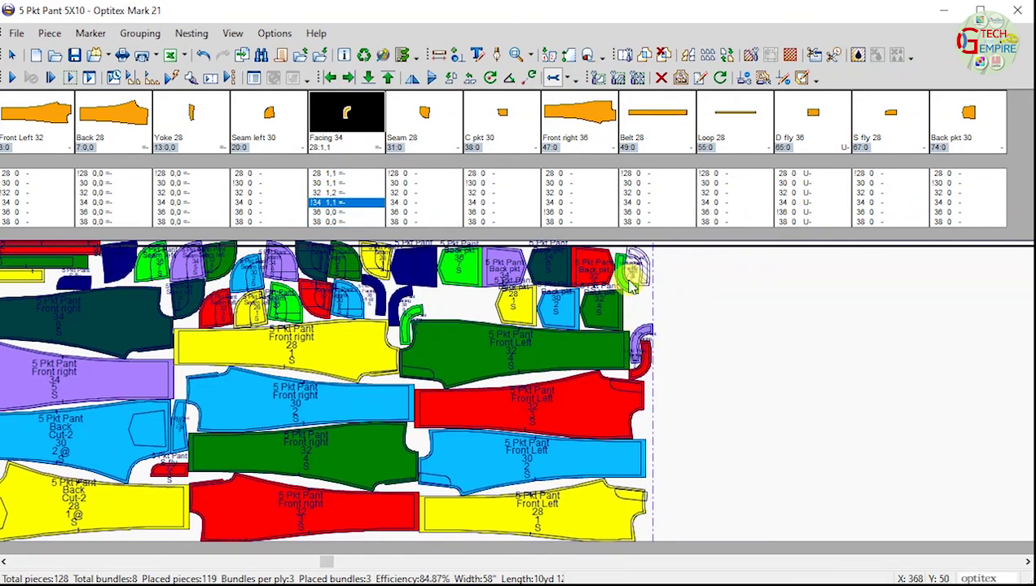
drag(624, 282, 637, 296)
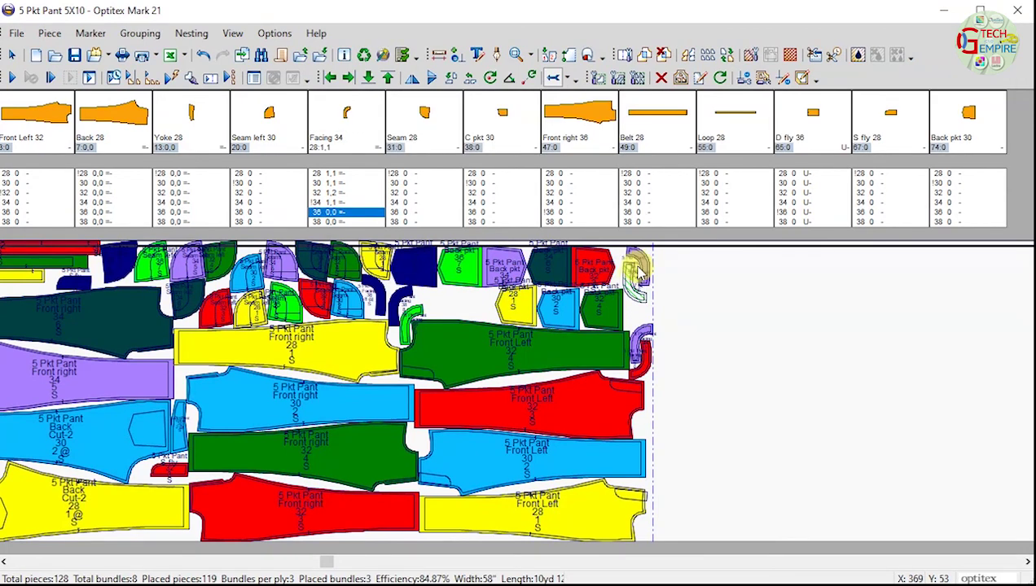
click(631, 278)
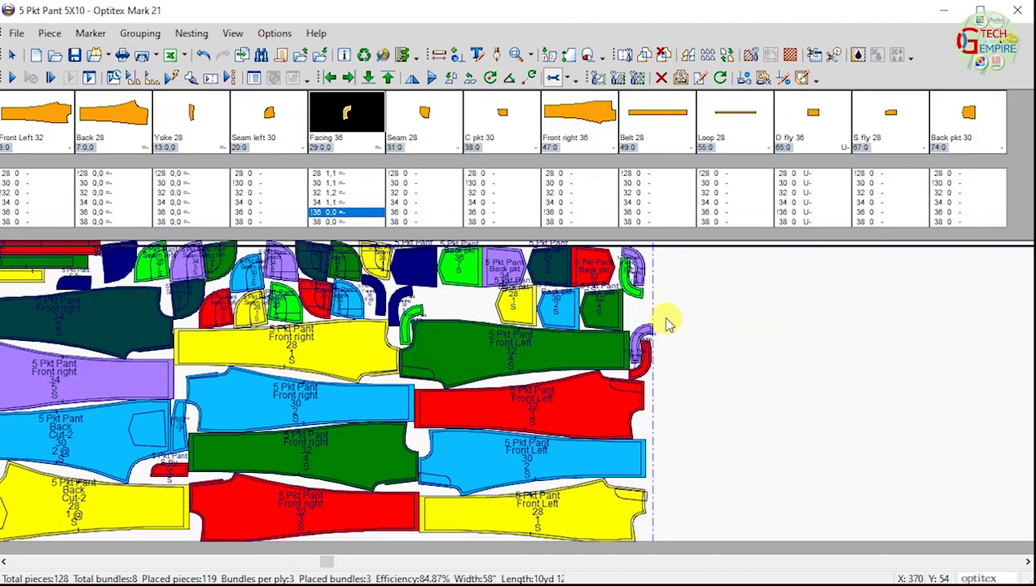
click(640, 350)
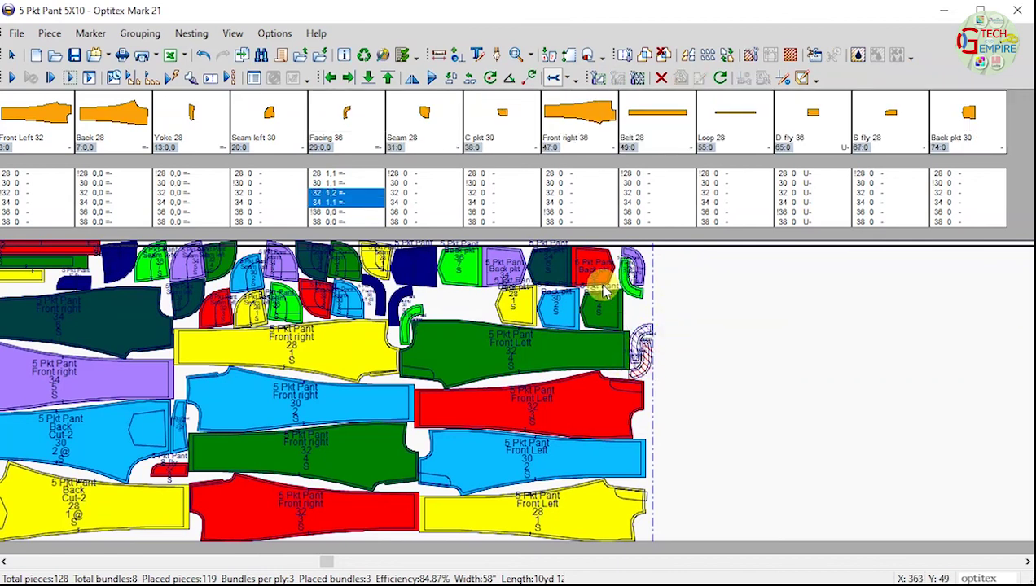
click(652, 342)
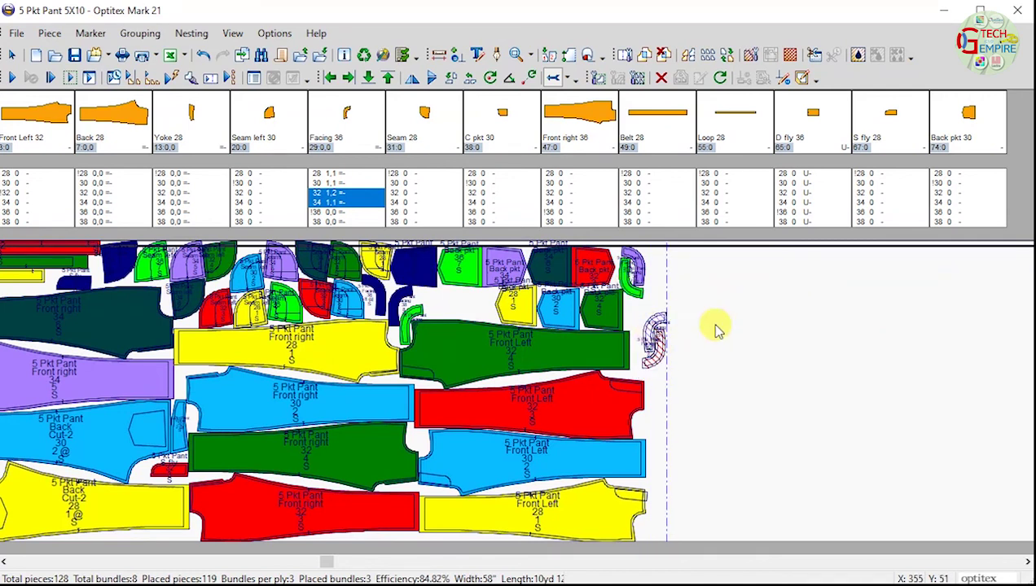
Step: Place the two remaining size 34 and three remaining size 32 Facing pieces along the marker's end, nesting them against the Front pieces
click(341, 202)
click(663, 261)
click(663, 261)
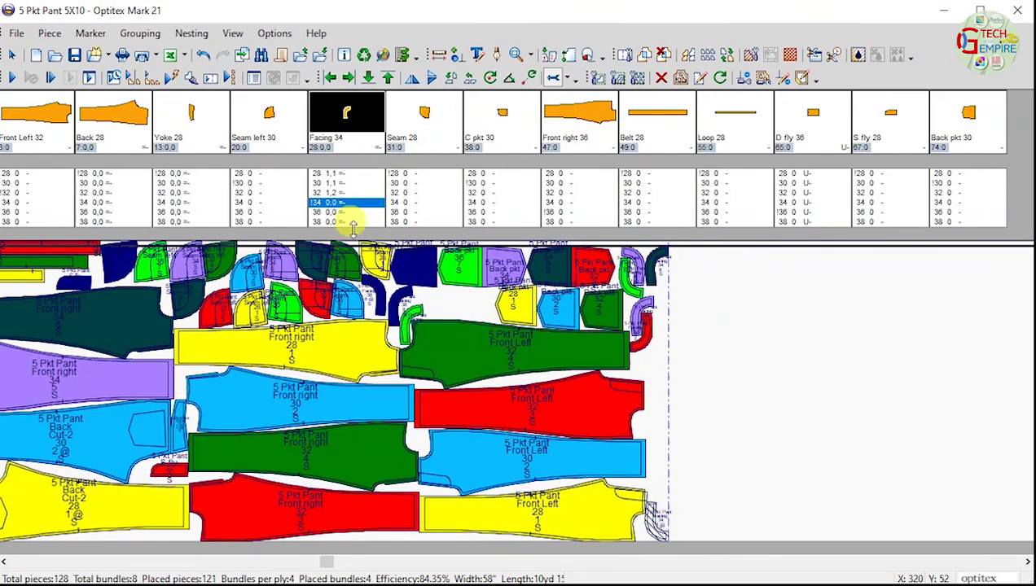
click(342, 192)
click(663, 382)
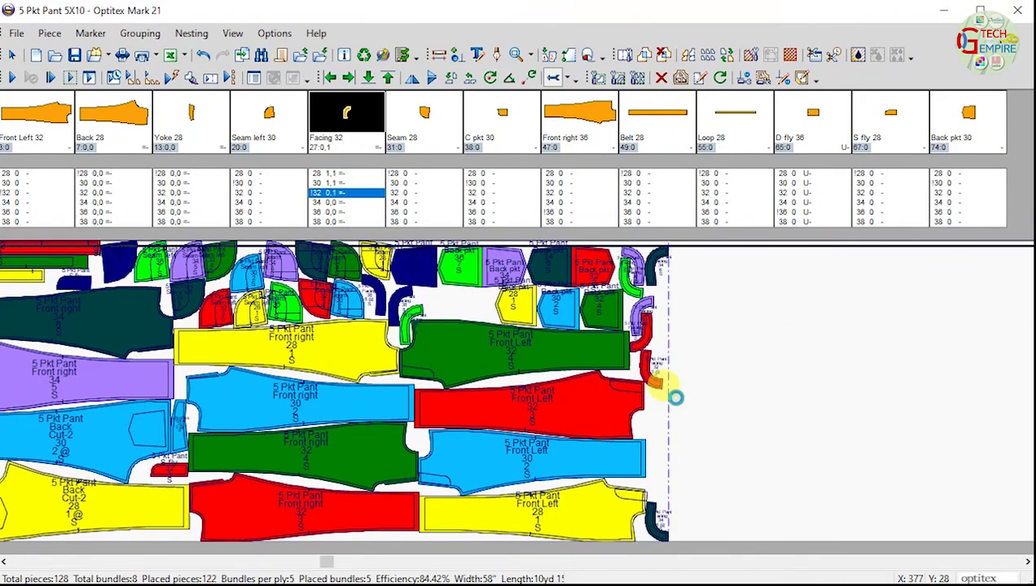
click(669, 450)
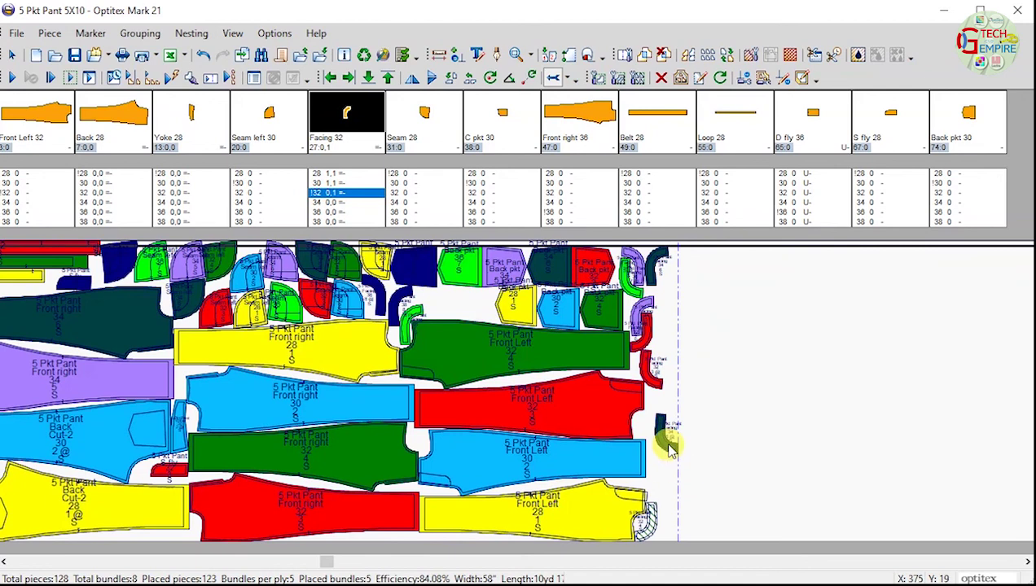
click(732, 434)
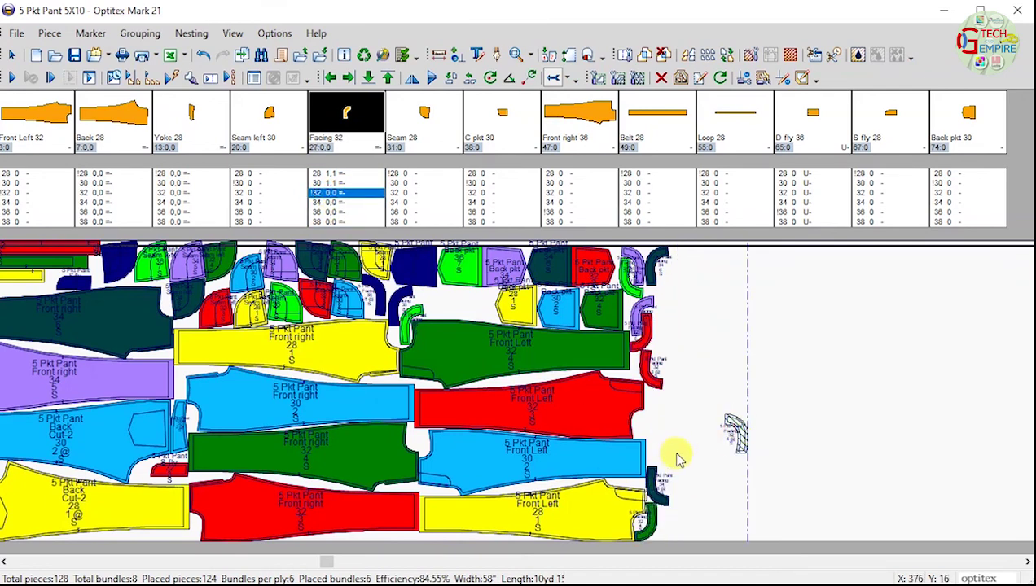
drag(677, 455, 652, 469)
Step: Place both size 30 Facing pieces at the marker's end, beside the size 30 and red size 32 Front Left pieces
click(340, 183)
click(681, 427)
drag(681, 428, 556, 339)
click(725, 427)
drag(724, 430, 664, 436)
Step: Nest both size 28 Facing pieces among the size 32 and 30 Facing pieces at the marker's end
click(324, 173)
click(683, 317)
drag(451, 300, 672, 403)
click(334, 173)
click(666, 328)
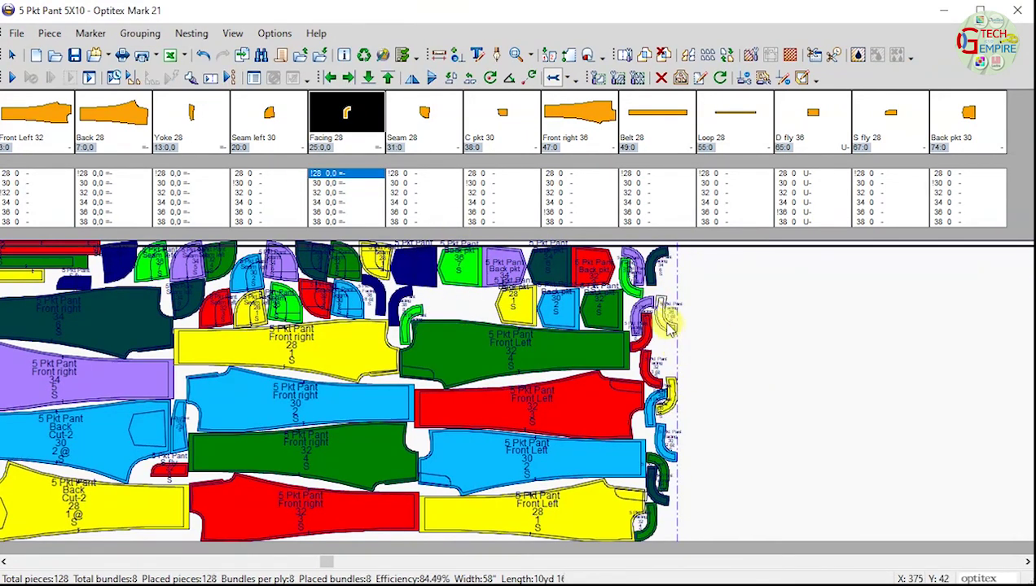
Step: Save the finished marker and zoom to show all pieces
key(ctrl+s)
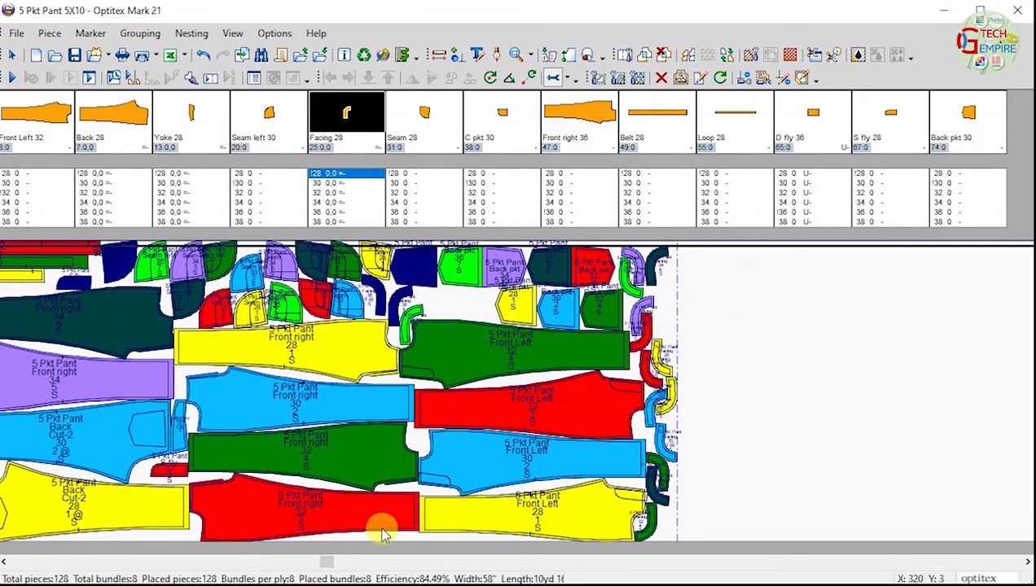
click(532, 57)
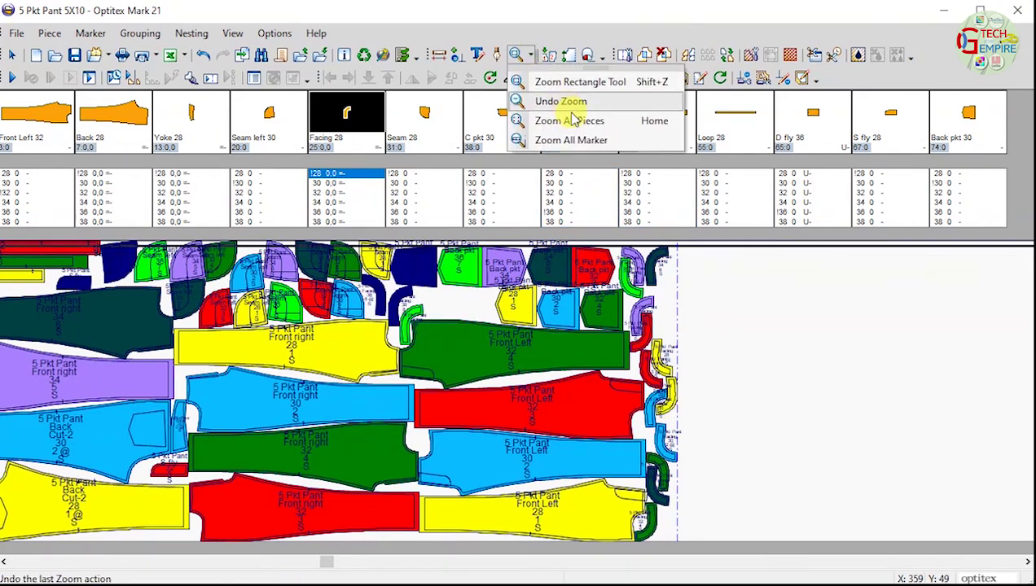
click(571, 120)
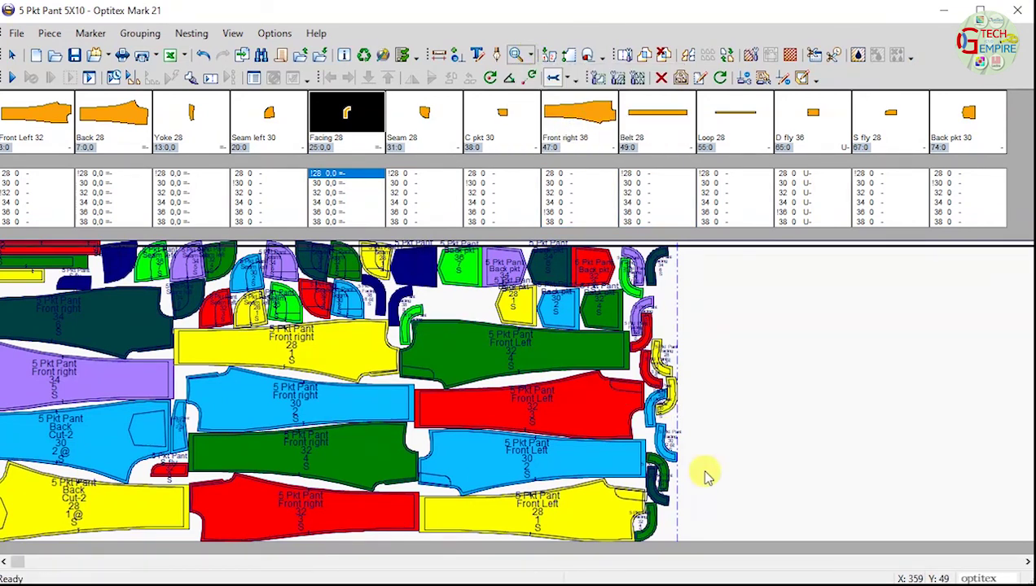